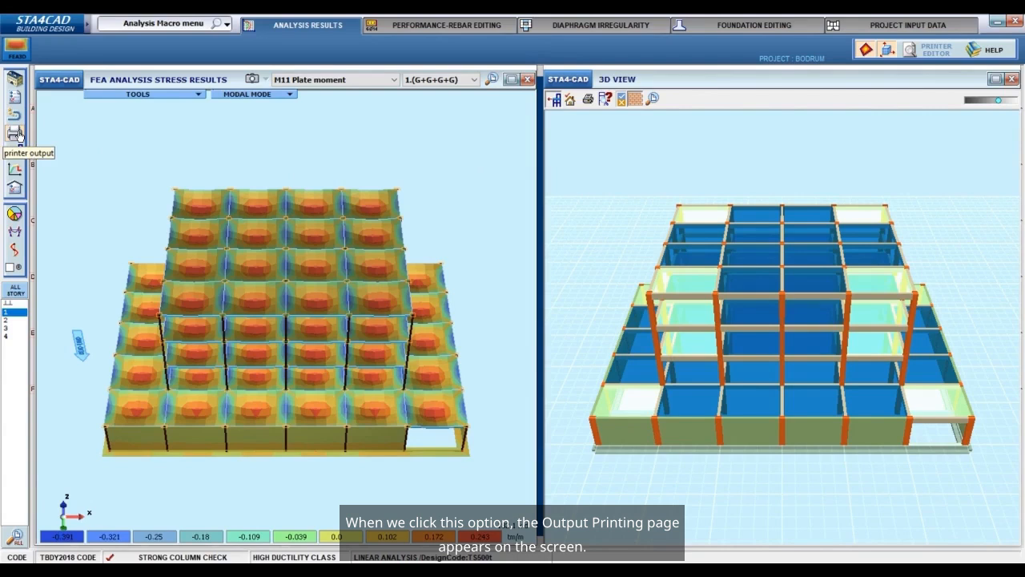
# Step: Open the printer output selections and clear every building general input section
pyautogui.click(15, 133)
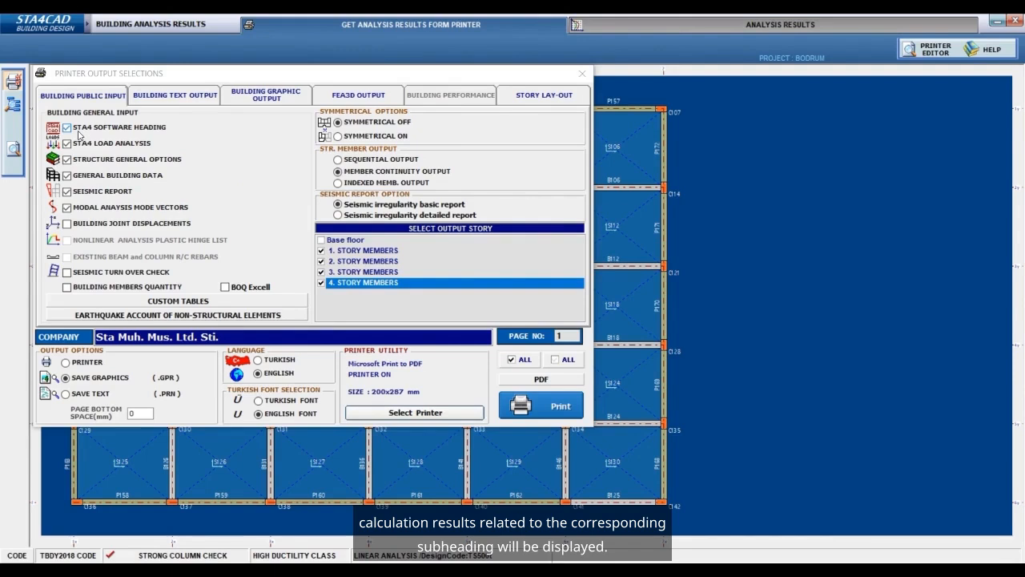
pyautogui.click(69, 192)
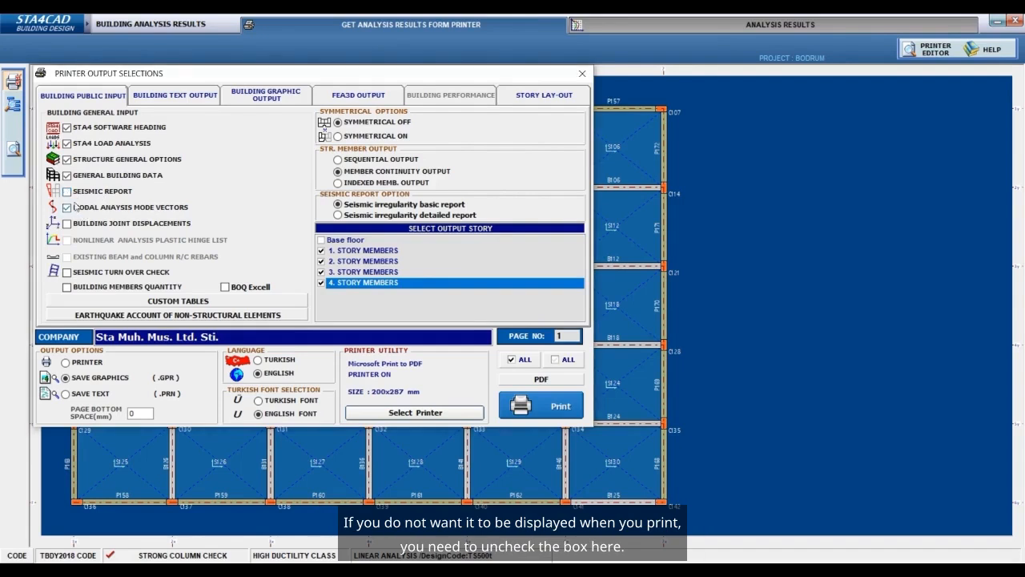
pyautogui.click(67, 192)
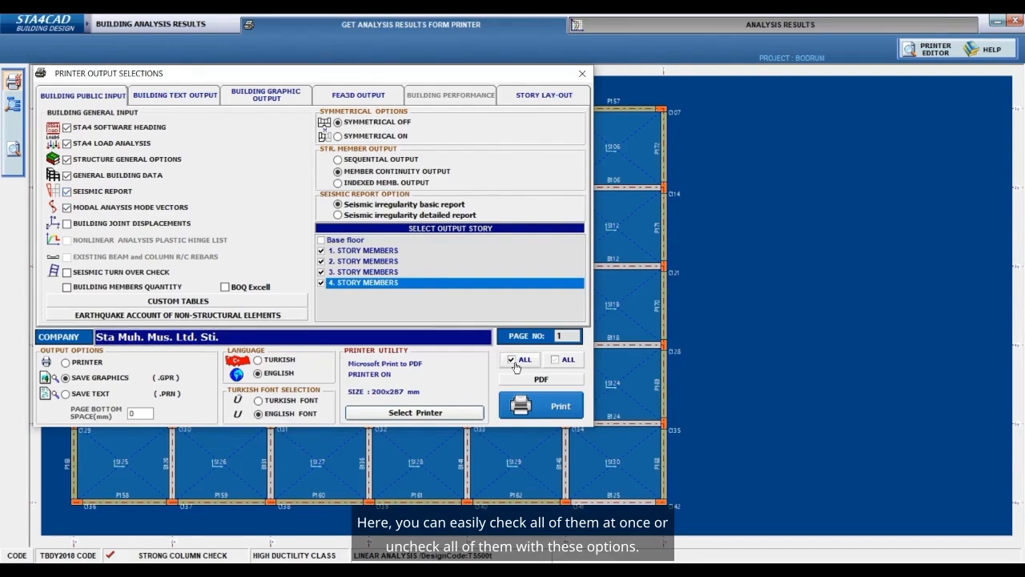
pyautogui.click(517, 366)
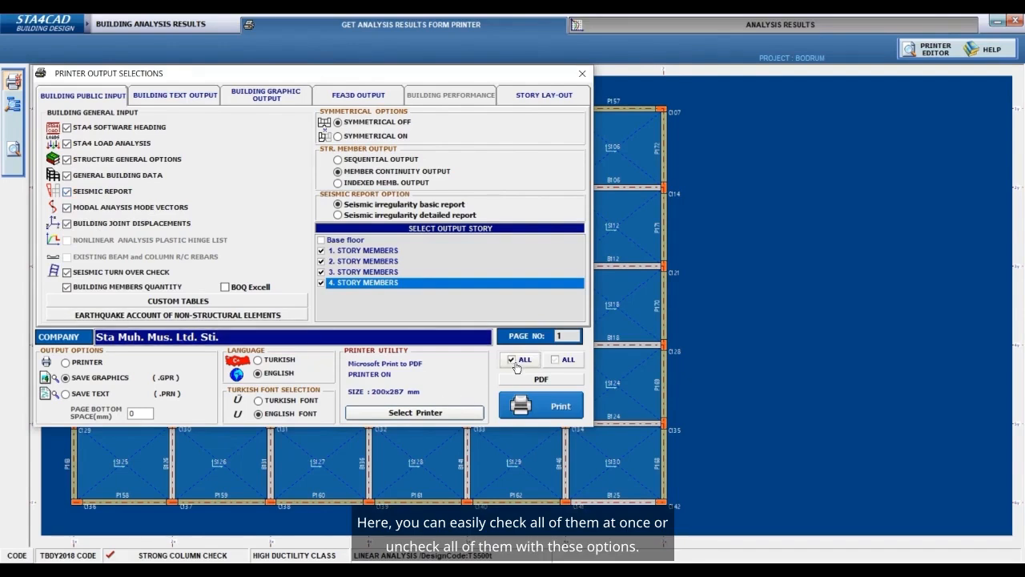
pyautogui.click(568, 362)
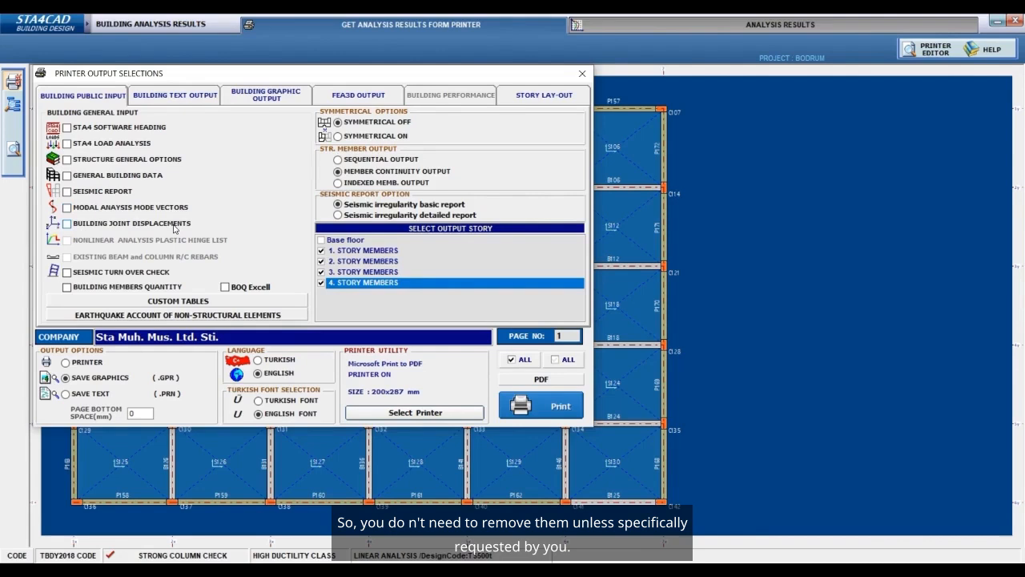
# Step: Include the seismic report, structure general options and modal analysis mode vectors in the building general output
pyautogui.click(105, 194)
pyautogui.click(170, 163)
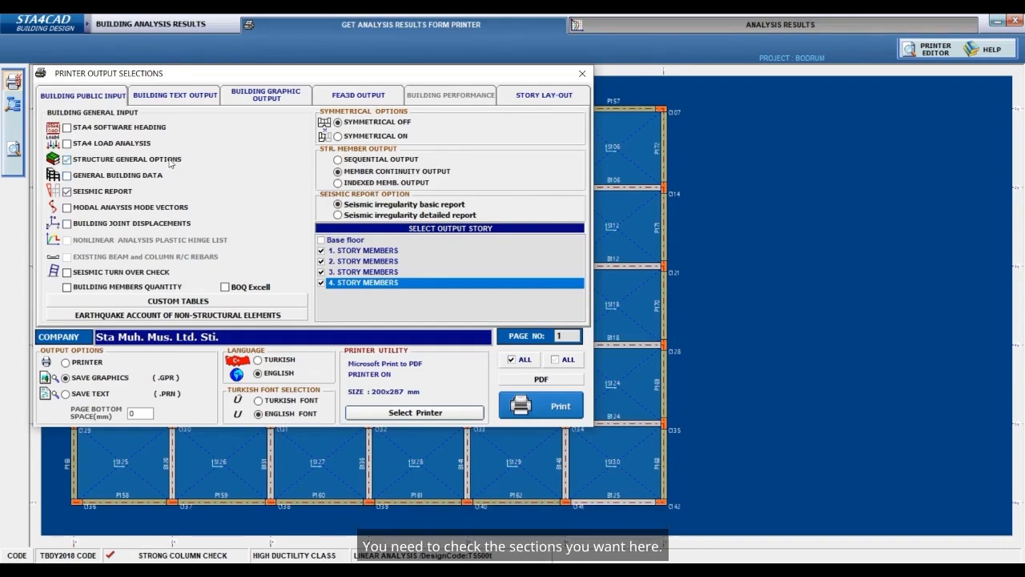
pyautogui.click(181, 211)
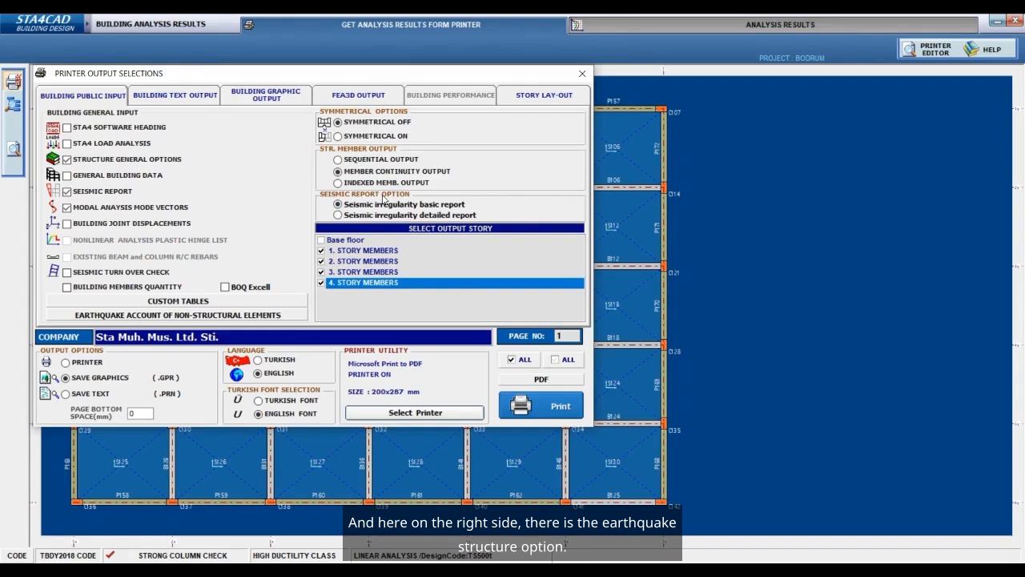
# Step: Choose the seismic irregularity detailed report and add the Base floor to the output stories
pyautogui.click(377, 216)
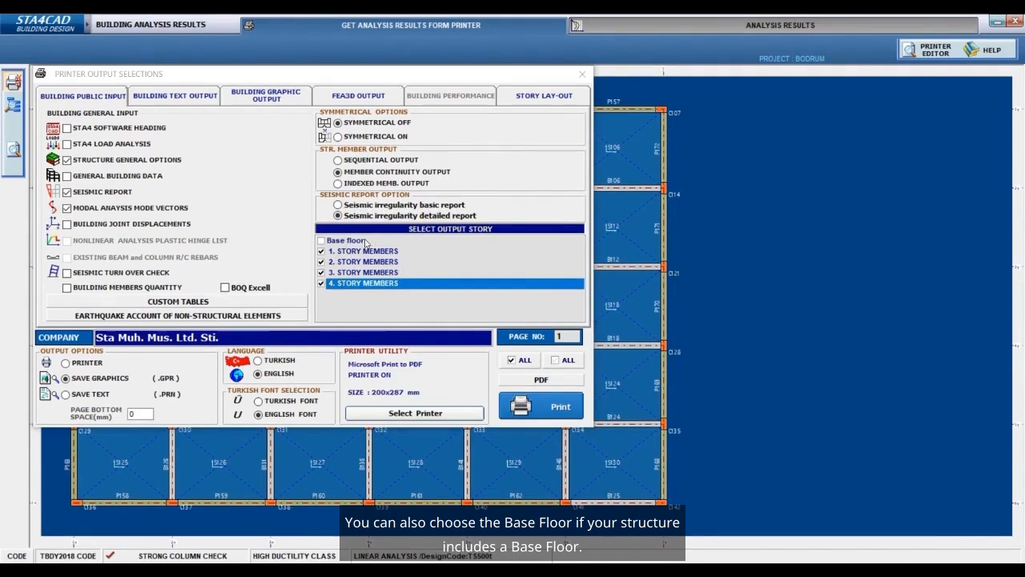
pyautogui.click(322, 244)
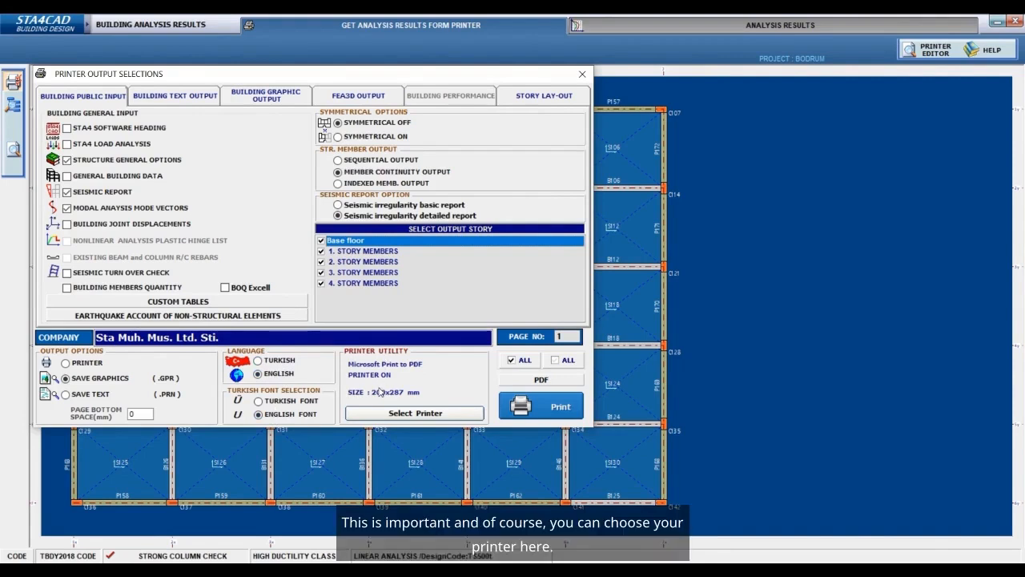
# Step: Check the available printers without changing the selection and view the building graphic output sections
pyautogui.click(392, 413)
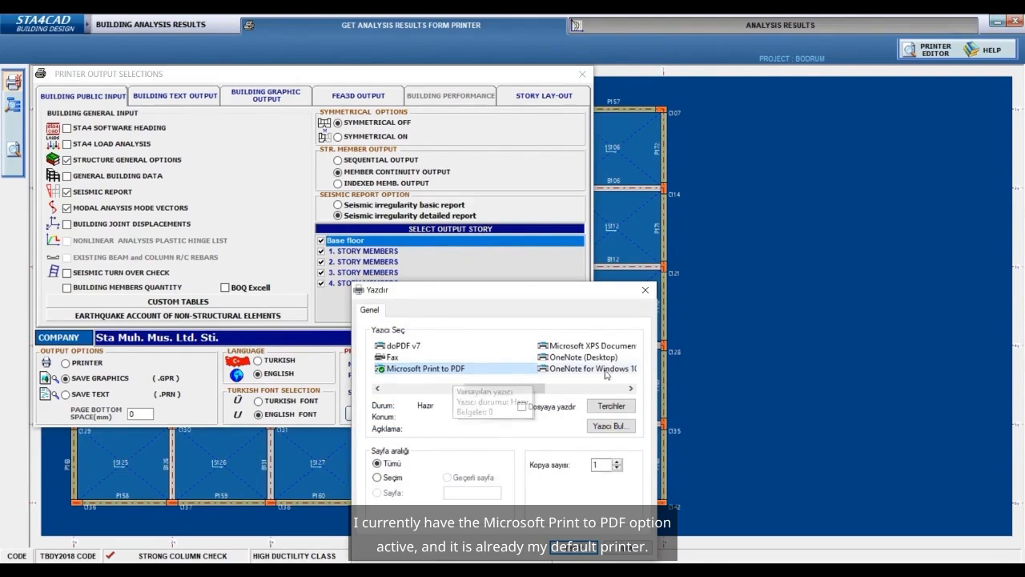
pyautogui.click(645, 291)
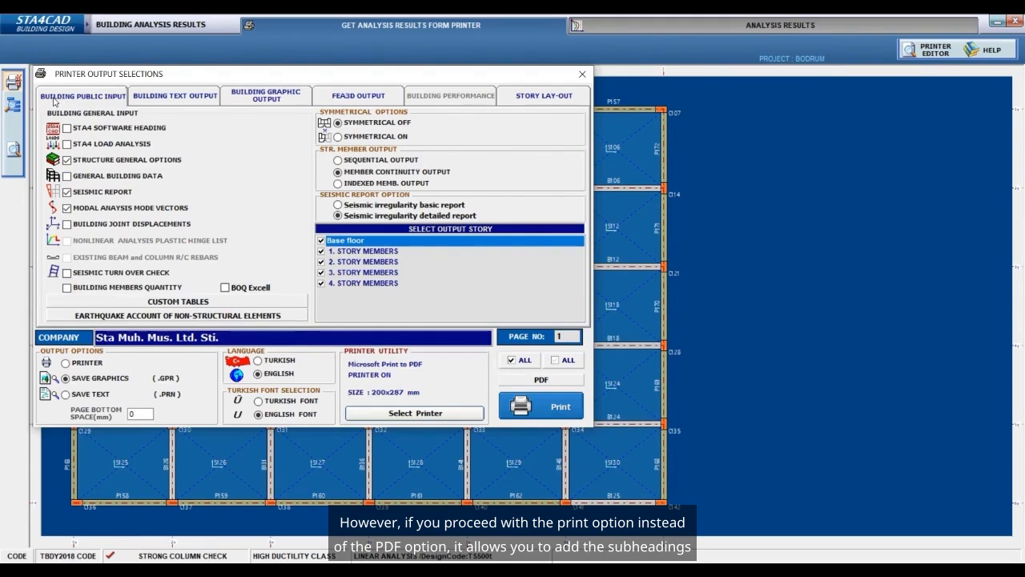
pyautogui.click(275, 102)
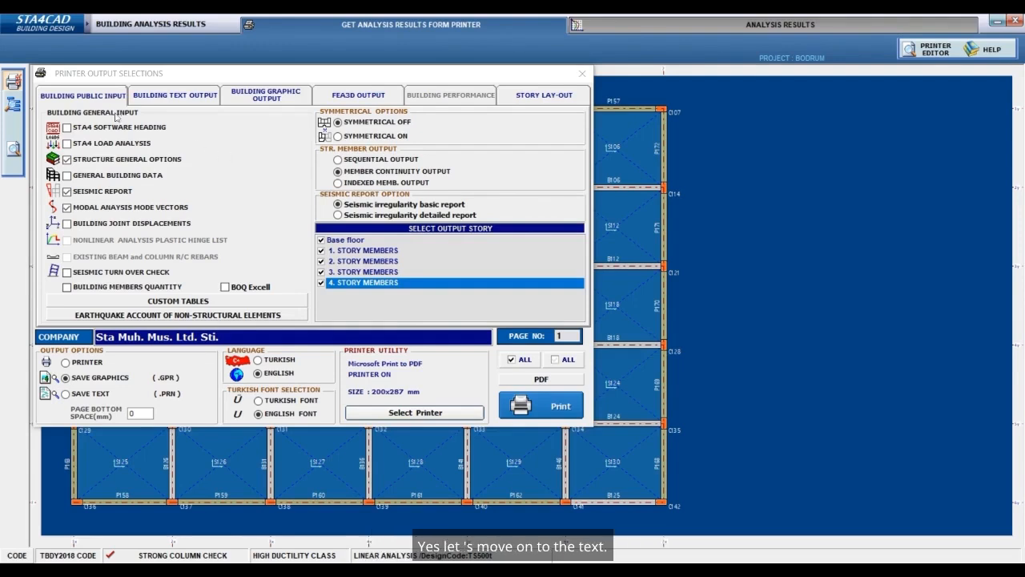
# Step: Switch the output option to Save Text and review the building text, FEA3D and story lay-out output sections
pyautogui.click(65, 393)
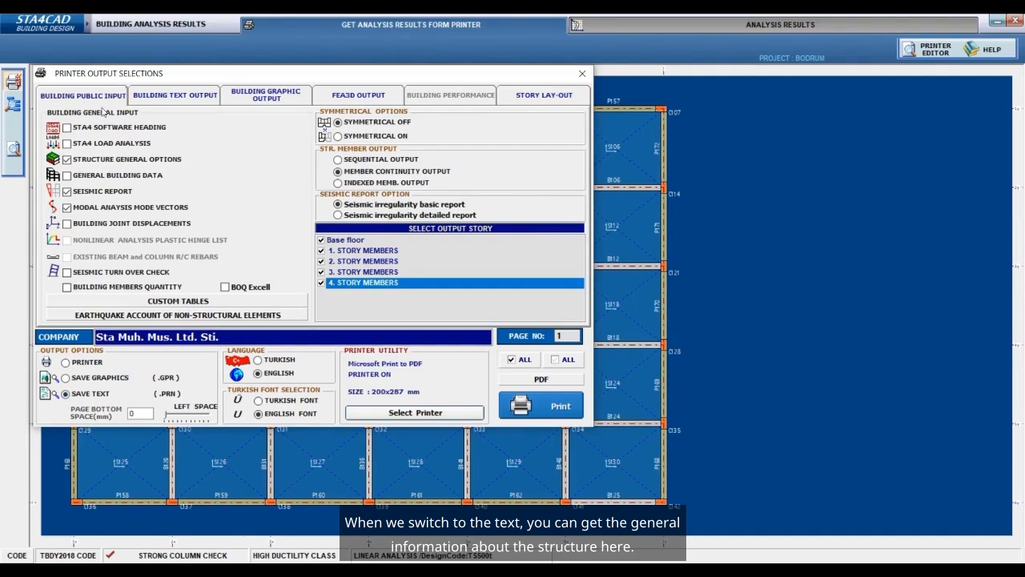
pyautogui.click(170, 98)
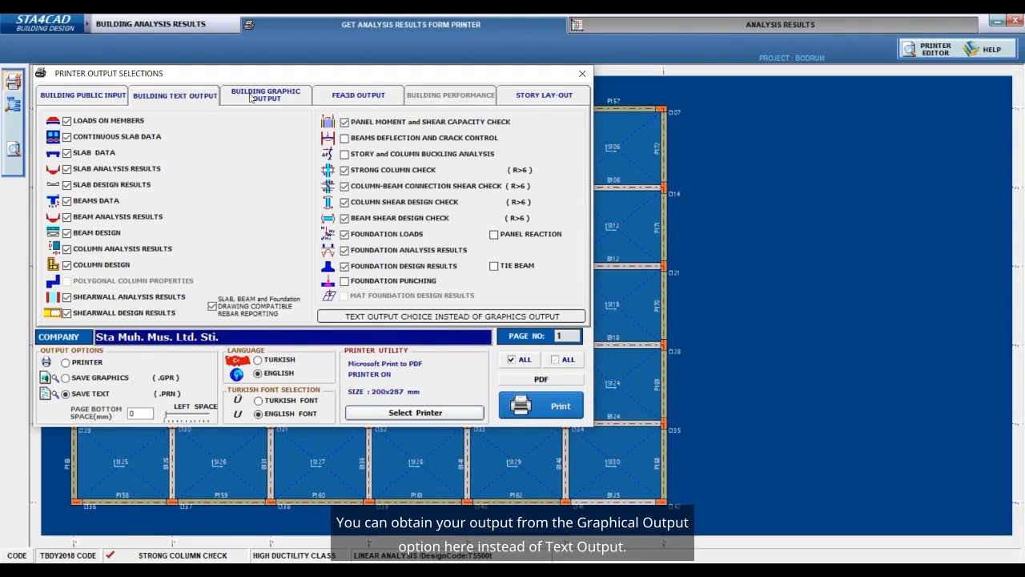
pyautogui.click(375, 98)
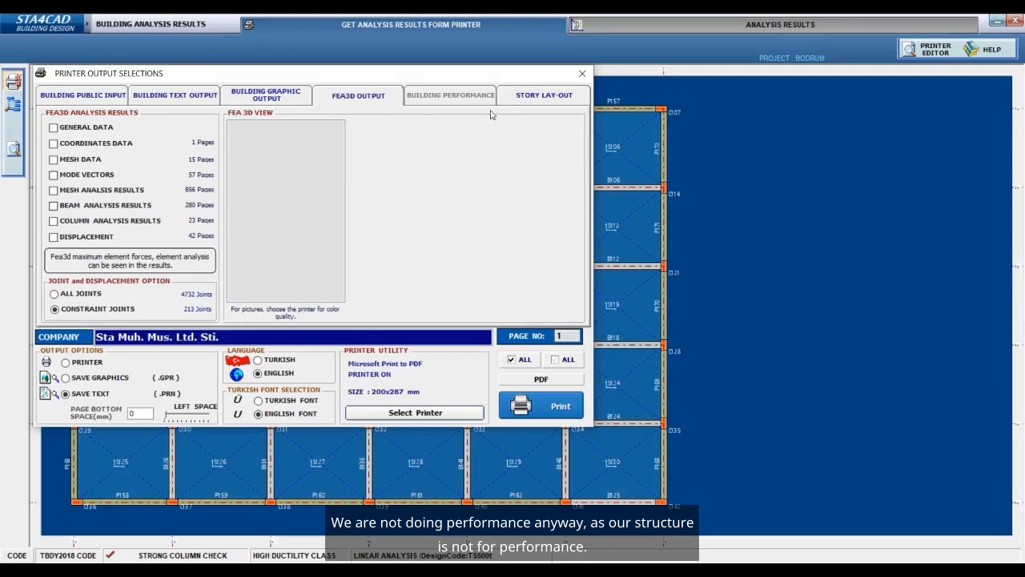
pyautogui.click(535, 99)
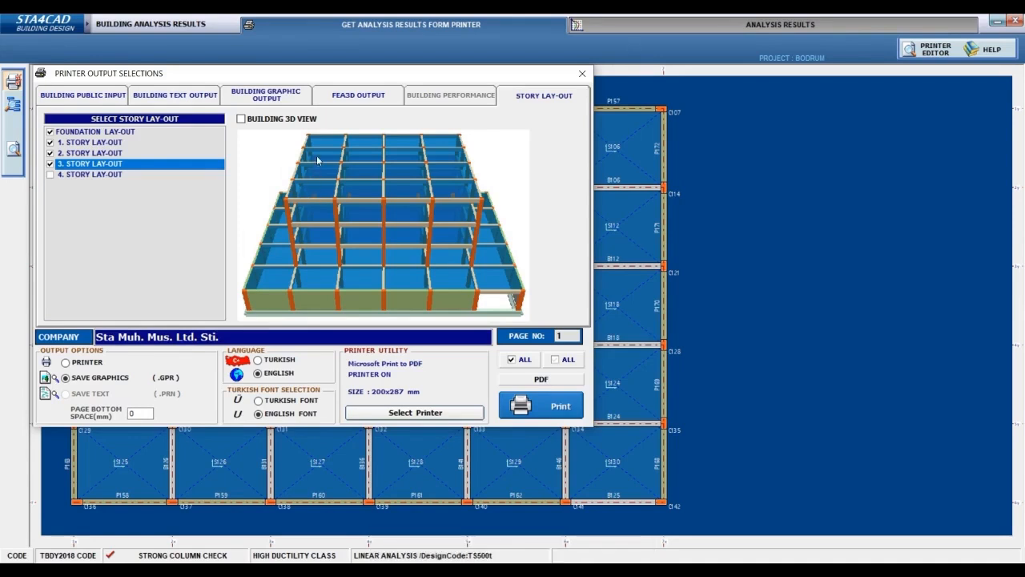
# Step: Compare the sections offered under building graphic output and building text output, and return to the story lay-out output
pyautogui.click(289, 94)
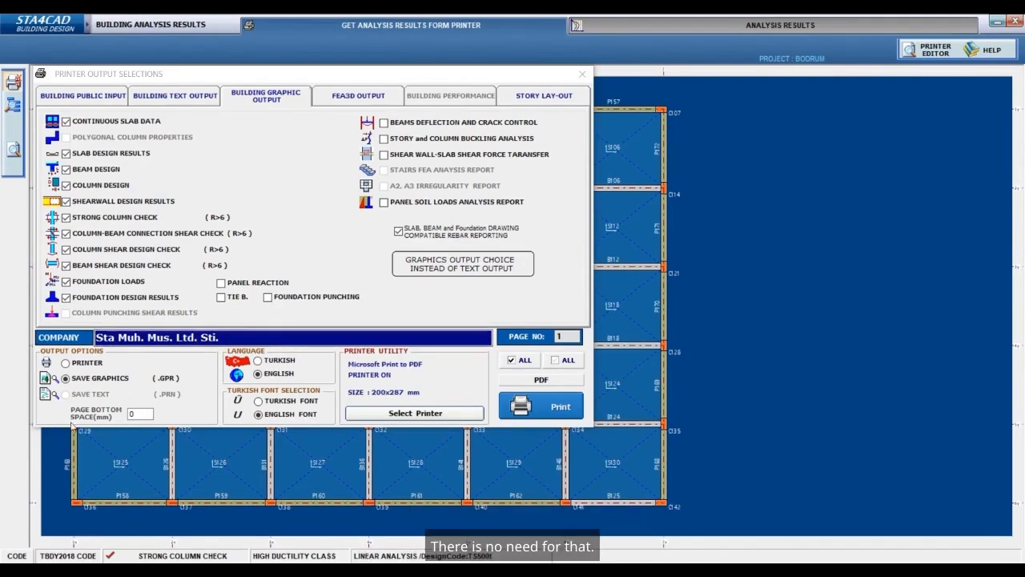
pyautogui.click(196, 101)
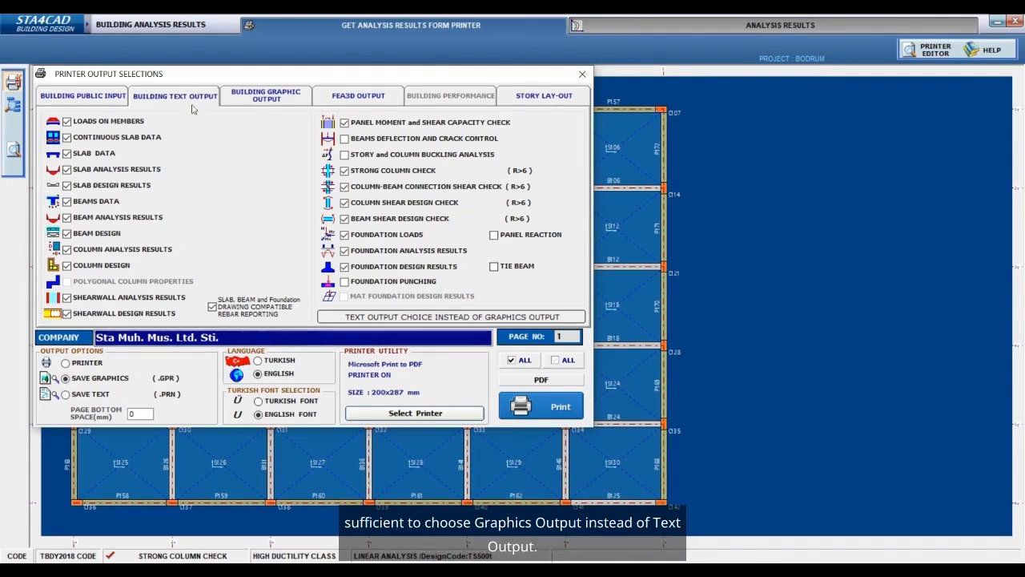
pyautogui.click(265, 97)
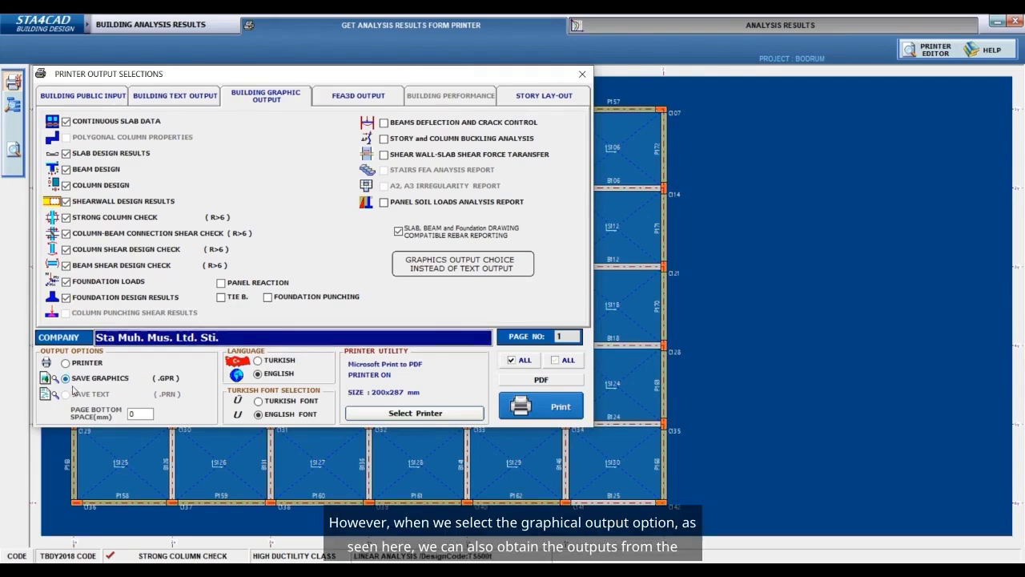
pyautogui.click(175, 96)
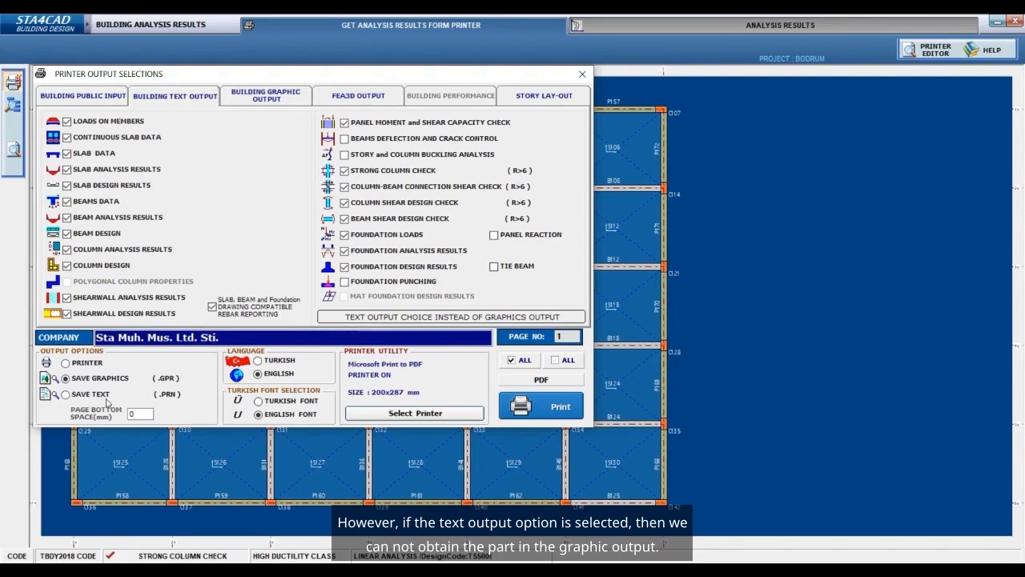
pyautogui.click(266, 95)
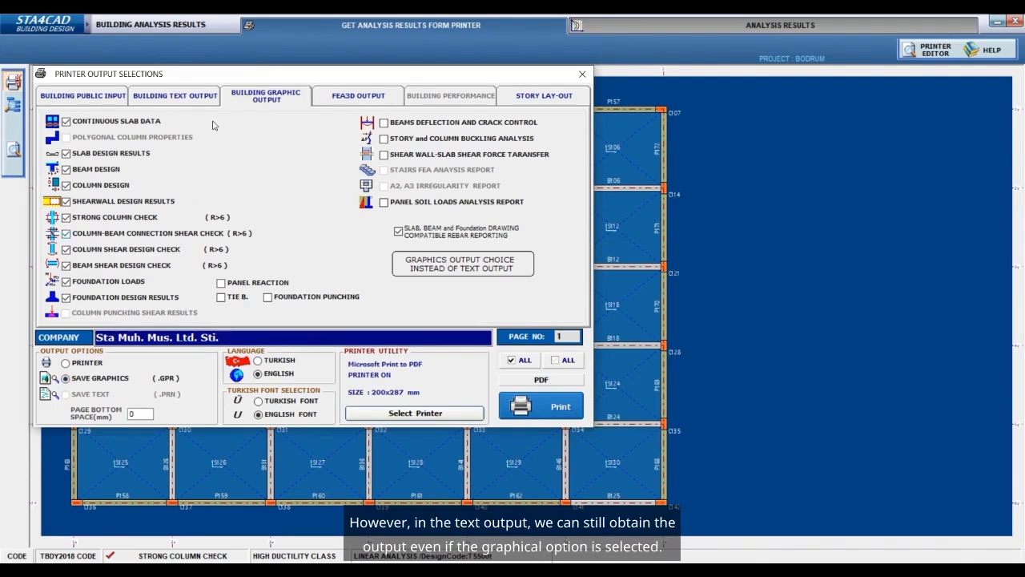
pyautogui.click(207, 97)
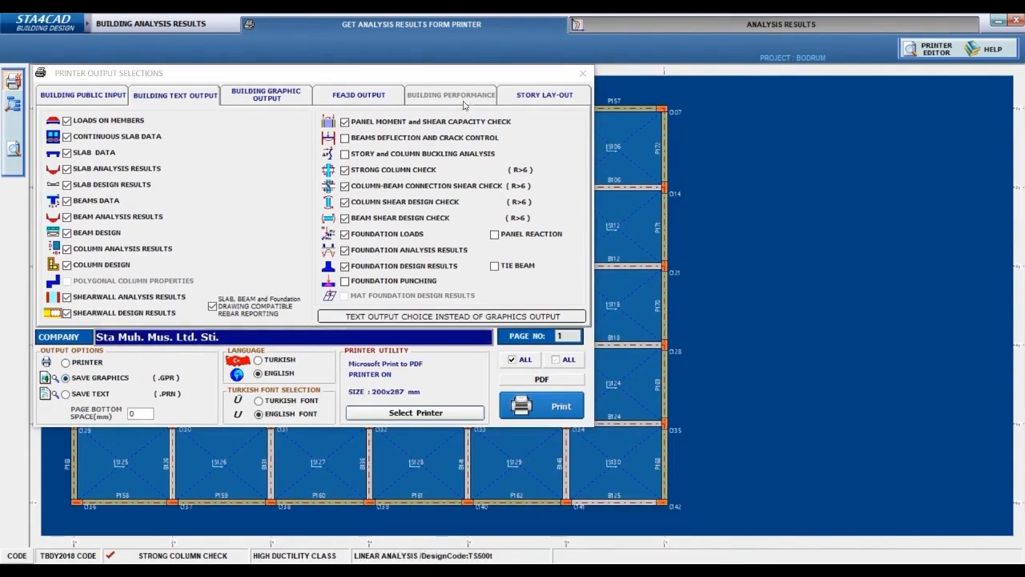
pyautogui.click(522, 95)
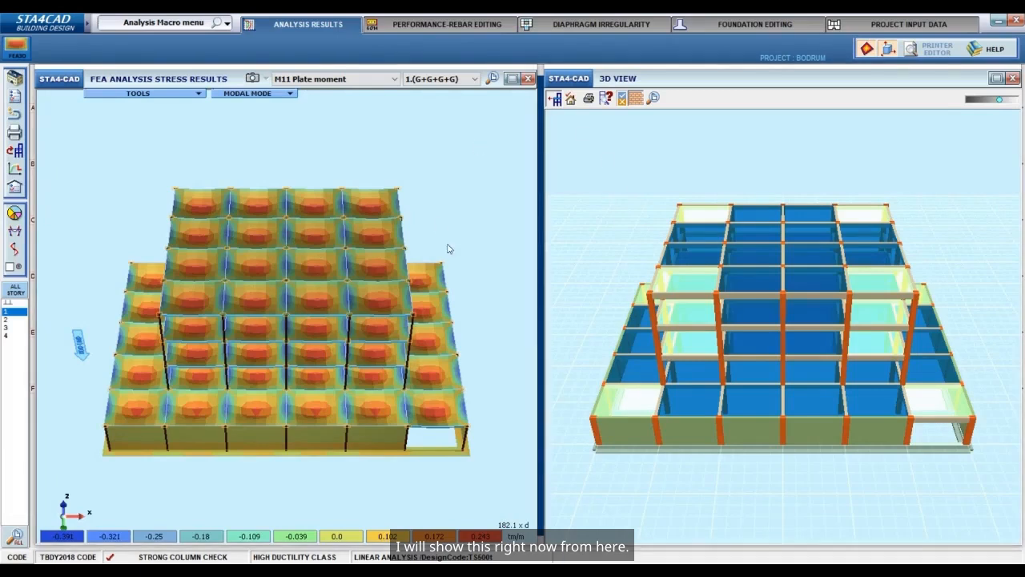
# Step: Capture the 3D view as an output image and include the building 3D view in the story lay-out output
pyautogui.click(588, 100)
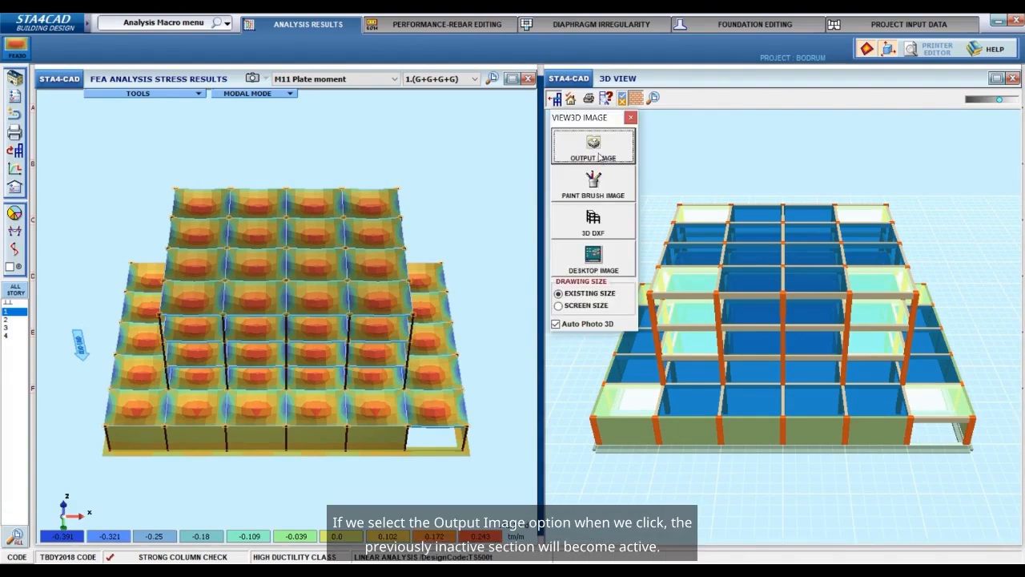
pyautogui.click(599, 152)
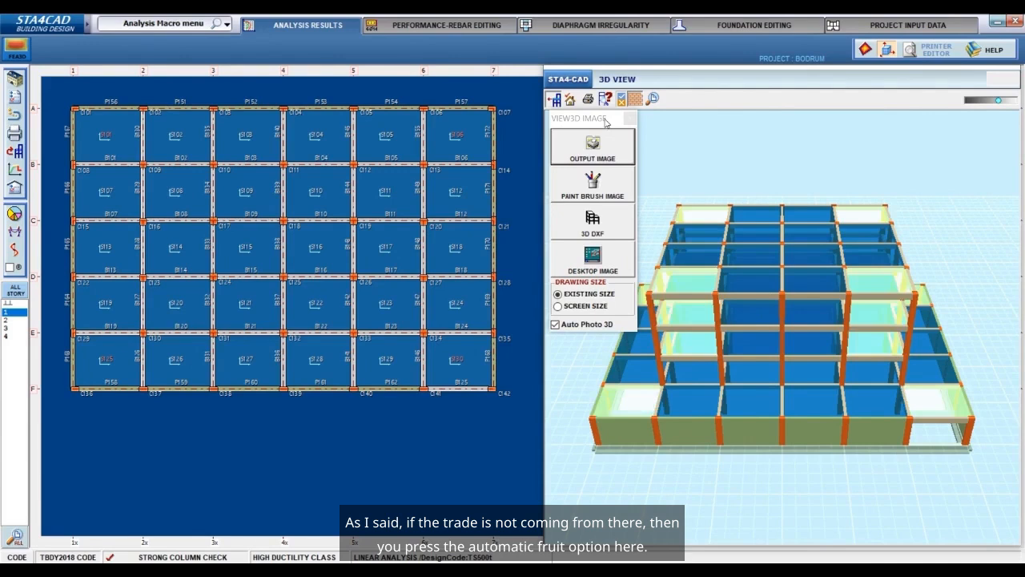
pyautogui.moveTo(606, 121); pyautogui.dragTo(594, 128)
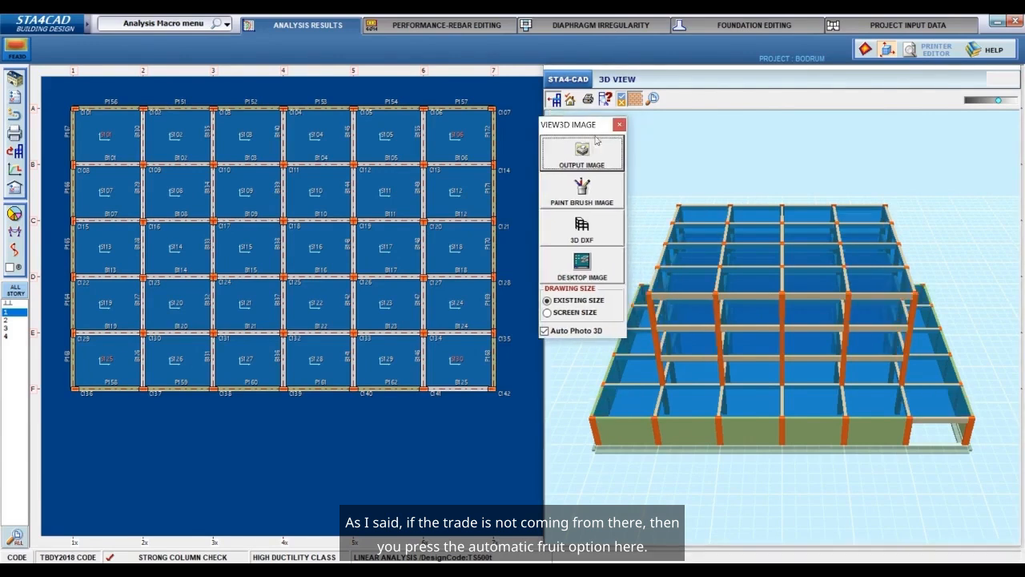
pyautogui.click(584, 153)
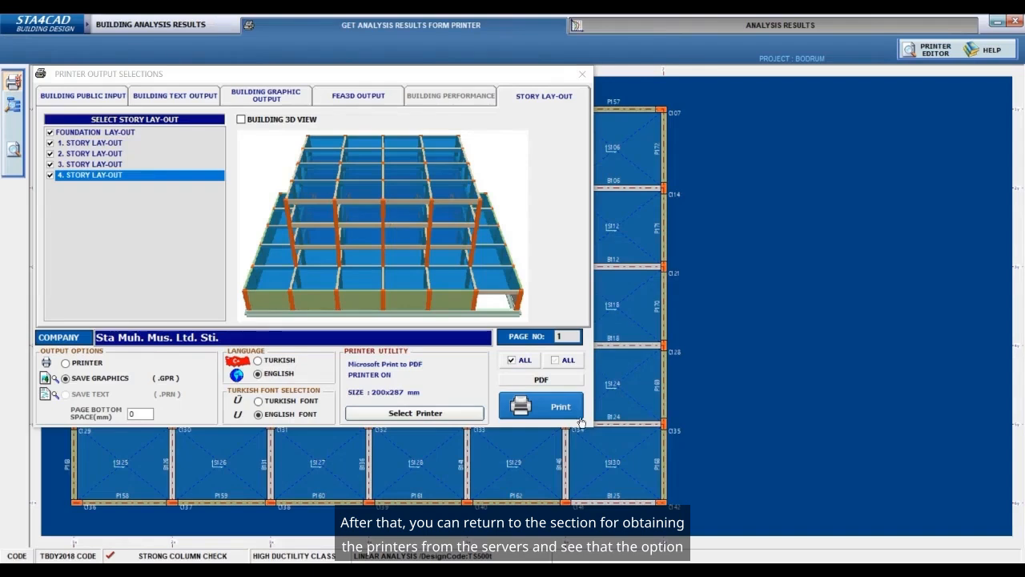
pyautogui.click(241, 120)
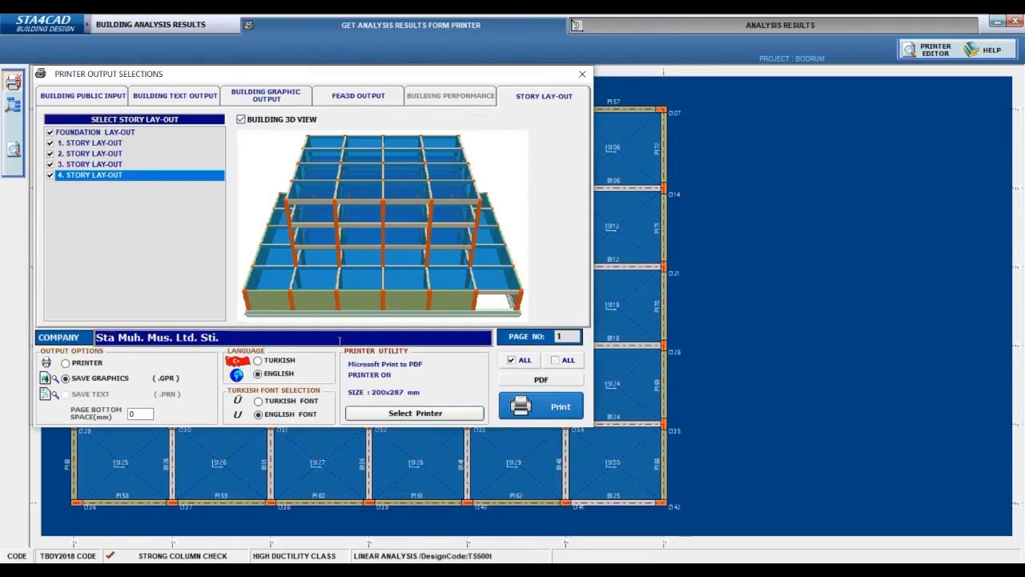
# Step: Run Building Commentary on the analysis results so it can be printed, and check its entry in the custom tables selection
pyautogui.click(107, 97)
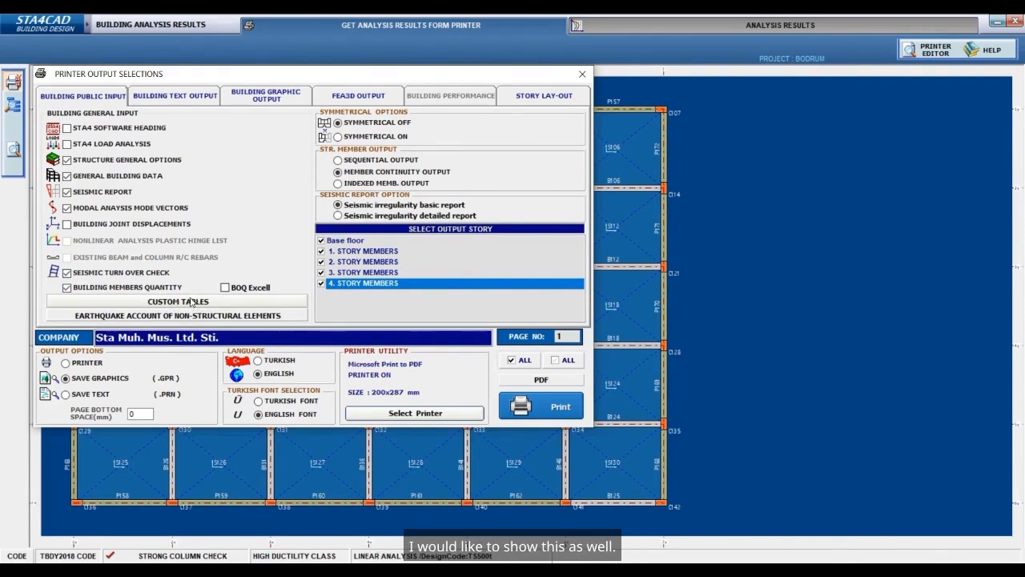
pyautogui.click(192, 302)
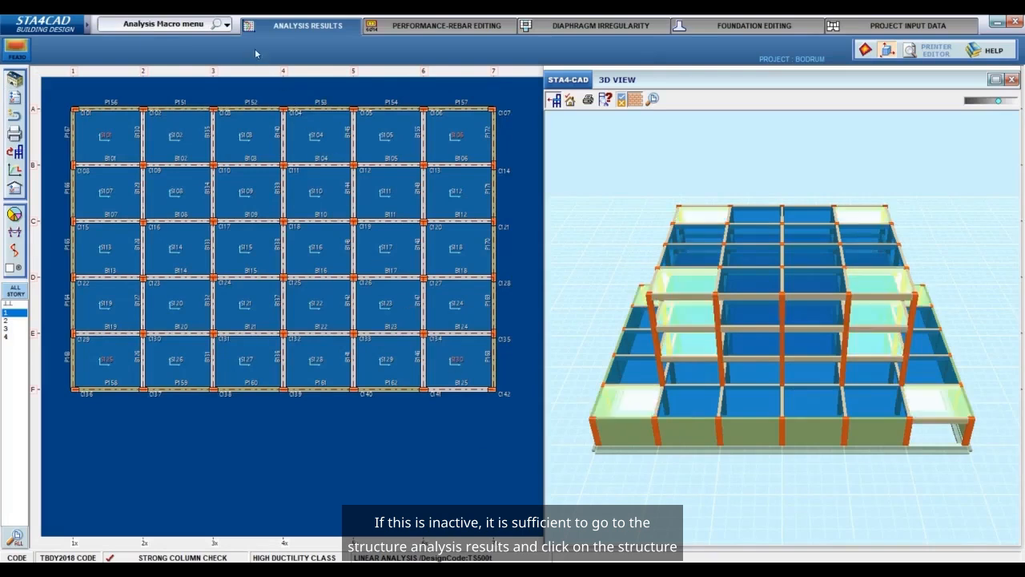
pyautogui.click(227, 25)
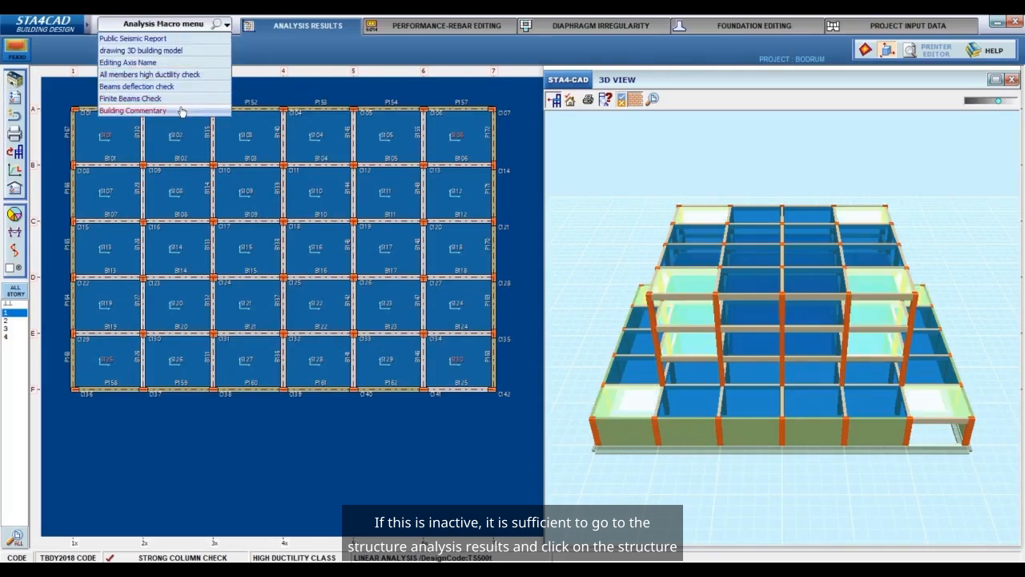
pyautogui.click(184, 109)
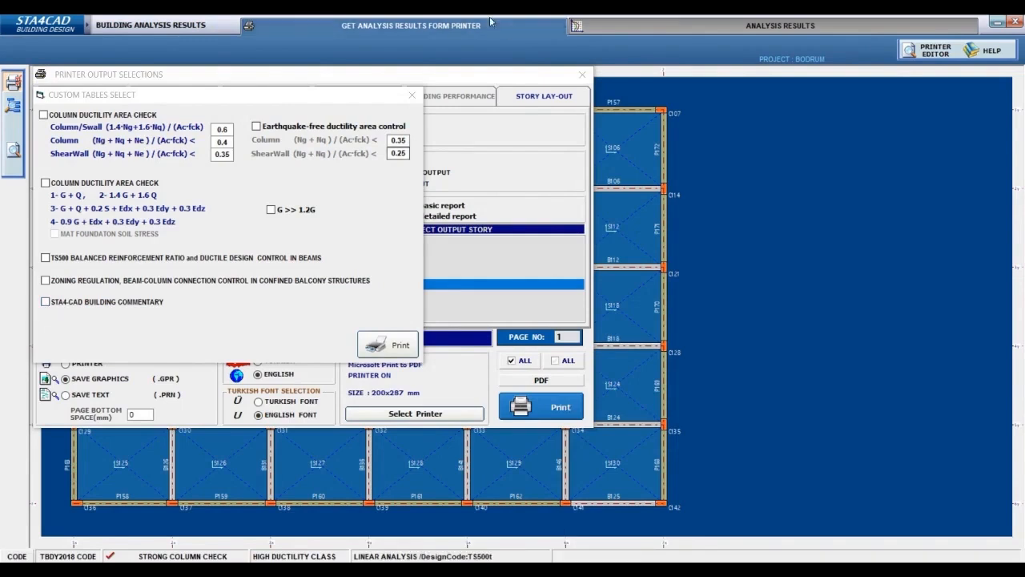
pyautogui.click(413, 94)
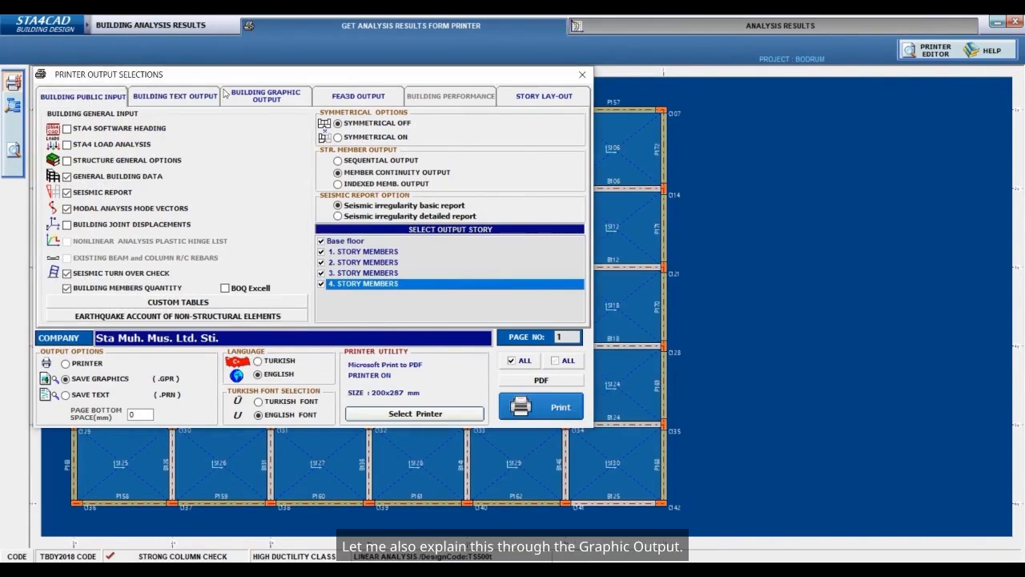
# Step: View the building graphic output sections and open the mat foundation analysis and design by FEA
pyautogui.click(255, 97)
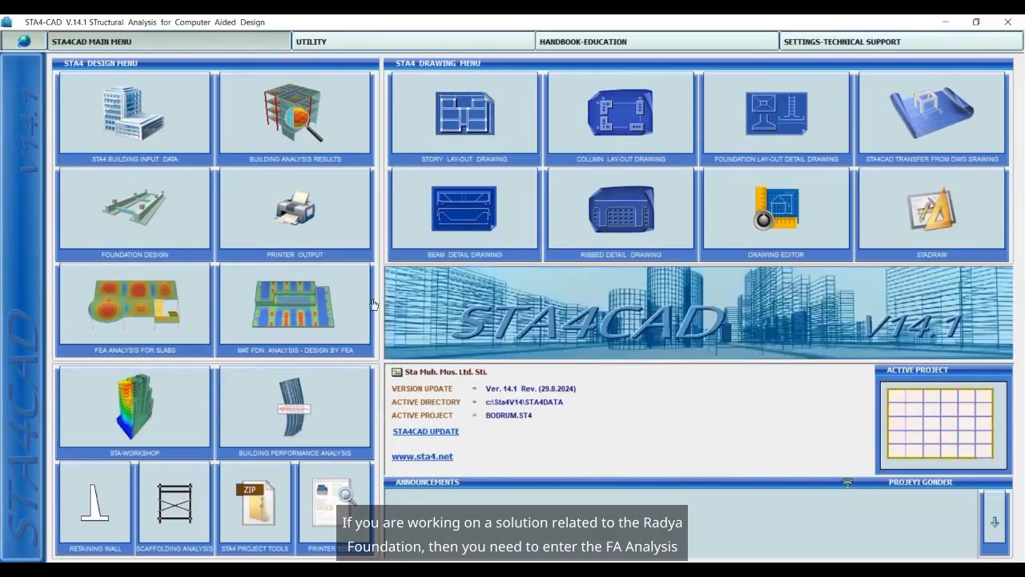
pyautogui.click(301, 309)
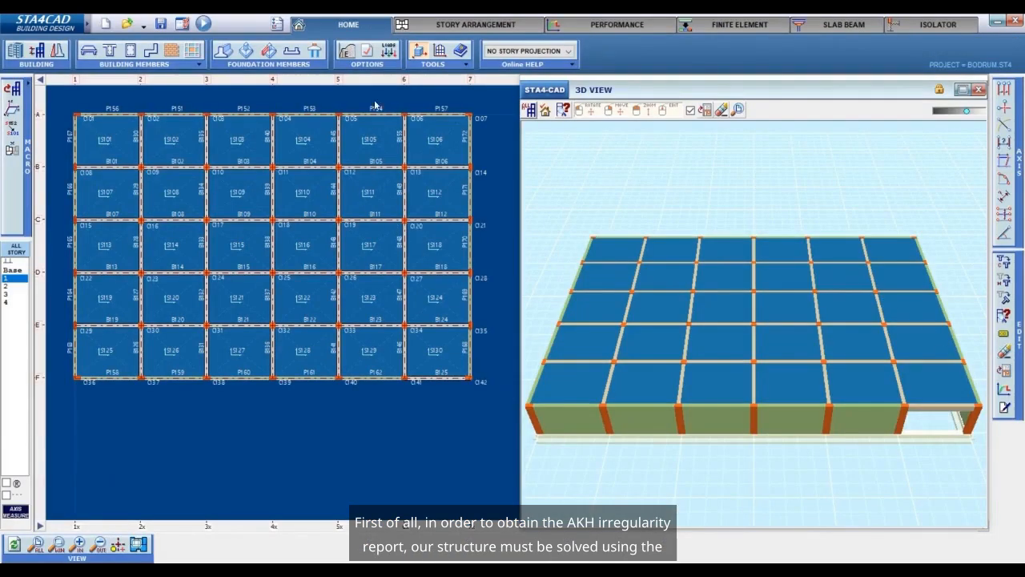
# Step: Review the FEA analysis of all building and Sta-Fea3d settings in the project's analysis options, and close them unchanged
pyautogui.click(369, 51)
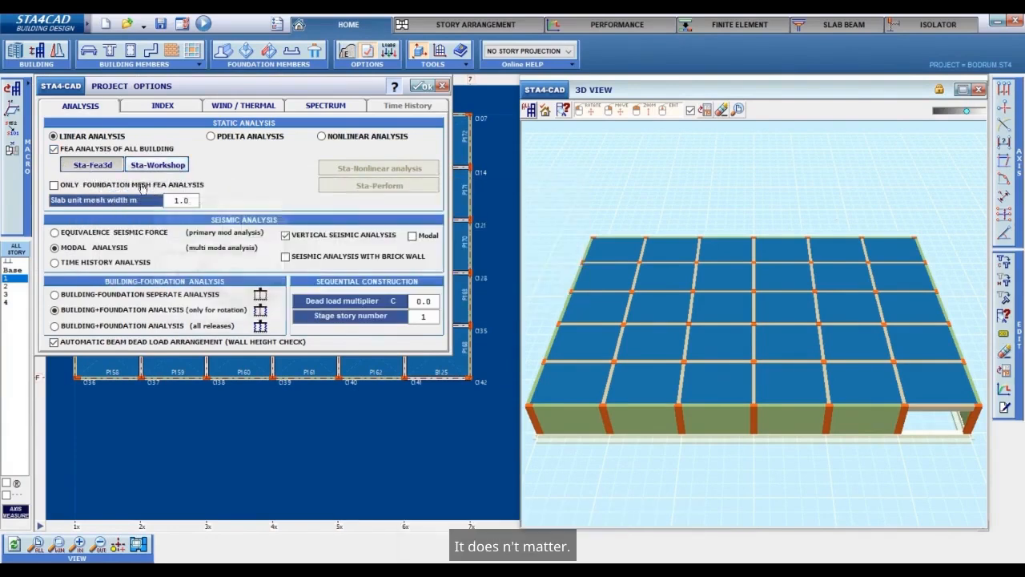
pyautogui.moveTo(90, 175)
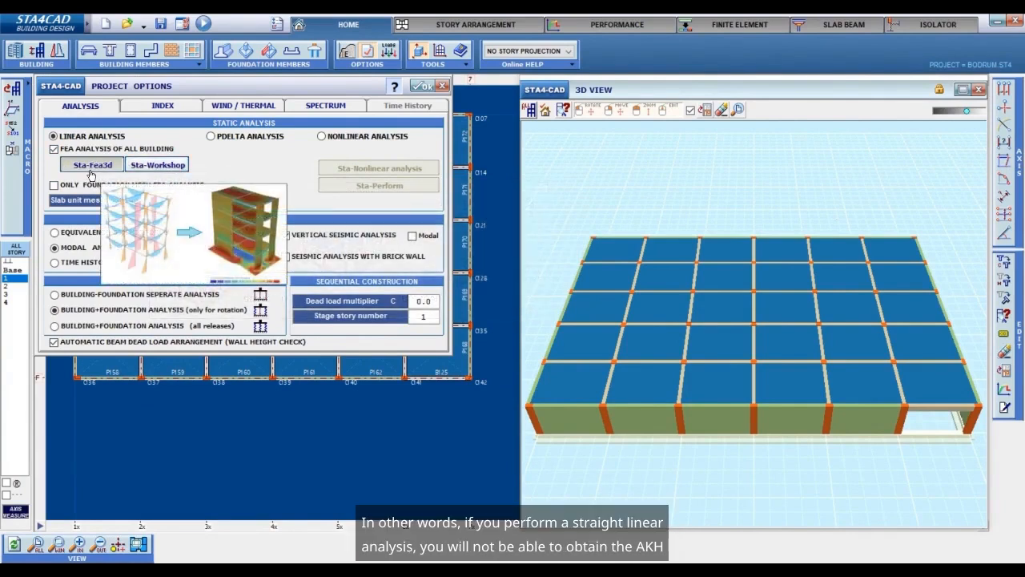
pyautogui.moveTo(89, 143)
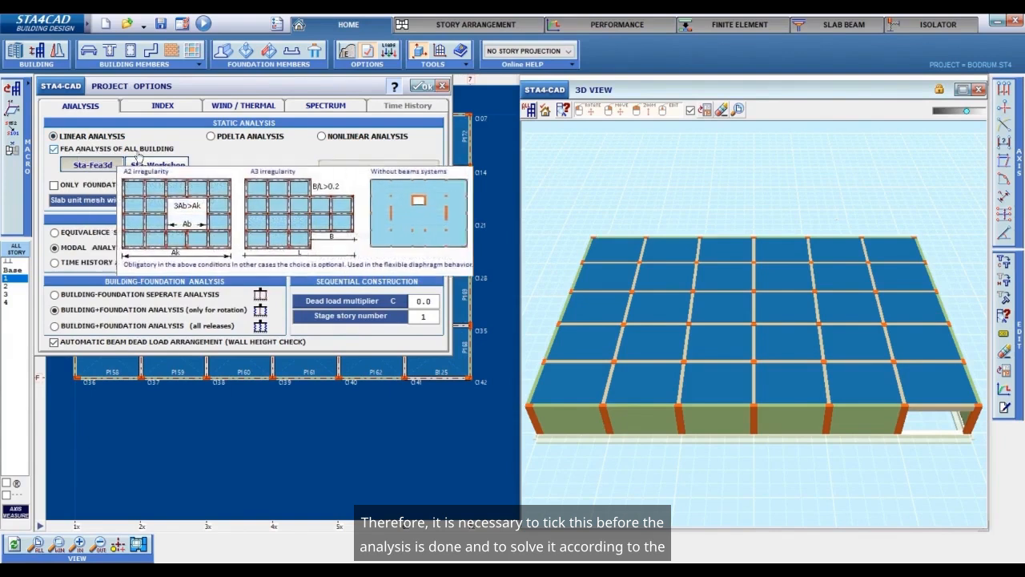
pyautogui.click(443, 87)
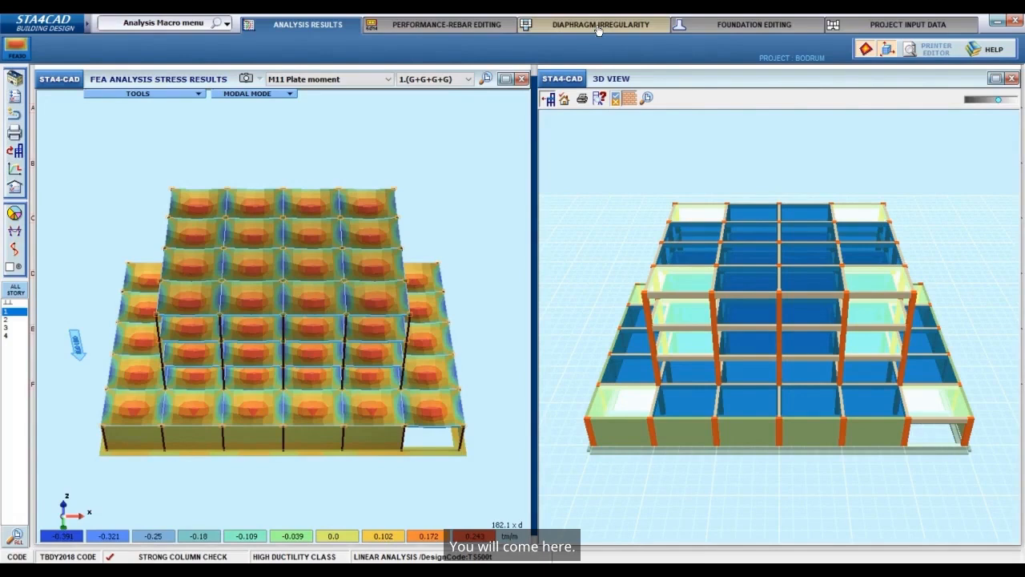
# Step: Output the diaphragm irregularity results for stories 1, 2, 3 and 4 in turn
pyautogui.click(598, 25)
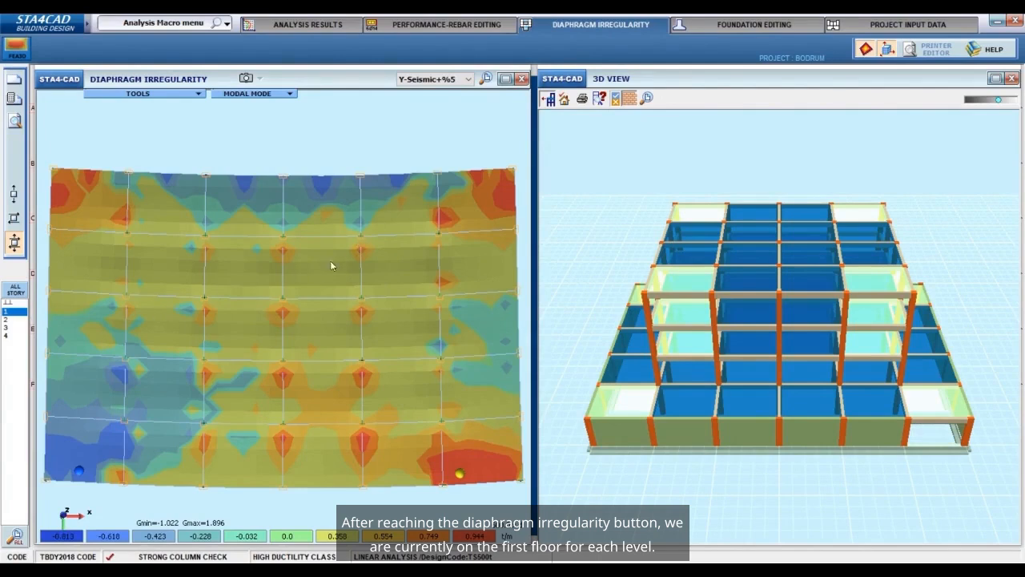
pyautogui.click(17, 101)
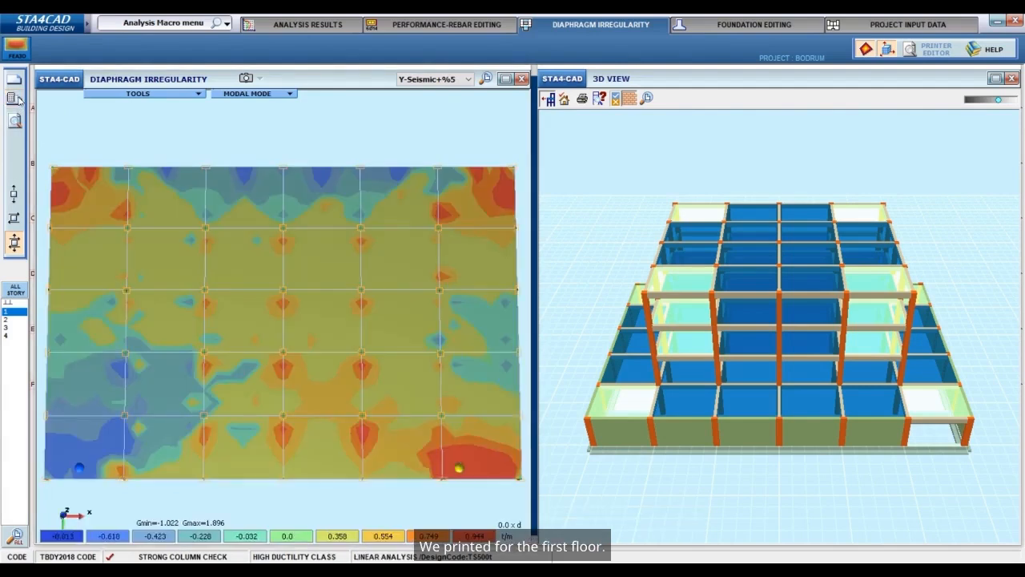
pyautogui.click(9, 321)
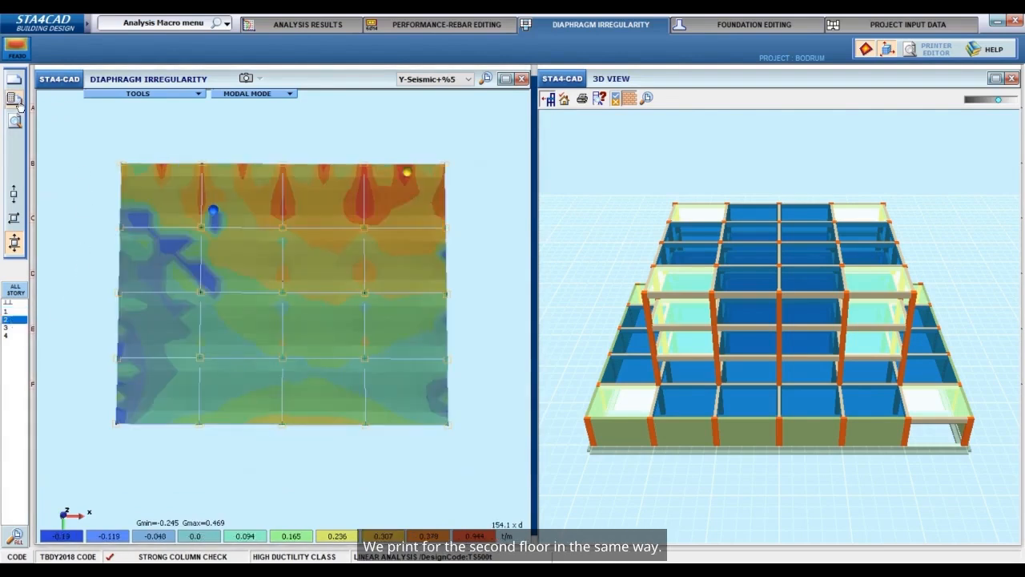
pyautogui.click(19, 105)
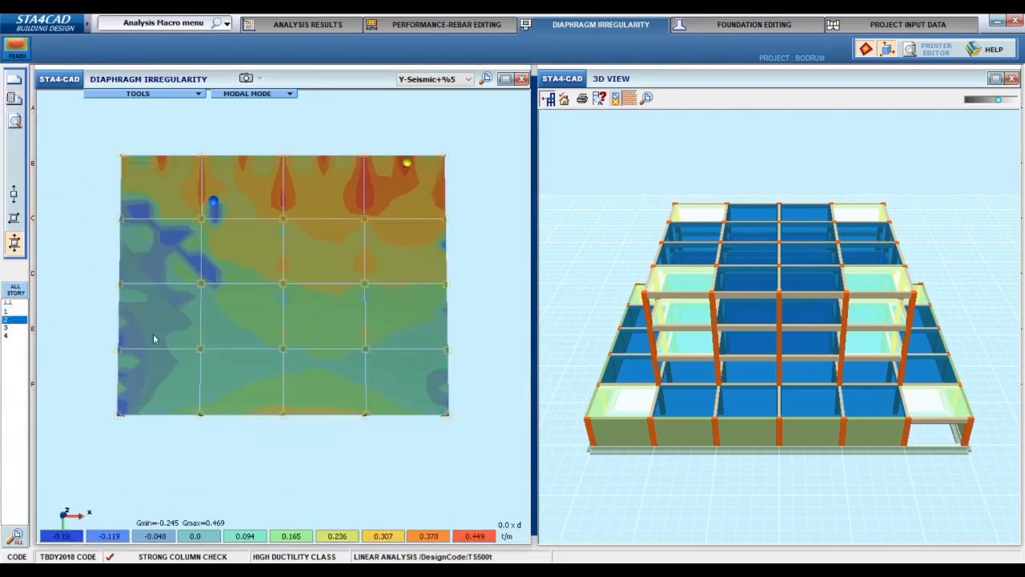
pyautogui.click(14, 329)
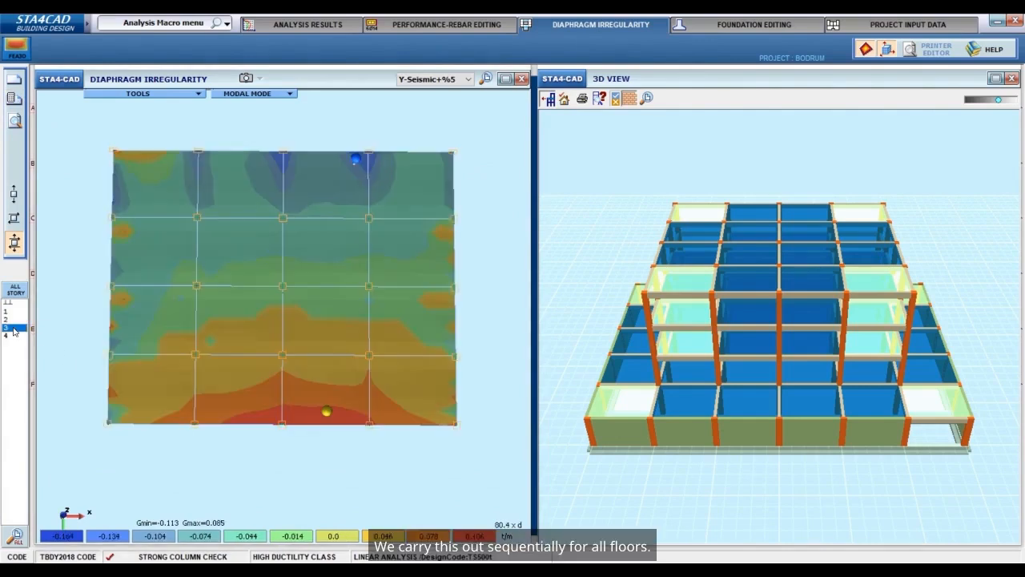
pyautogui.click(16, 98)
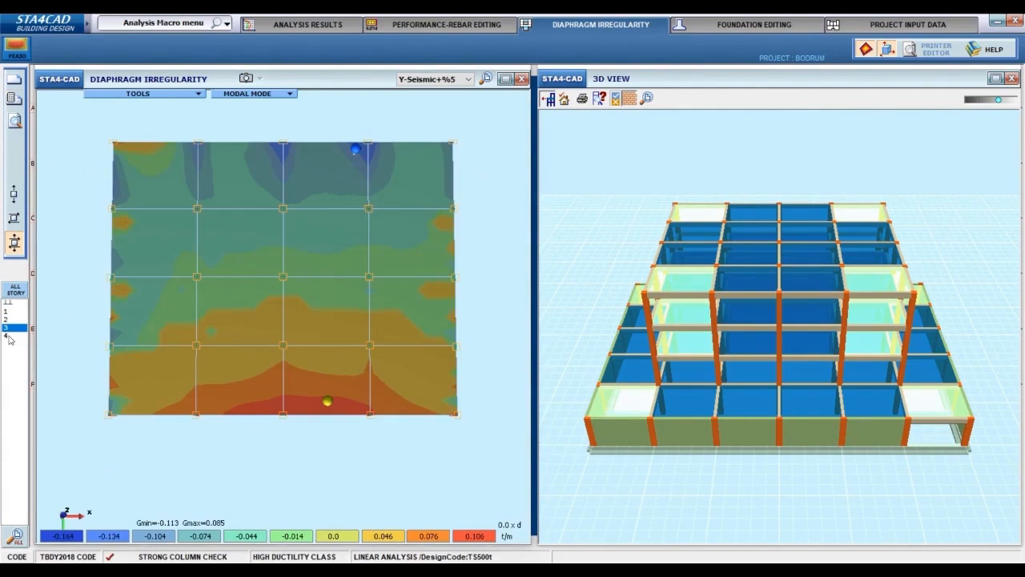
pyautogui.click(12, 336)
pyautogui.click(15, 99)
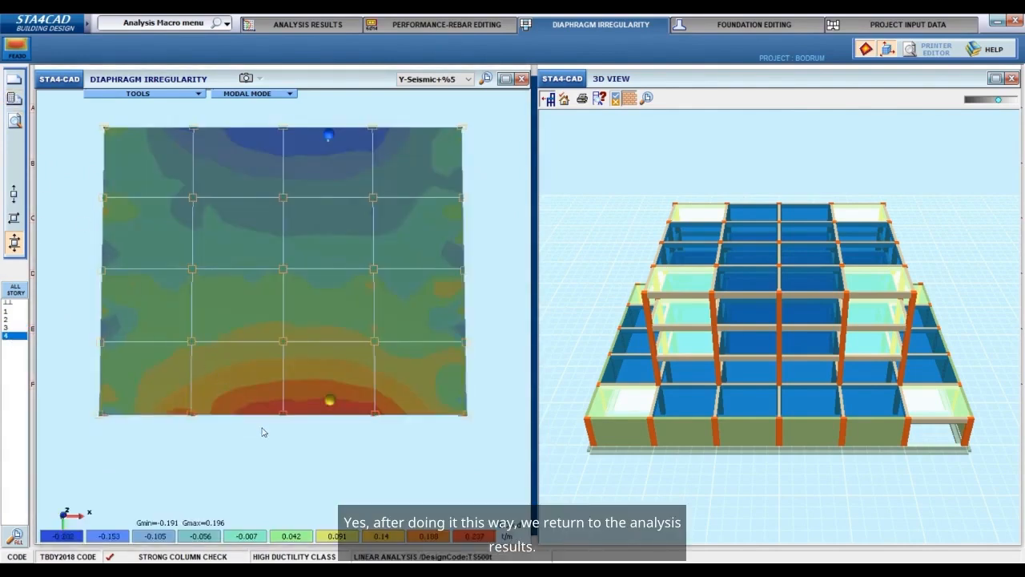
# Step: Close and reopen the printer output from the analysis results, and include the A2, A3 irregularity report in the building graphic output
pyautogui.click(311, 24)
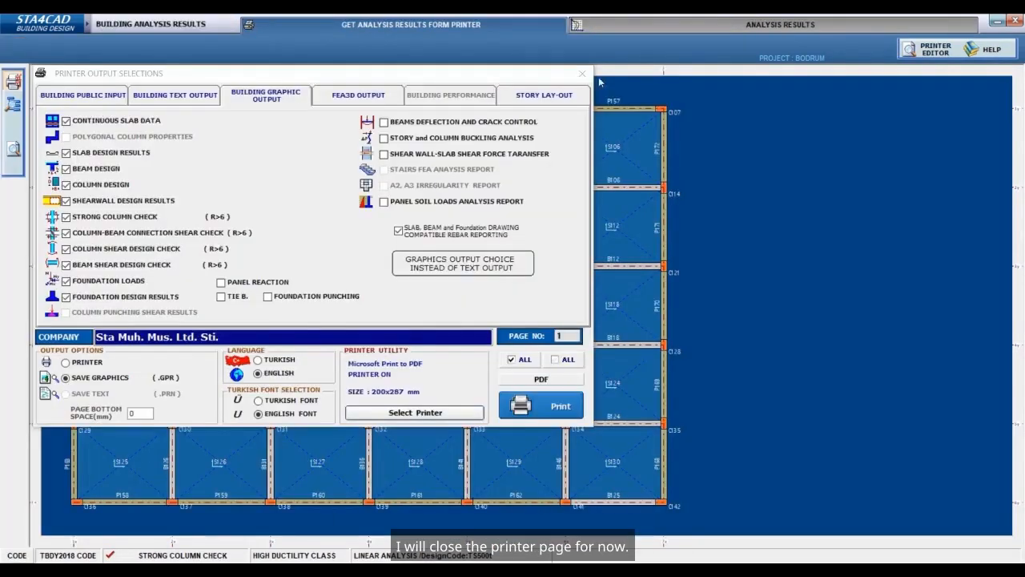
pyautogui.click(600, 79)
pyautogui.click(1018, 21)
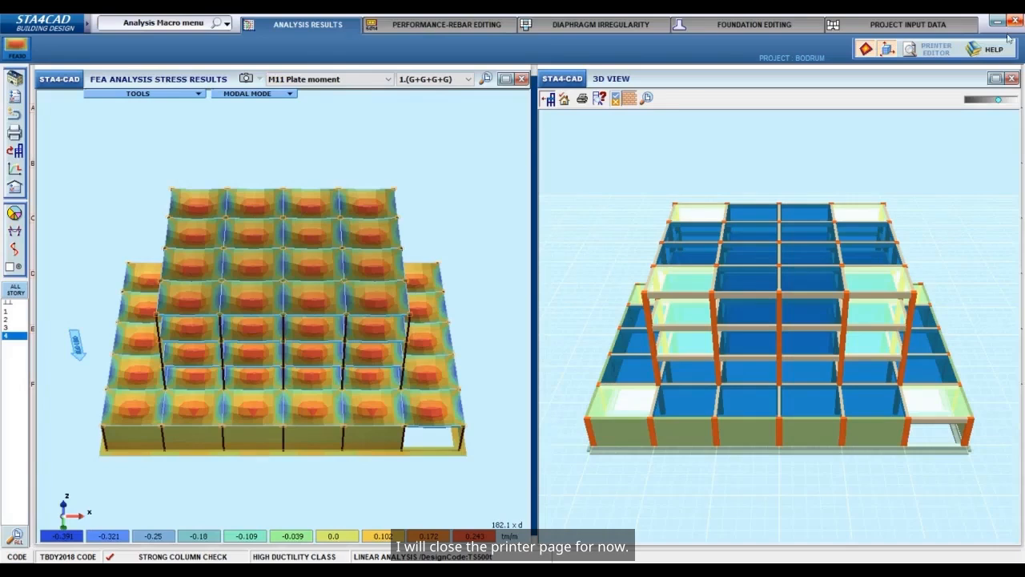
pyautogui.click(13, 133)
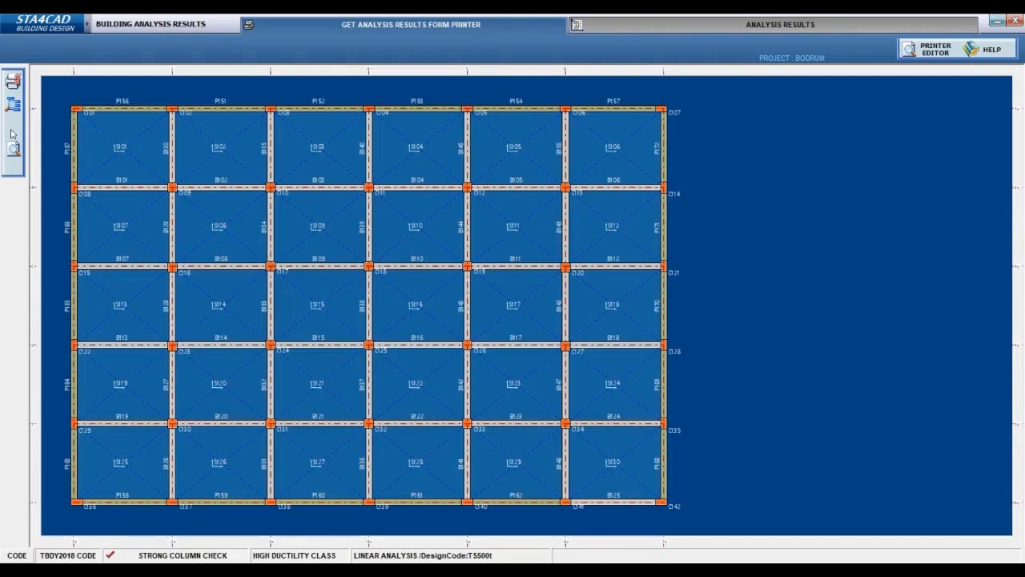
pyautogui.click(275, 97)
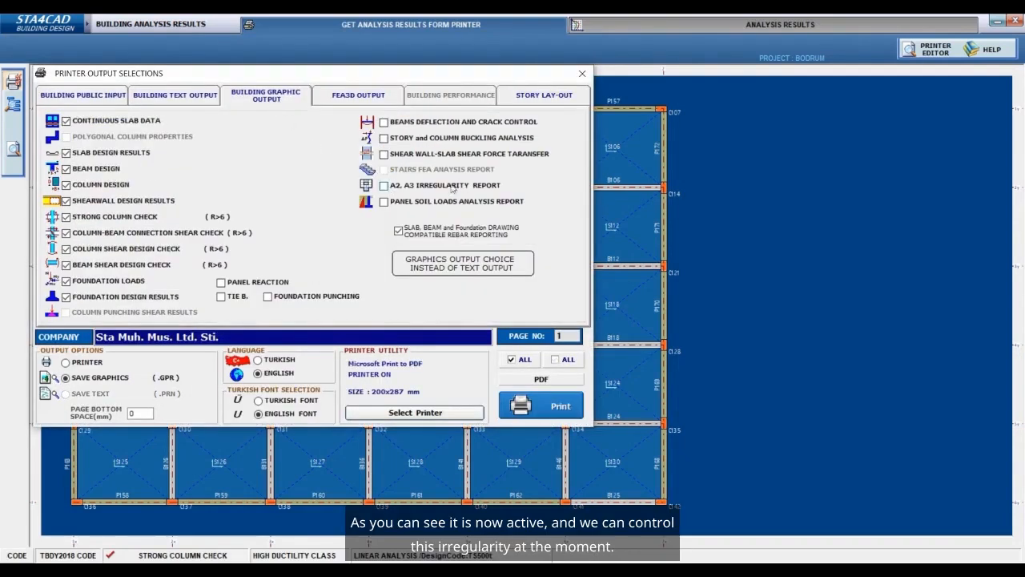
pyautogui.click(385, 187)
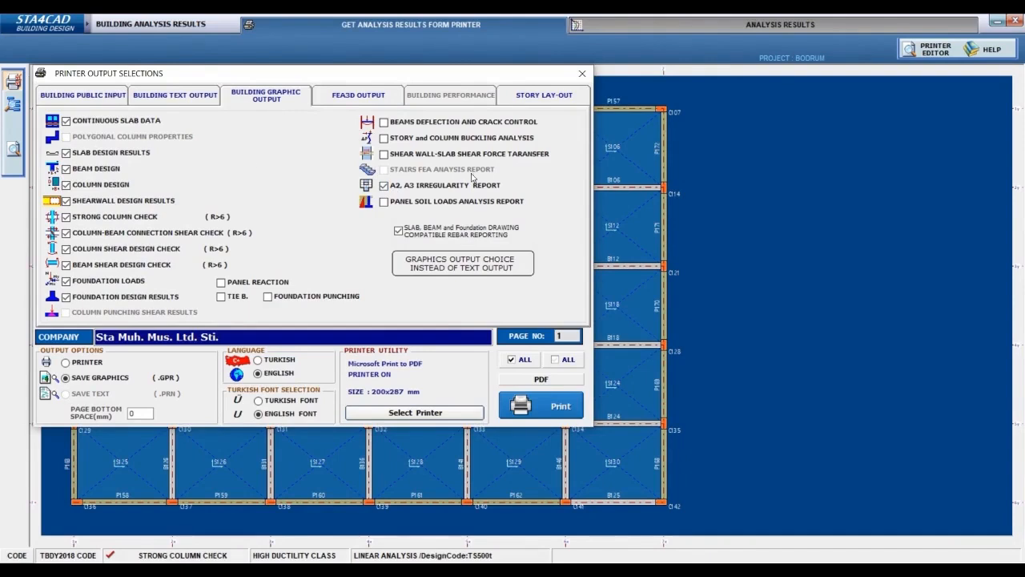
# Step: In the public input, exclude software heading, load analysis and structure general options, include seismic turn over check and building members quantity, and print
pyautogui.click(83, 97)
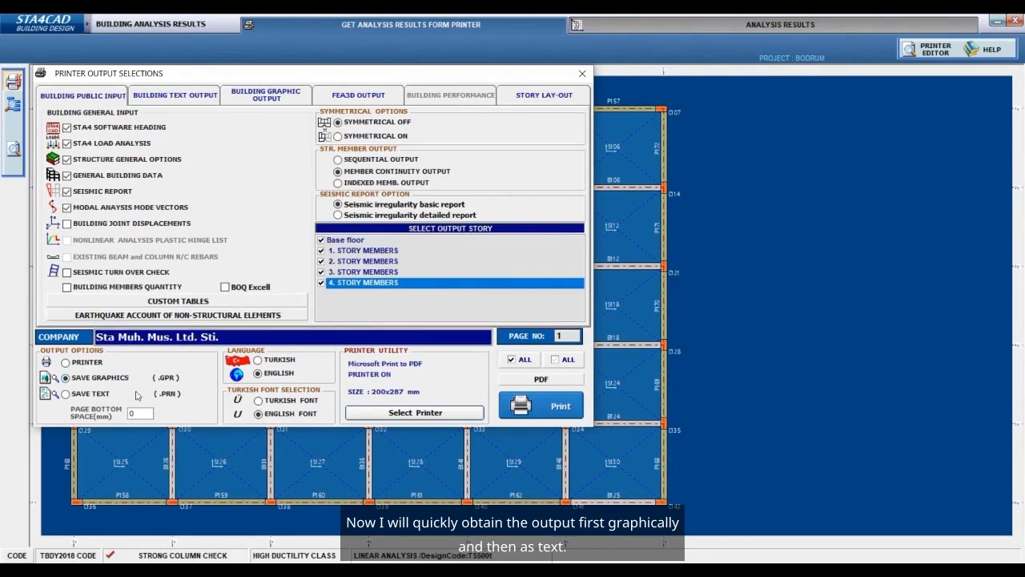
pyautogui.click(128, 127)
pyautogui.click(118, 145)
pyautogui.click(146, 164)
pyautogui.click(114, 273)
pyautogui.click(109, 289)
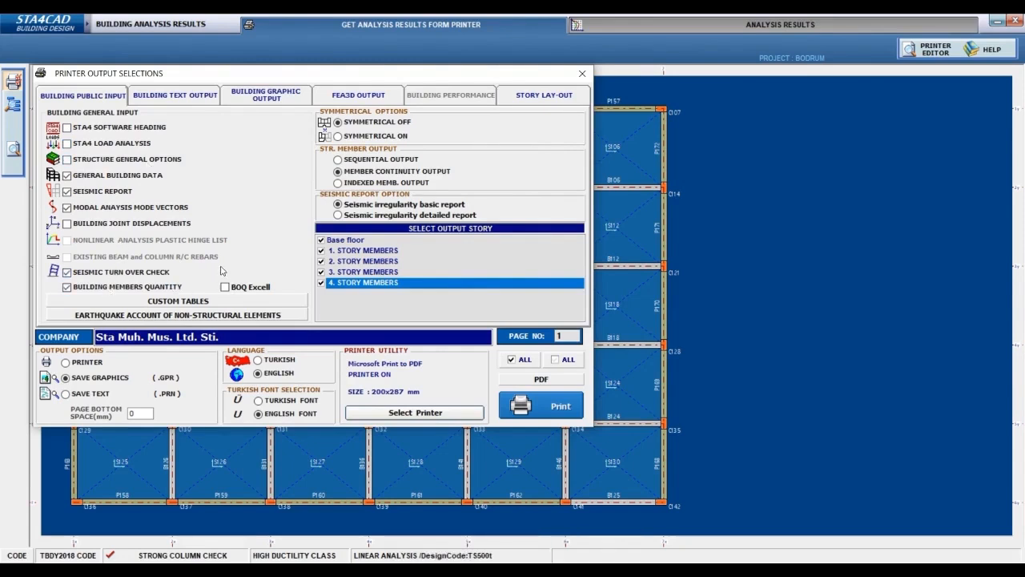
pyautogui.click(530, 403)
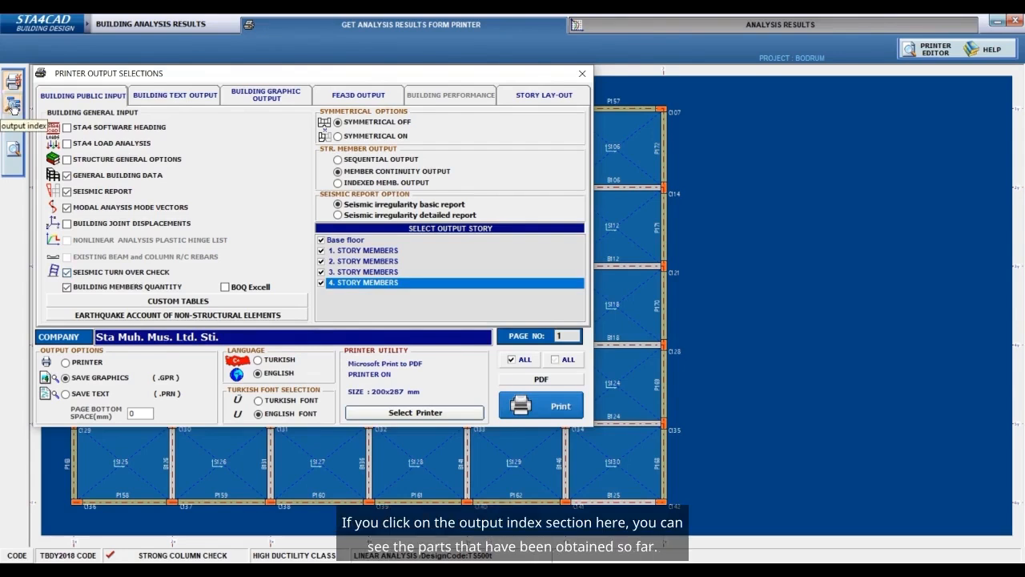
# Step: Show the output index, and append custom tables for column ductility area, zoning regulation and STA4-CAD building commentary to the existing file
pyautogui.click(13, 106)
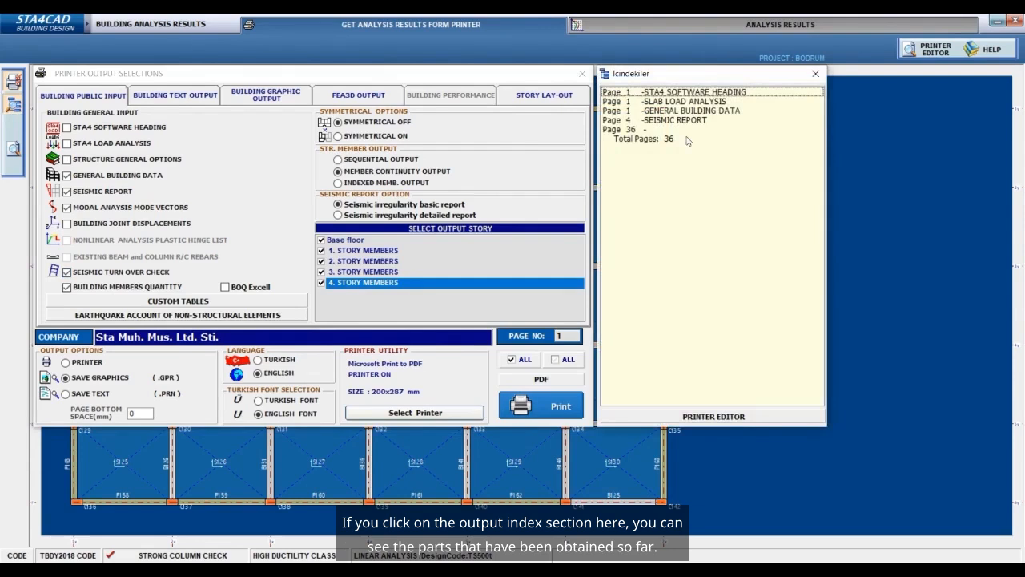
pyautogui.click(204, 303)
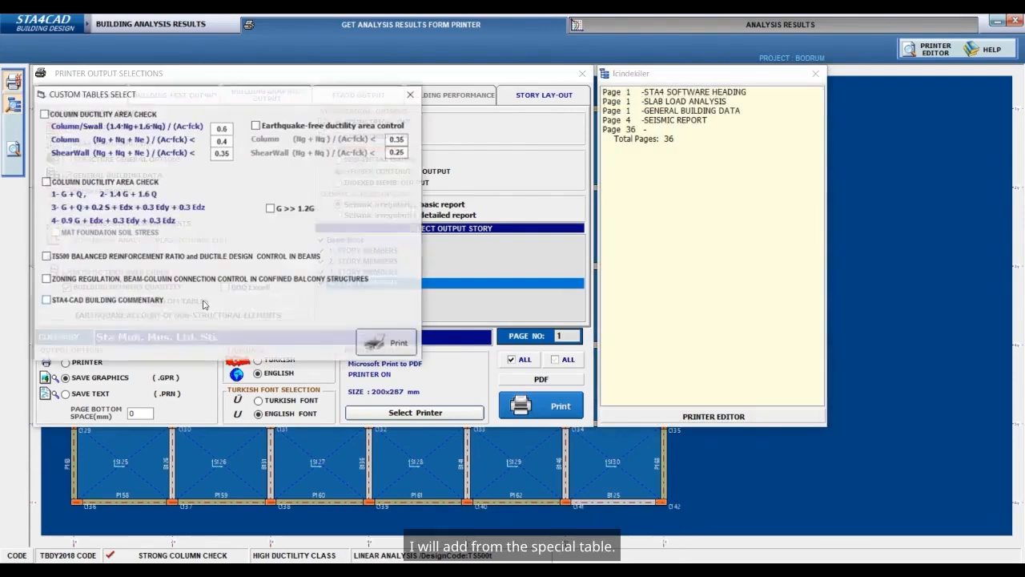
pyautogui.click(86, 305)
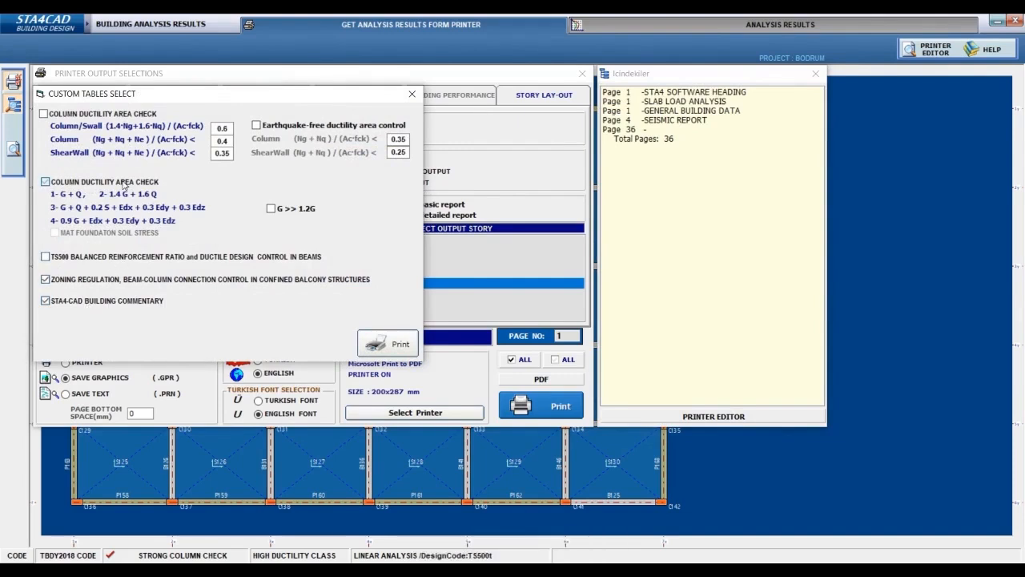
pyautogui.click(393, 346)
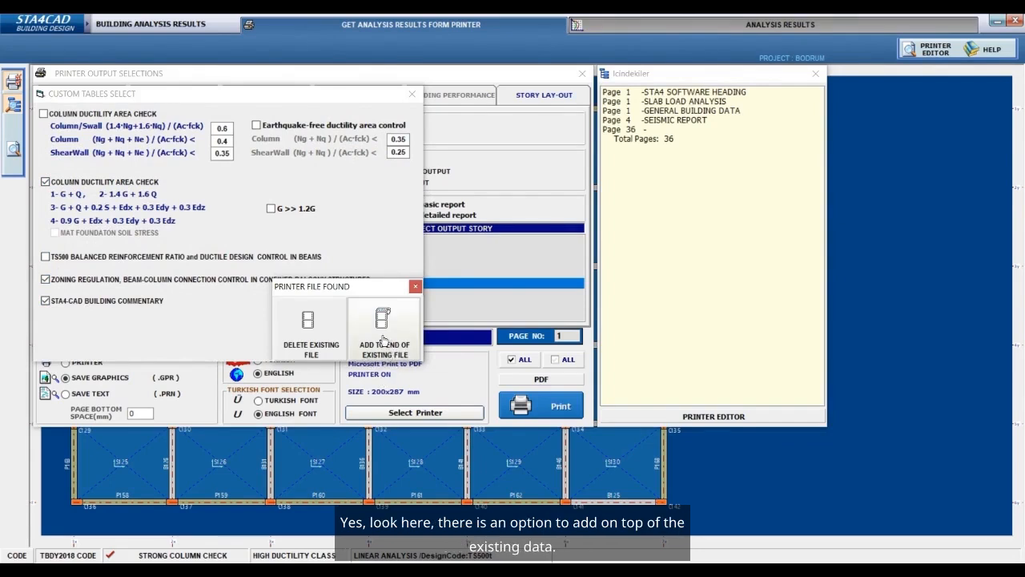
pyautogui.click(383, 340)
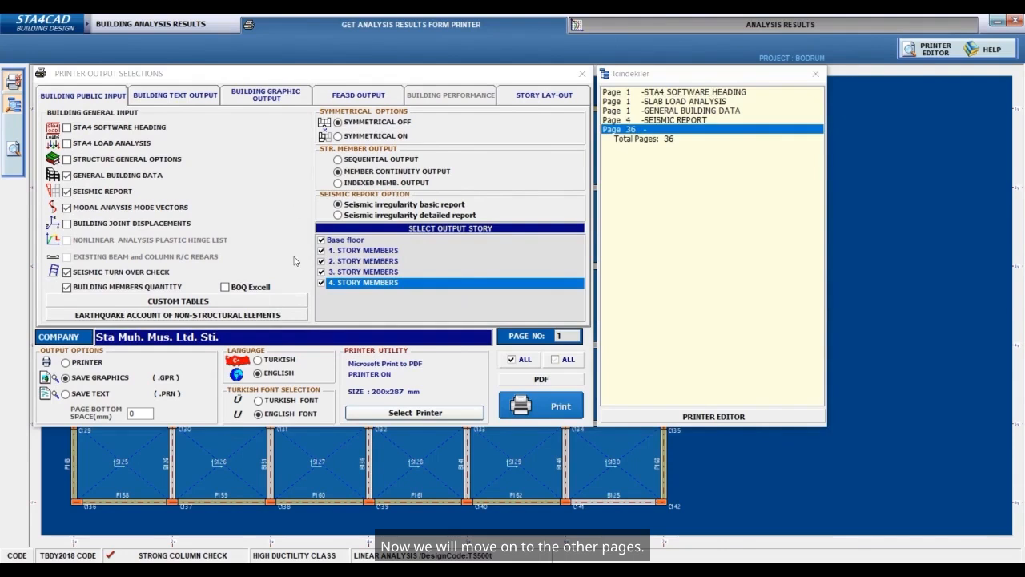
# Step: Print the selected building graphic output sections, adding them to the end of the existing file
pyautogui.click(293, 98)
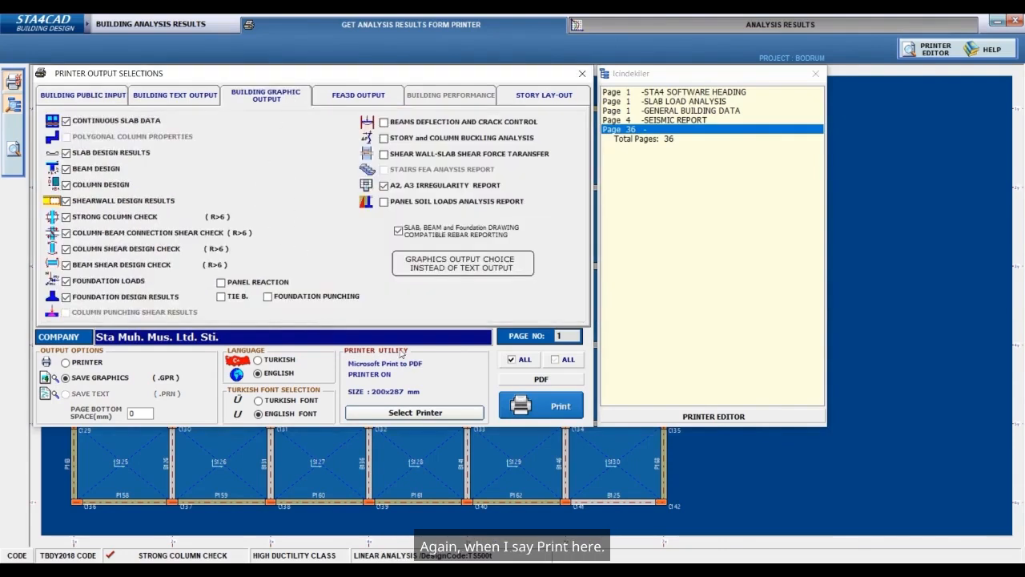
pyautogui.click(555, 410)
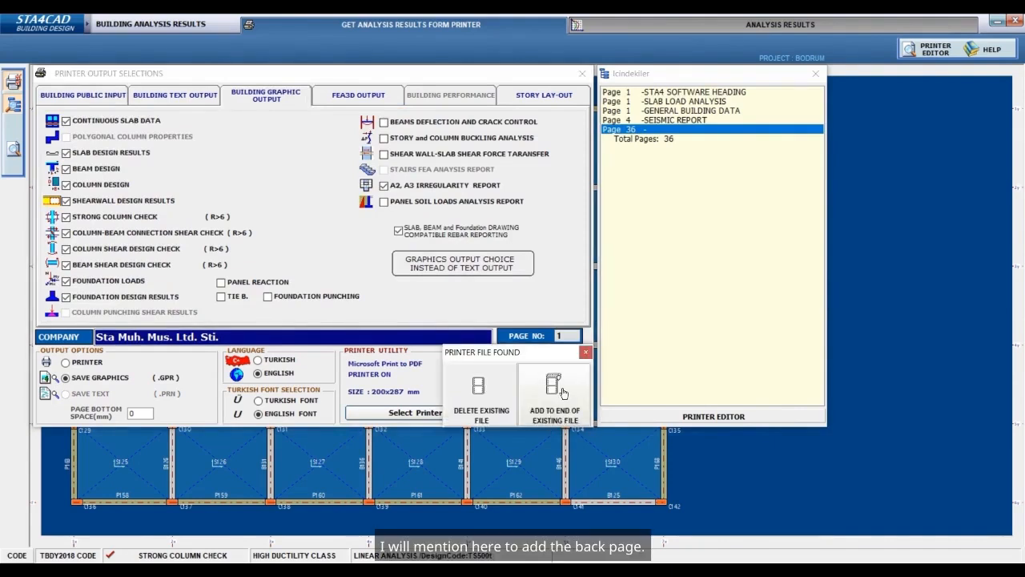
pyautogui.click(555, 387)
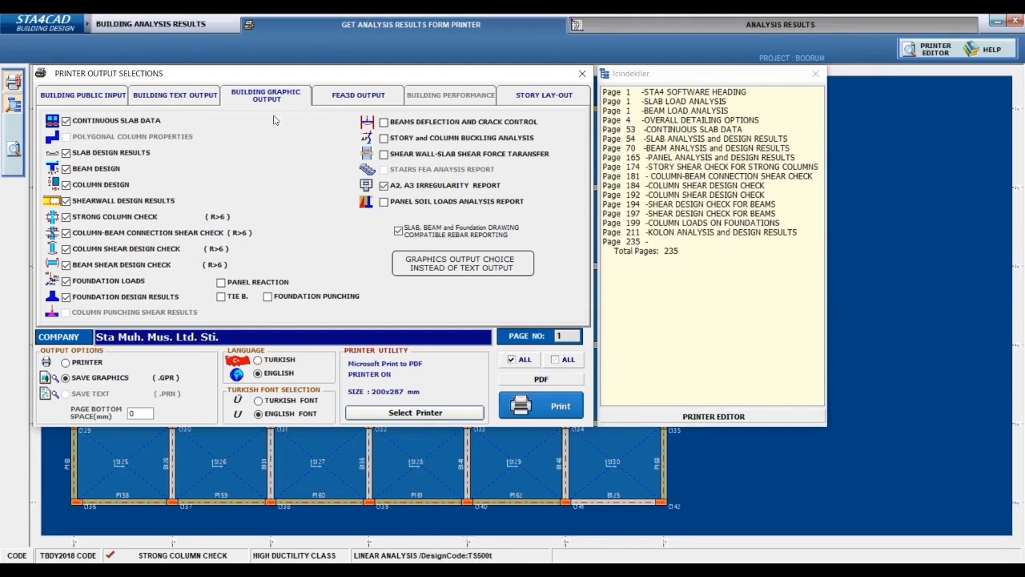
# Step: Try deleting the existing printer file from the graphic output, and repeat the deletion from the public input with all its sections deselected
pyautogui.click(538, 406)
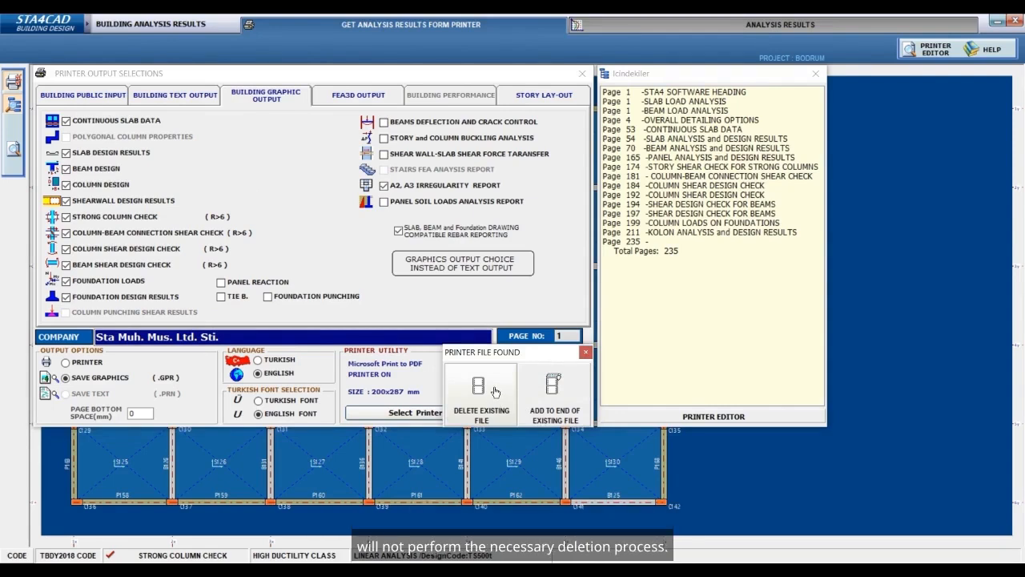
pyautogui.click(495, 392)
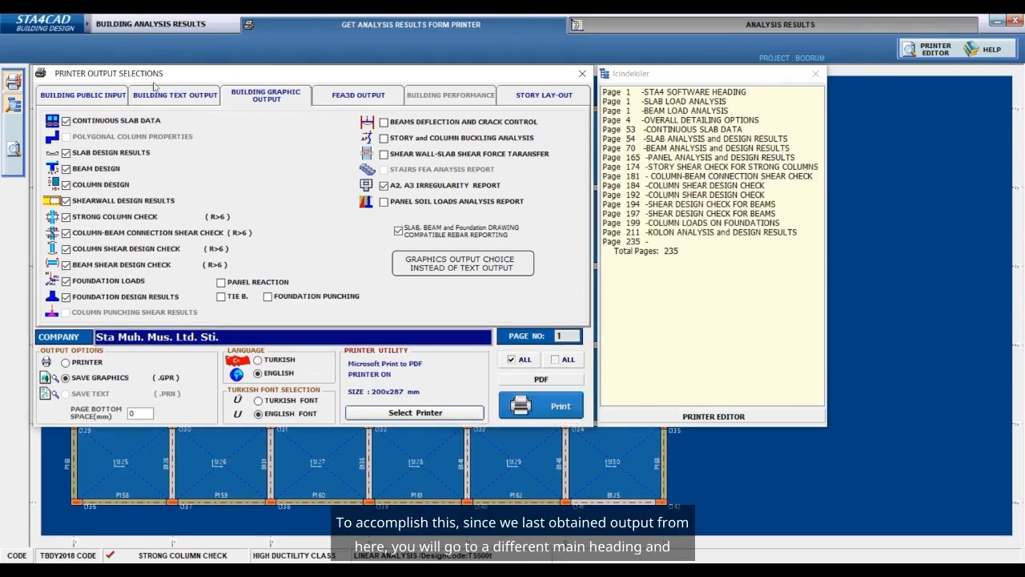
pyautogui.click(95, 98)
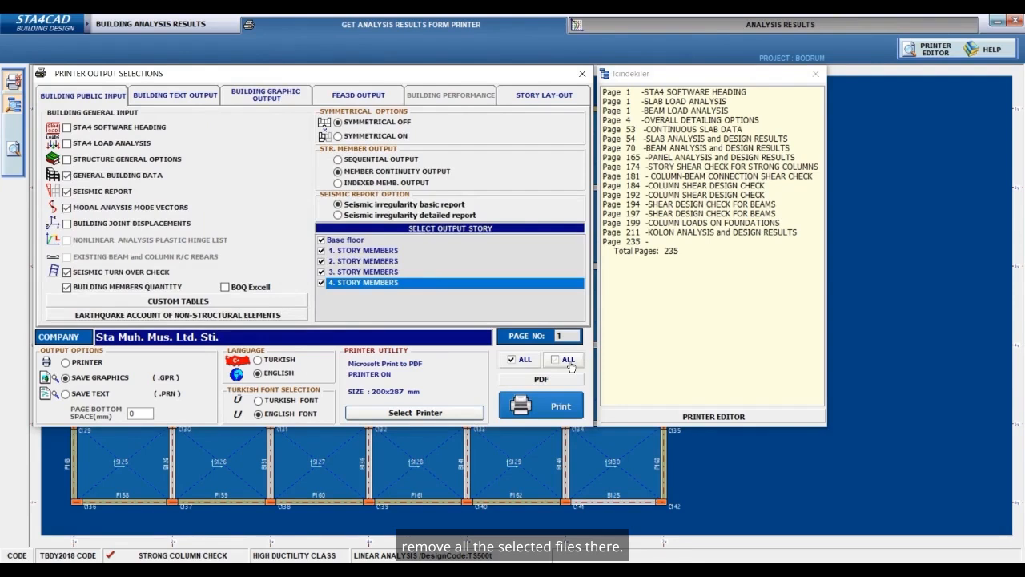
pyautogui.click(551, 409)
pyautogui.click(478, 409)
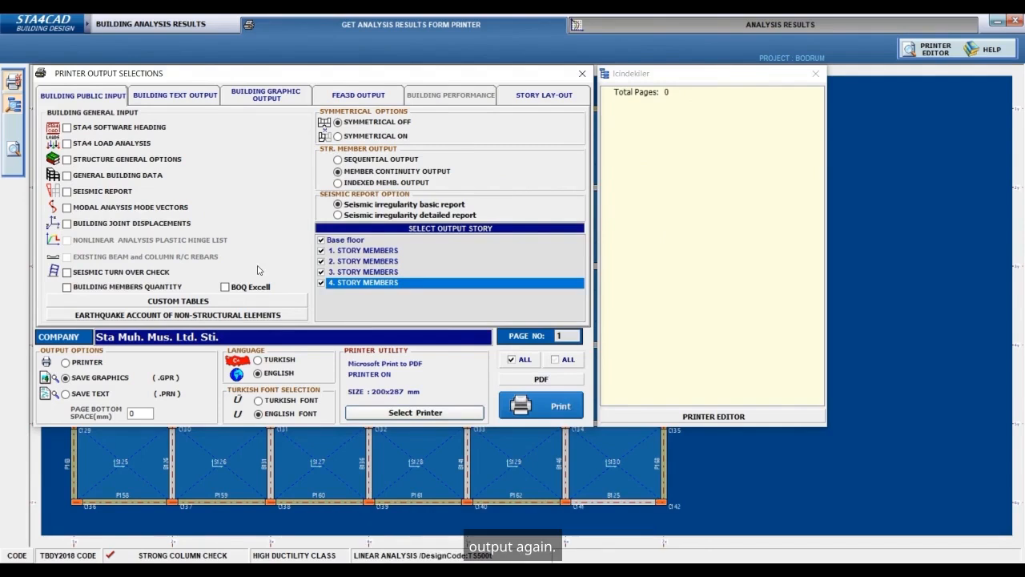
# Step: Deselect all building graphic output sections, select them all again, and return to the building public input
pyautogui.click(287, 103)
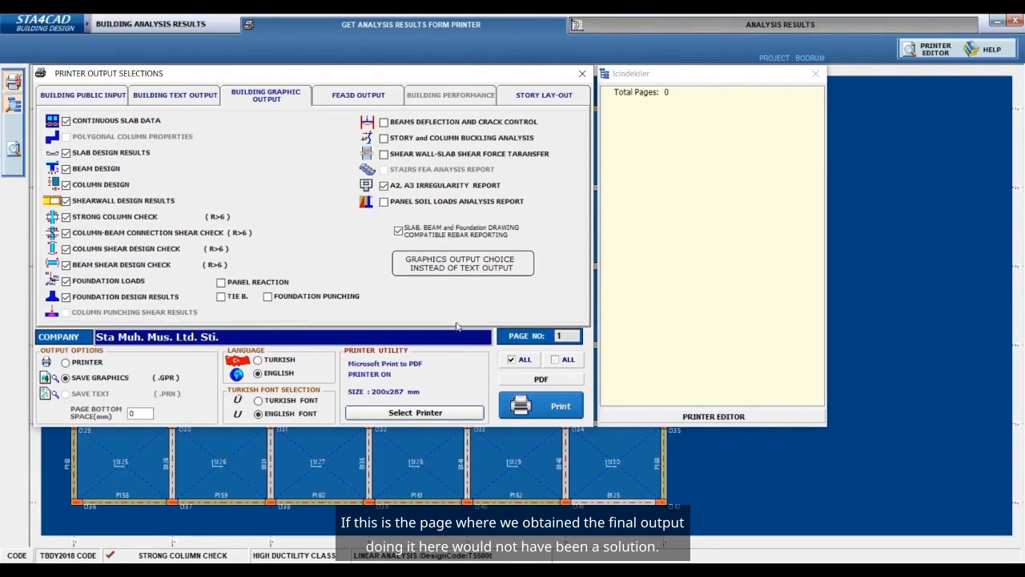
pyautogui.click(565, 362)
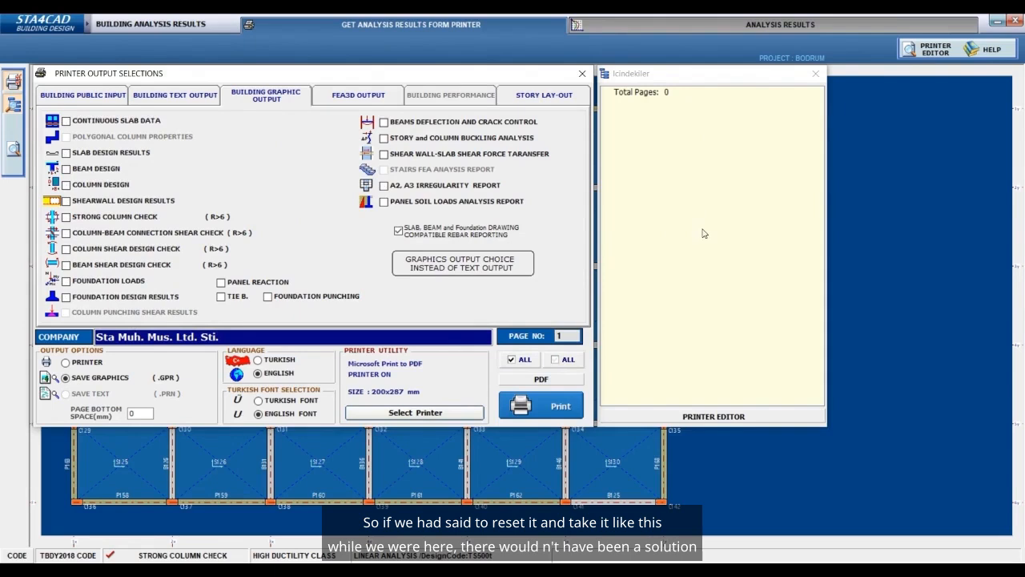
pyautogui.click(516, 361)
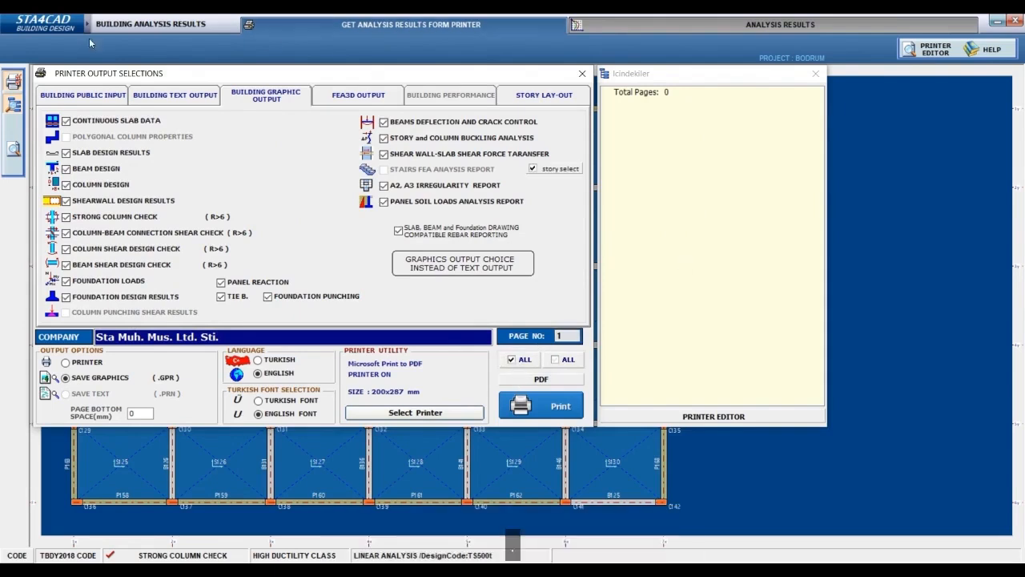
pyautogui.click(88, 98)
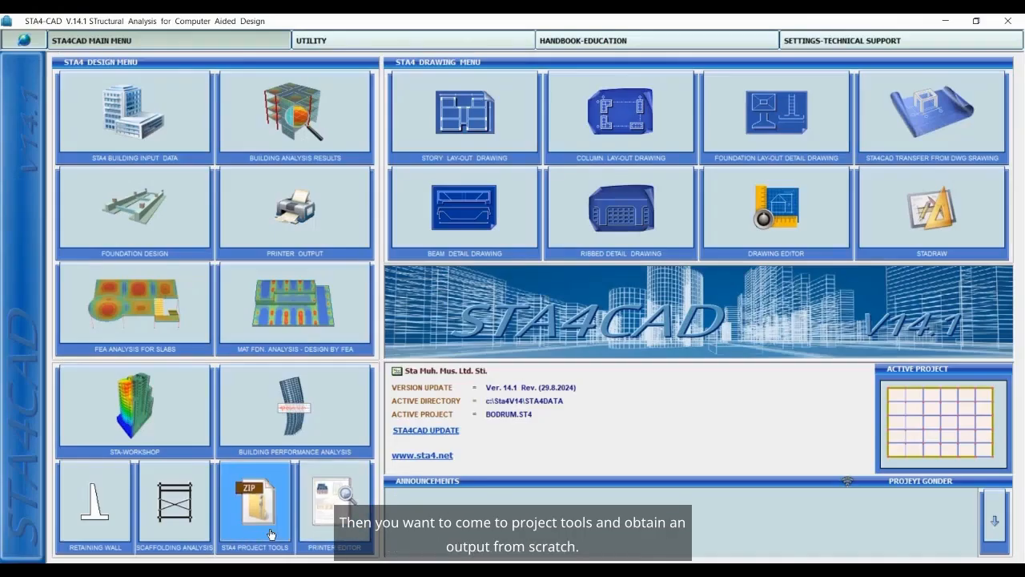
# Step: Delete the graphics printer results file BODRUM.GPR from the BODRUM project files with the project tools, and close them
pyautogui.click(271, 534)
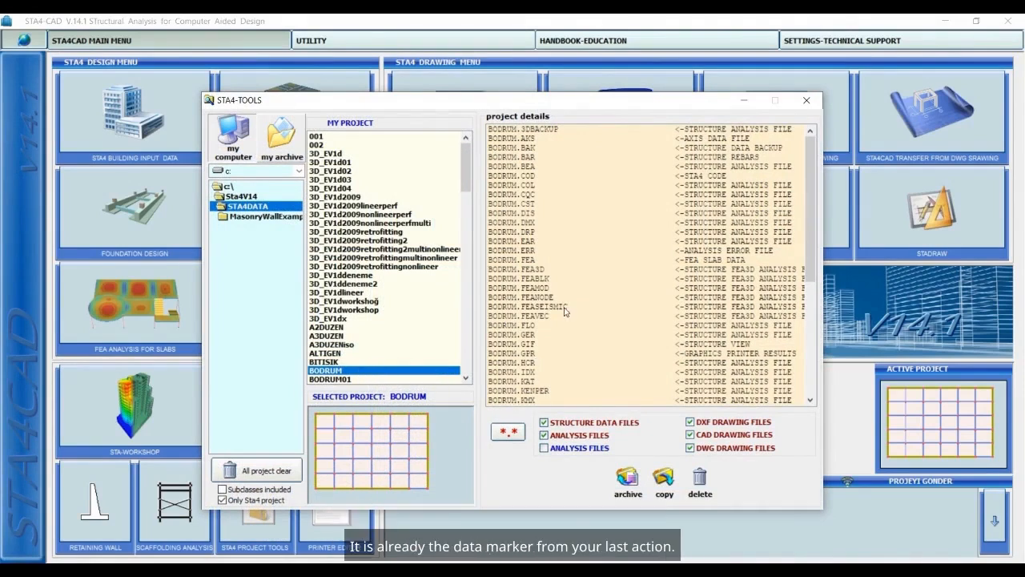
pyautogui.click(539, 353)
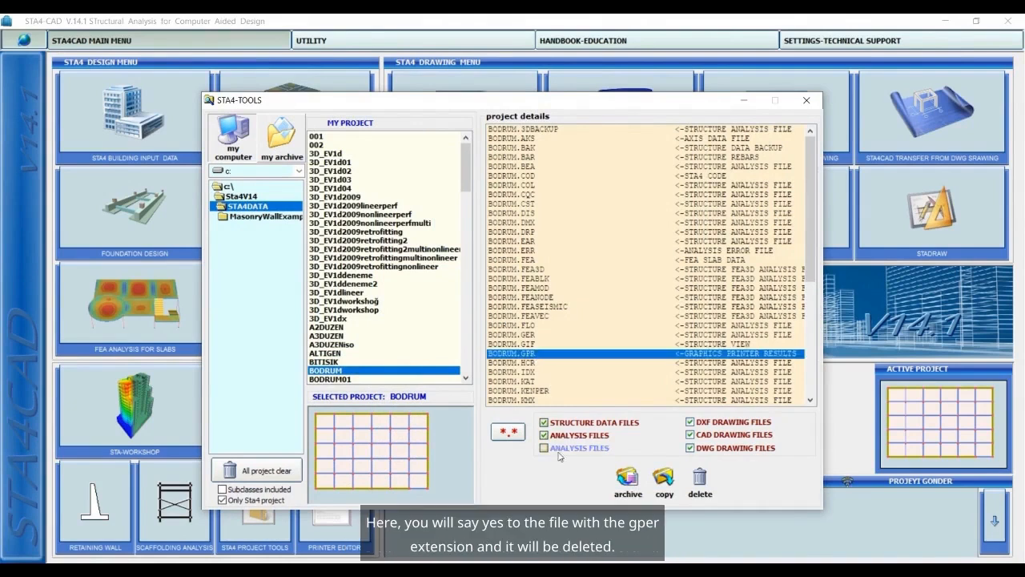
pyautogui.click(700, 481)
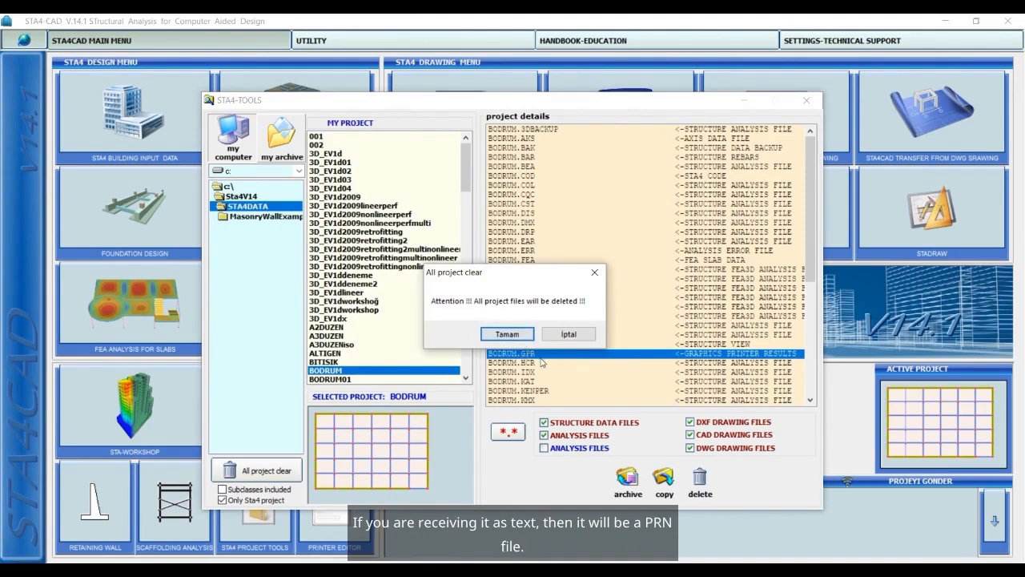
pyautogui.click(507, 334)
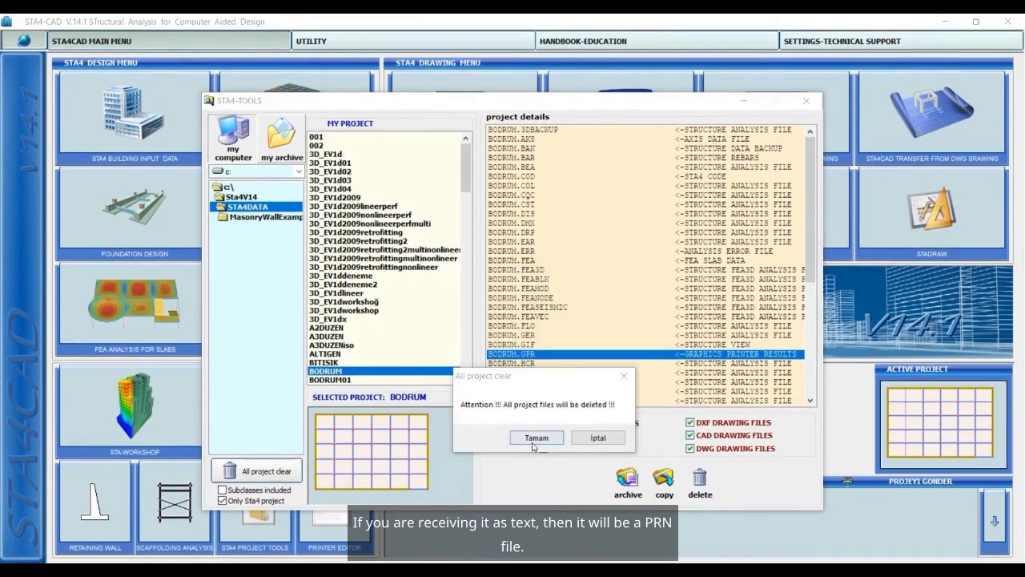
pyautogui.click(535, 438)
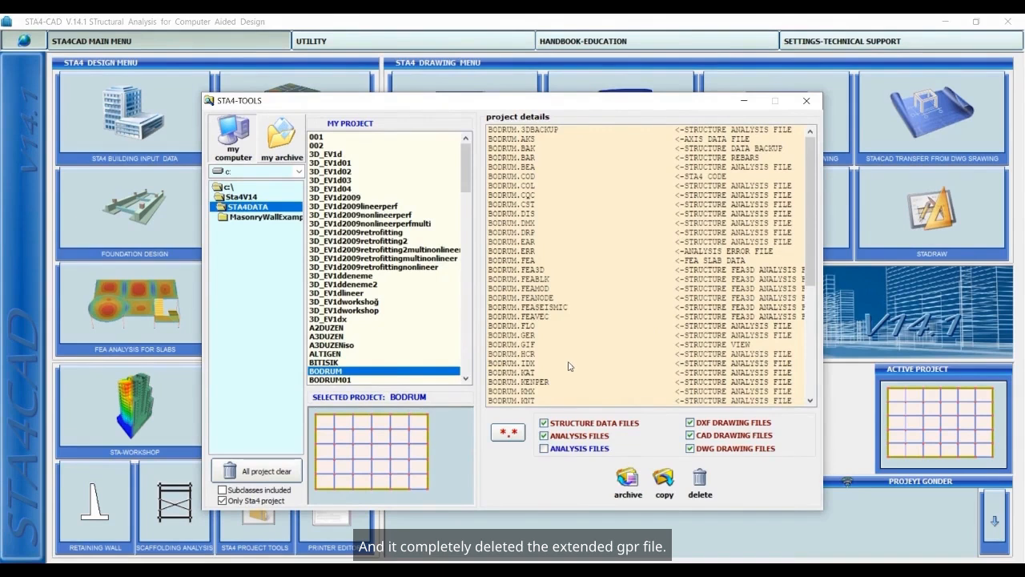
pyautogui.click(810, 106)
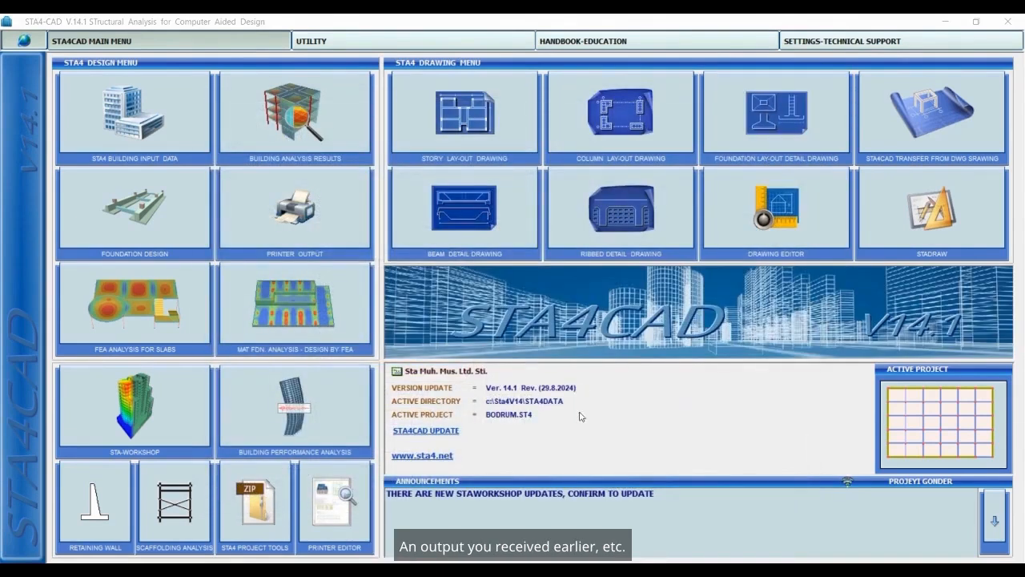
# Step: Return to the STA4 analysis results and reopen the printer output selections
pyautogui.click(593, 494)
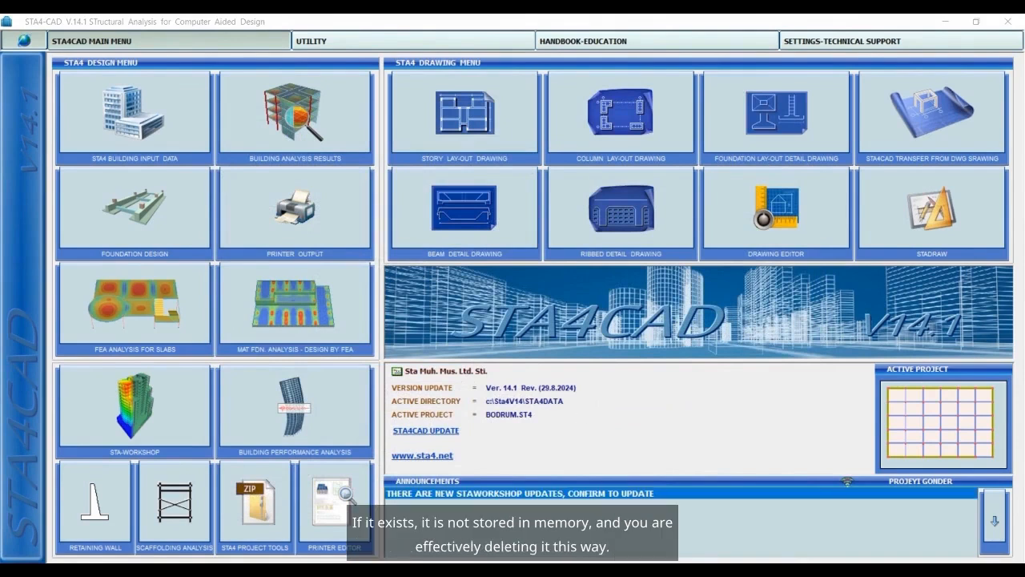
pyautogui.moveTo(573, 571)
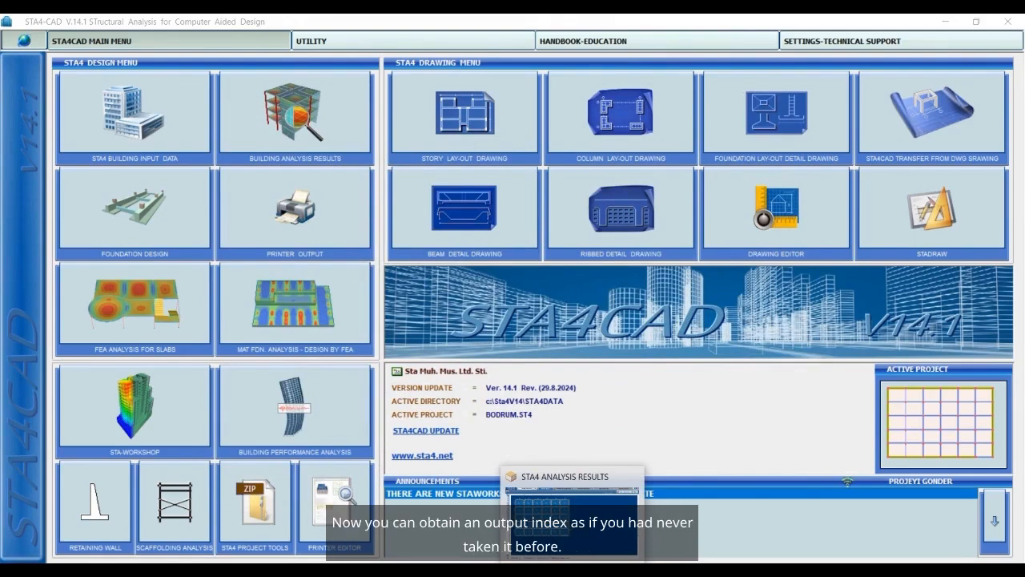
pyautogui.click(572, 570)
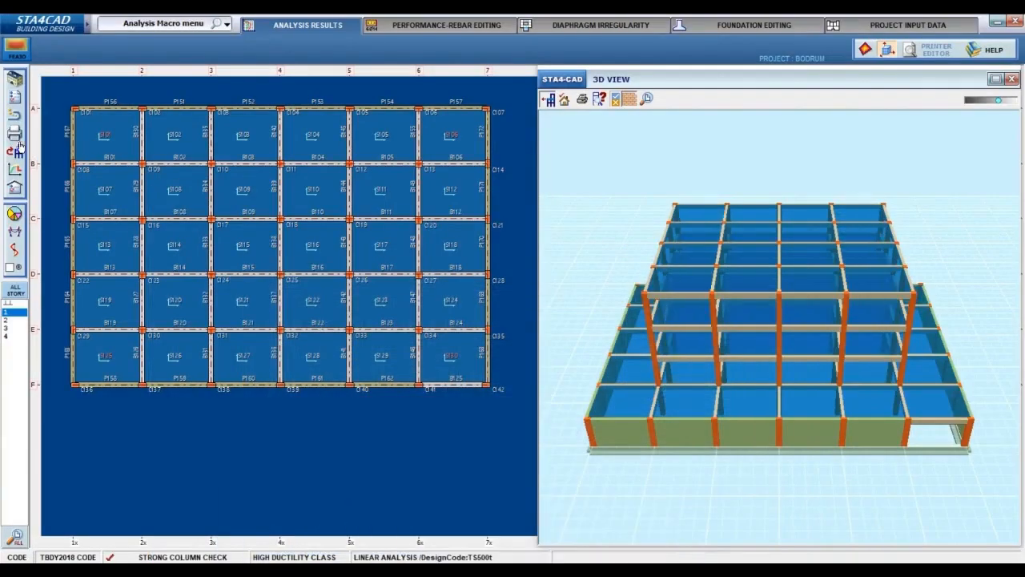
pyautogui.click(18, 137)
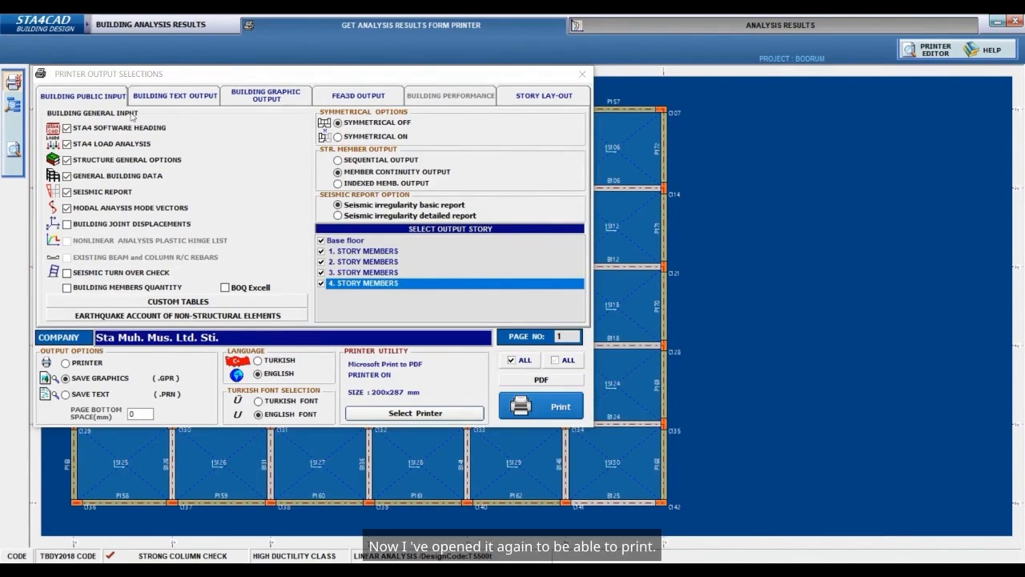
# Step: Exclude software heading, load analysis and structure general options, include seismic turn over check and building members quantity, and print the public input
pyautogui.click(125, 128)
pyautogui.click(125, 143)
pyautogui.click(126, 160)
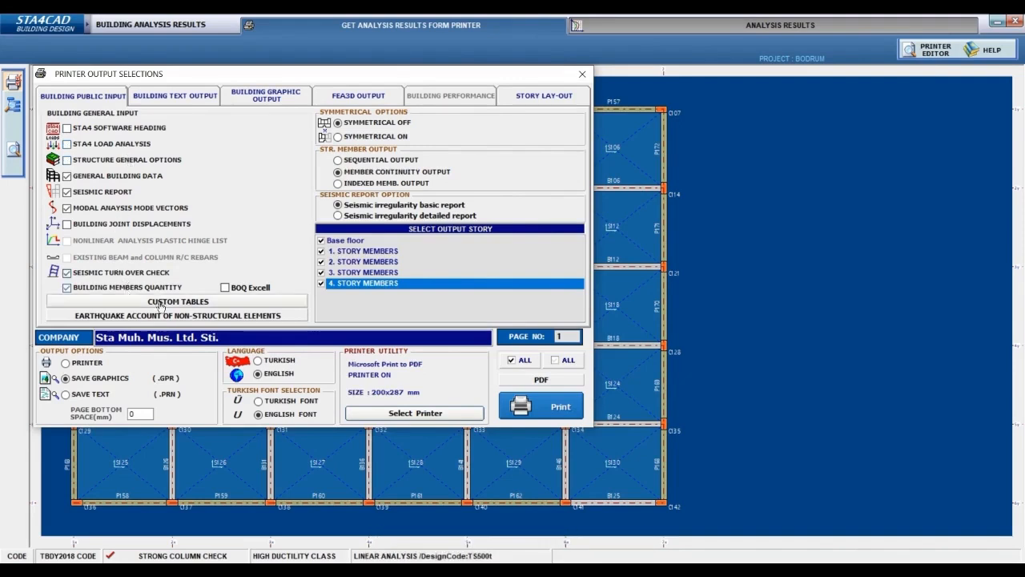
pyautogui.click(154, 303)
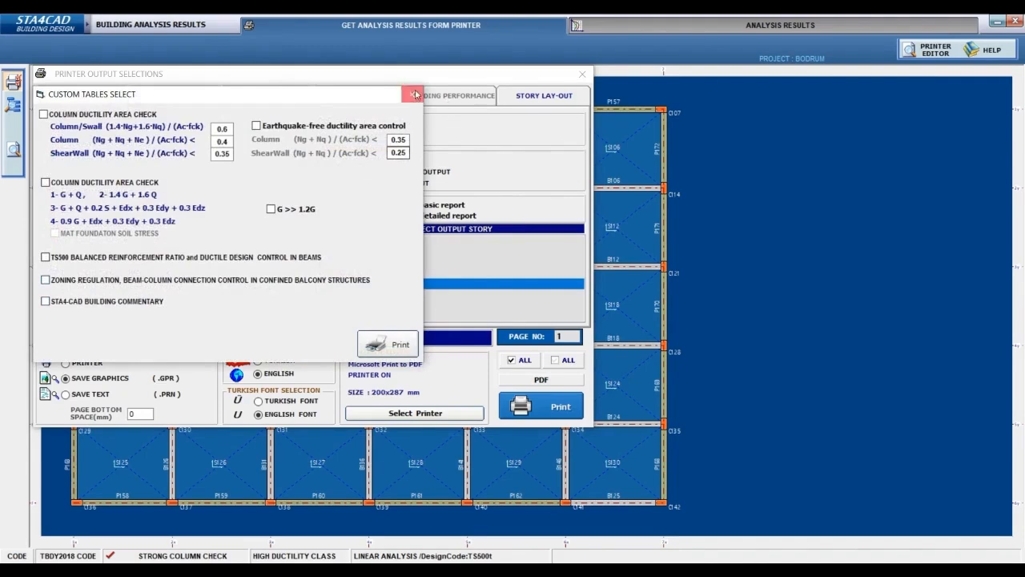
pyautogui.click(411, 95)
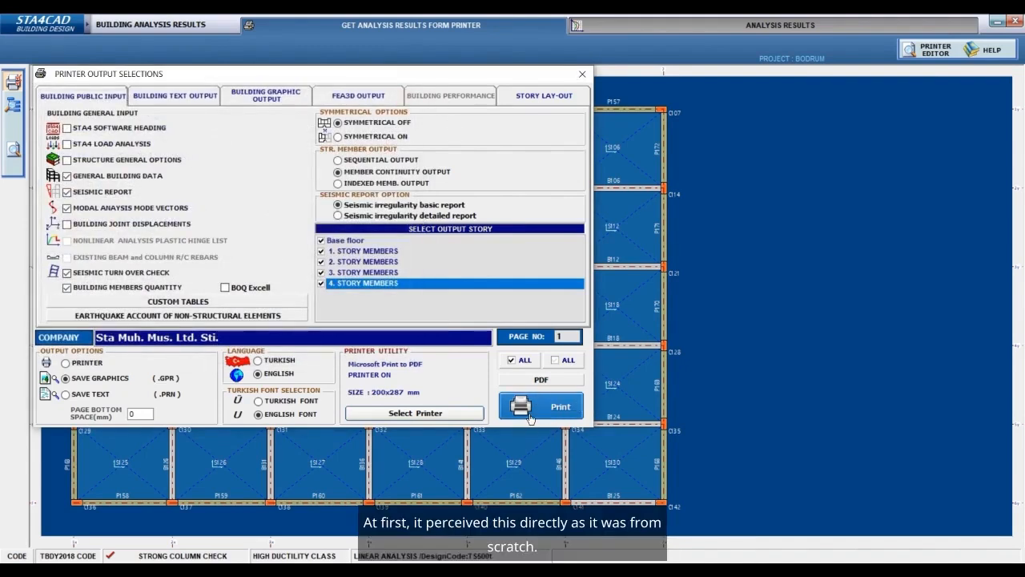
# Step: Print the custom tables for the load-combination column ductility area check, zoning regulation and STA4-CAD building commentary, appending them to the existing file
pyautogui.click(115, 303)
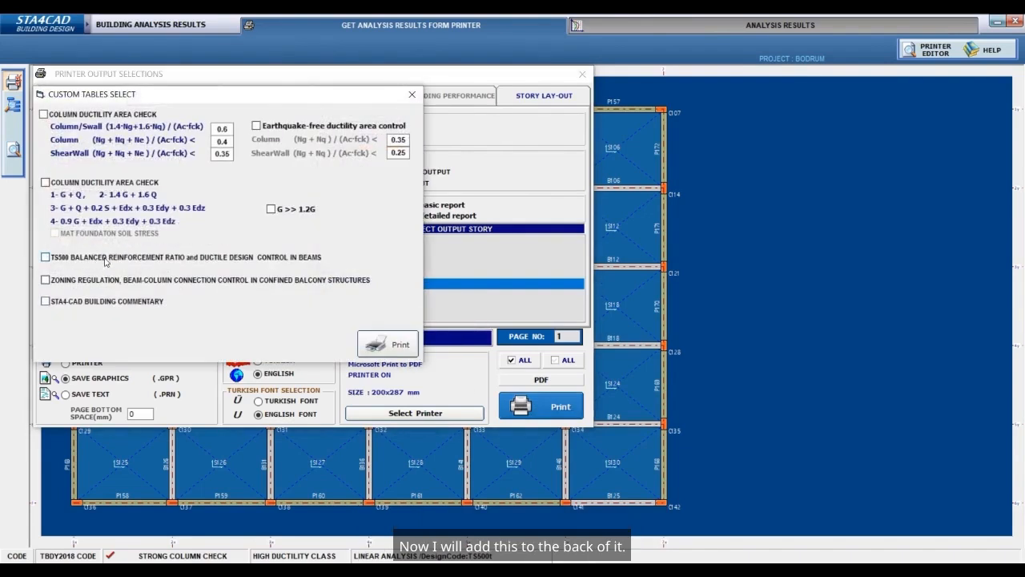
pyautogui.click(113, 280)
pyautogui.click(153, 304)
pyautogui.click(138, 183)
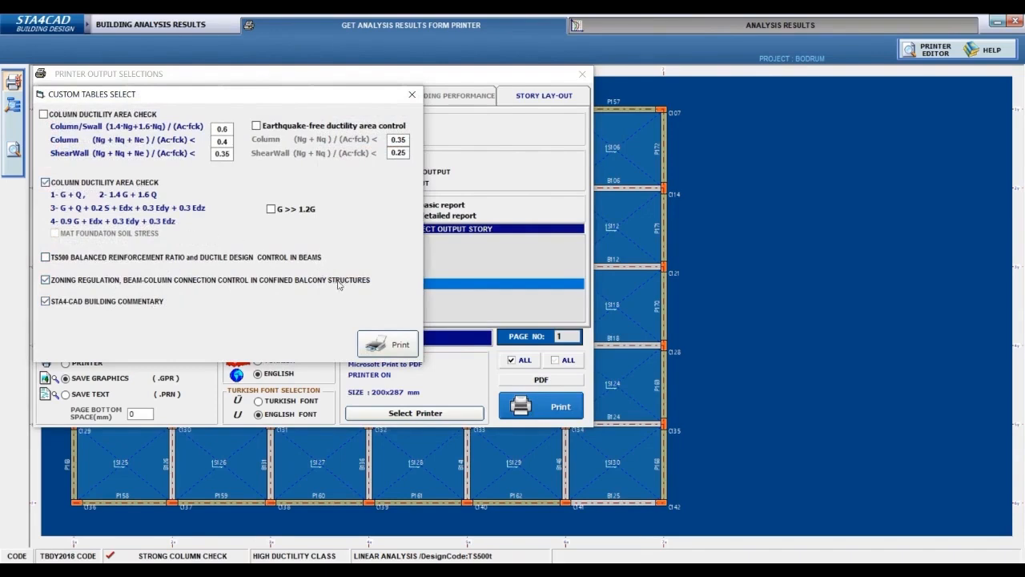
pyautogui.click(392, 346)
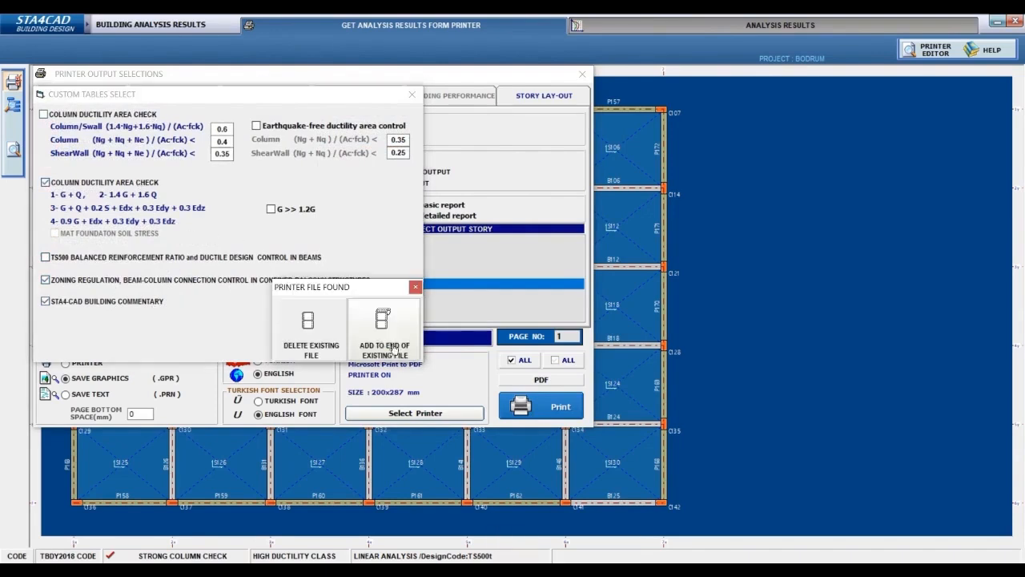
pyautogui.click(381, 341)
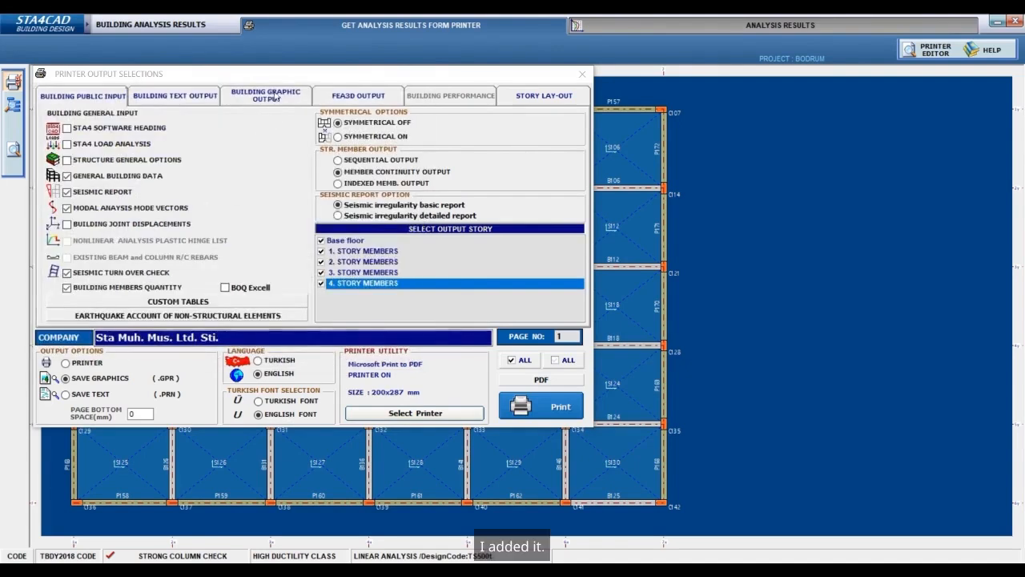
# Step: Include the A2, A3 irregularity report in the building graphic output and print it to the end of the existing file
pyautogui.click(383, 186)
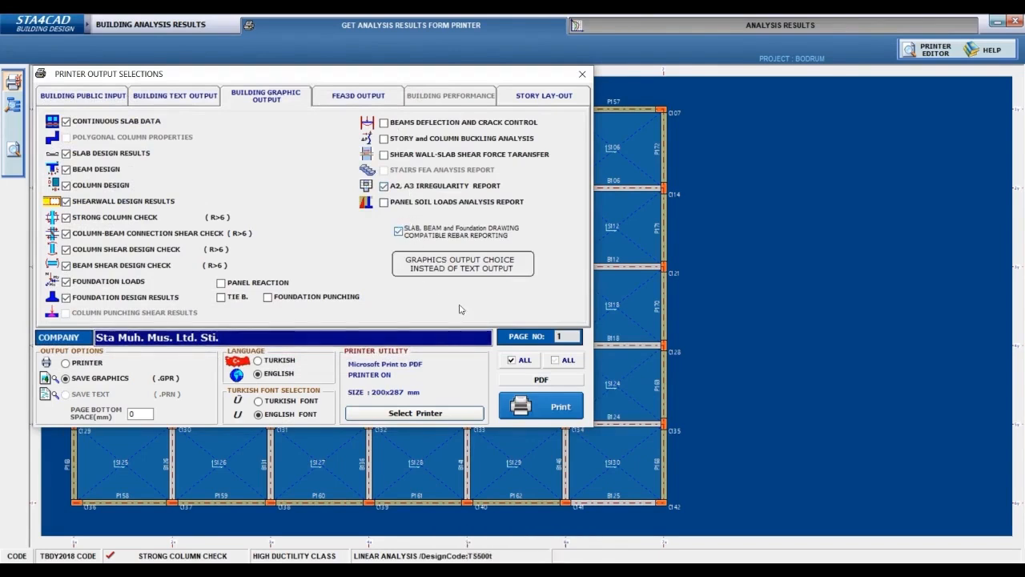
pyautogui.click(557, 406)
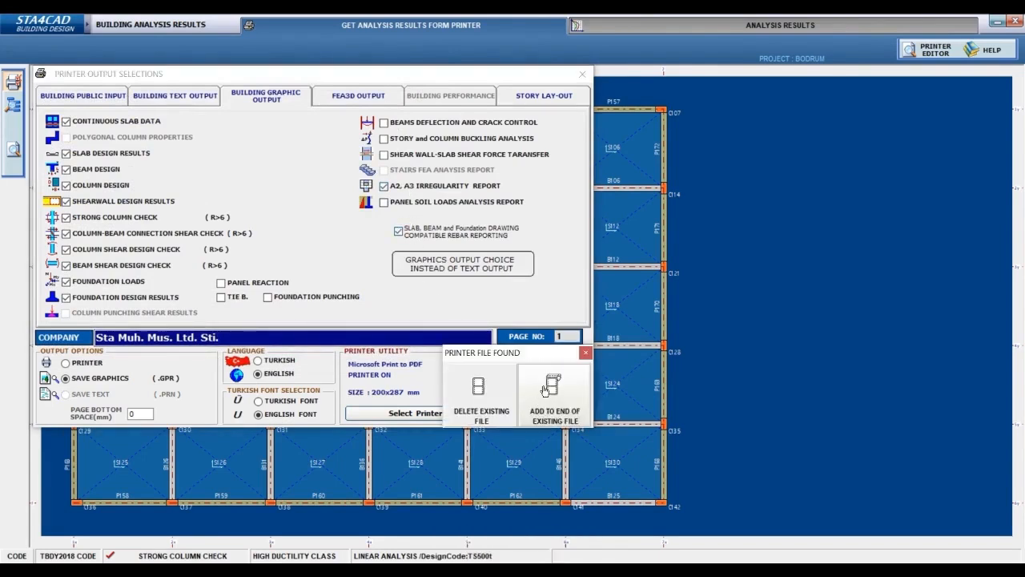
pyautogui.click(552, 390)
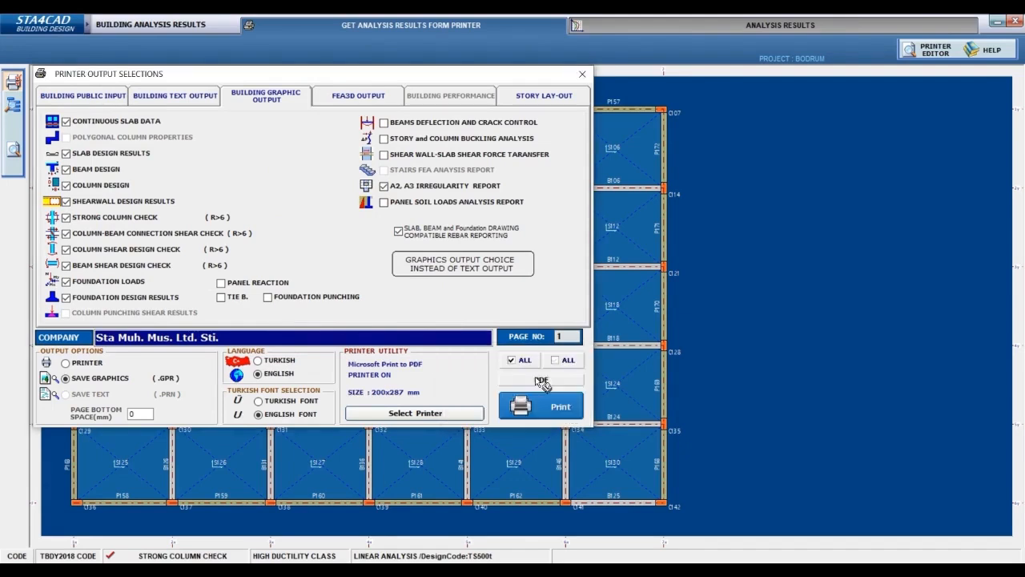
# Step: Select the foundation and story 1 to 4 lay-outs with the building 3D view, and append their printout to the existing file
pyautogui.click(382, 97)
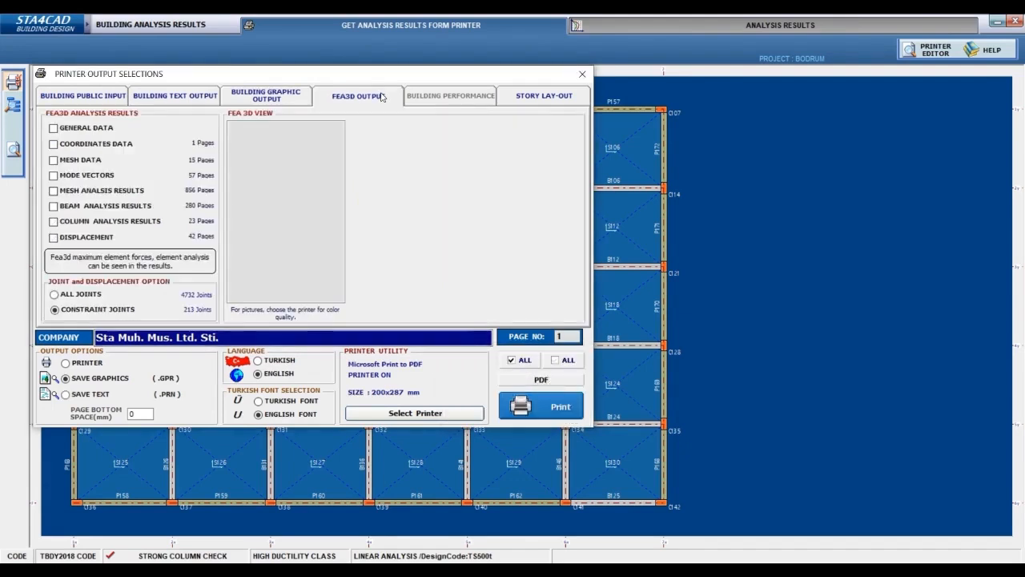
pyautogui.click(529, 98)
pyautogui.click(49, 176)
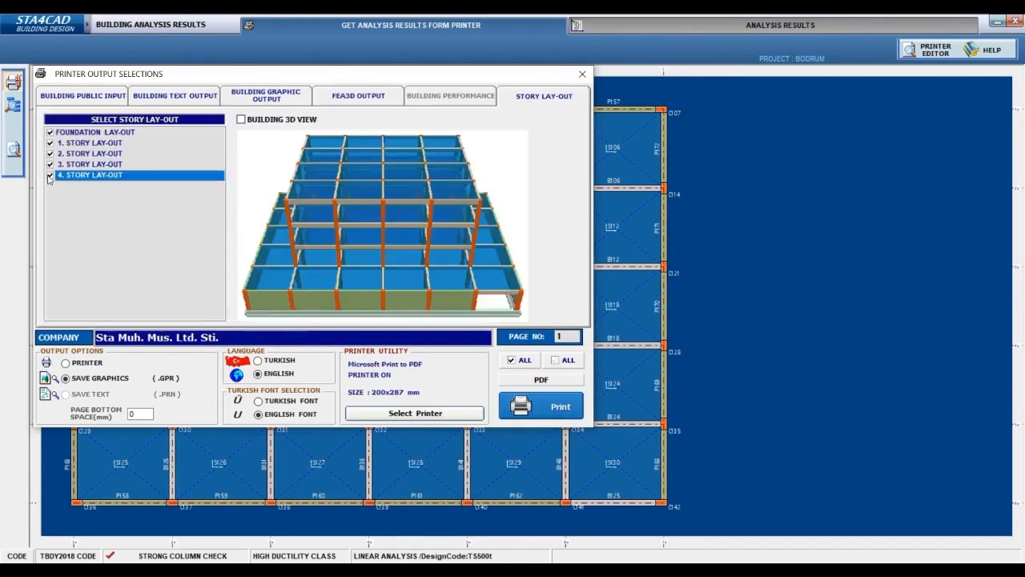
pyautogui.click(241, 119)
pyautogui.click(561, 406)
pyautogui.click(558, 405)
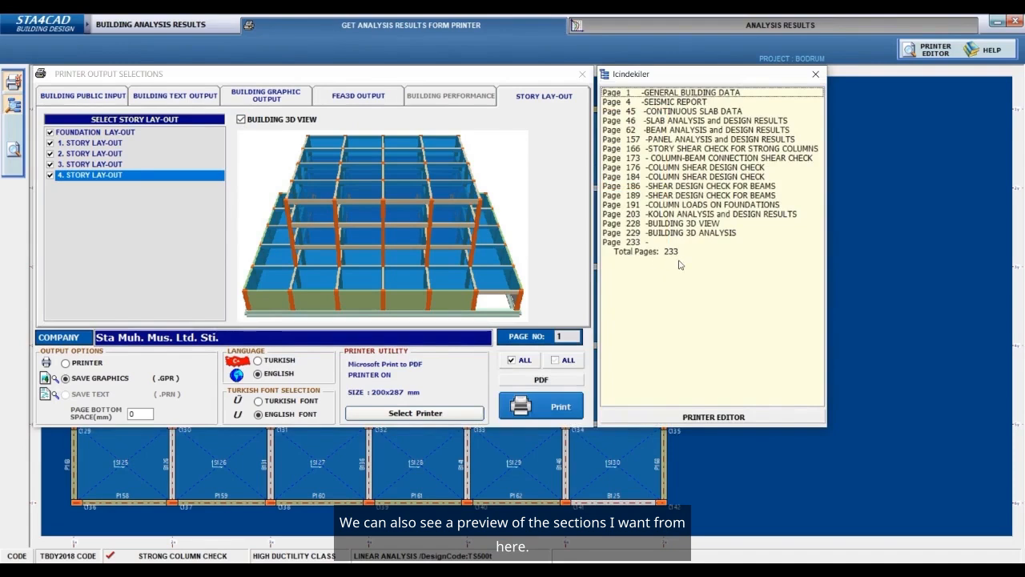
# Step: Open the report in the printer editor and examine the page code, header, firm title and certificate on its first pages
pyautogui.click(11, 153)
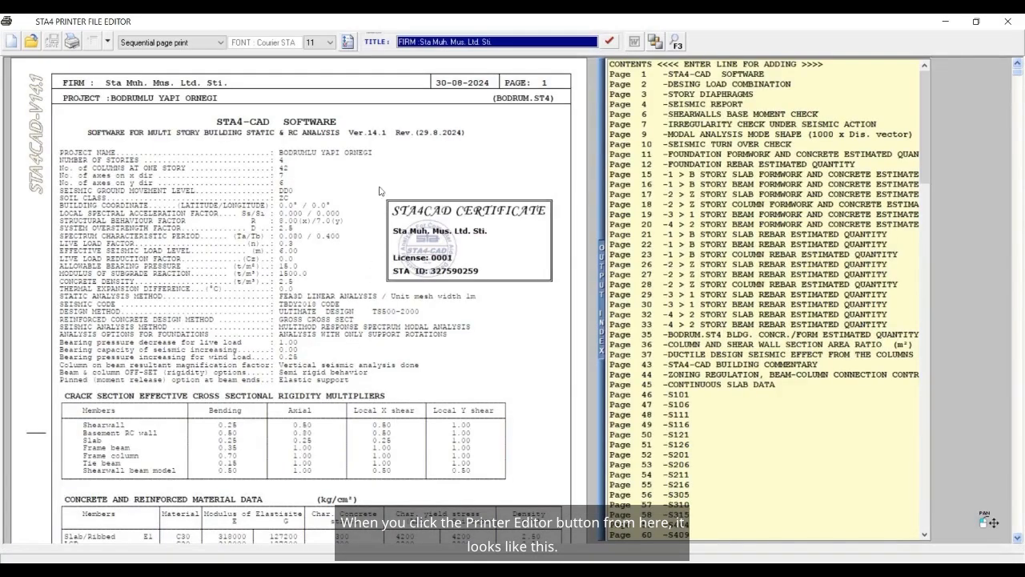
pyautogui.scroll(-5, 349, 346)
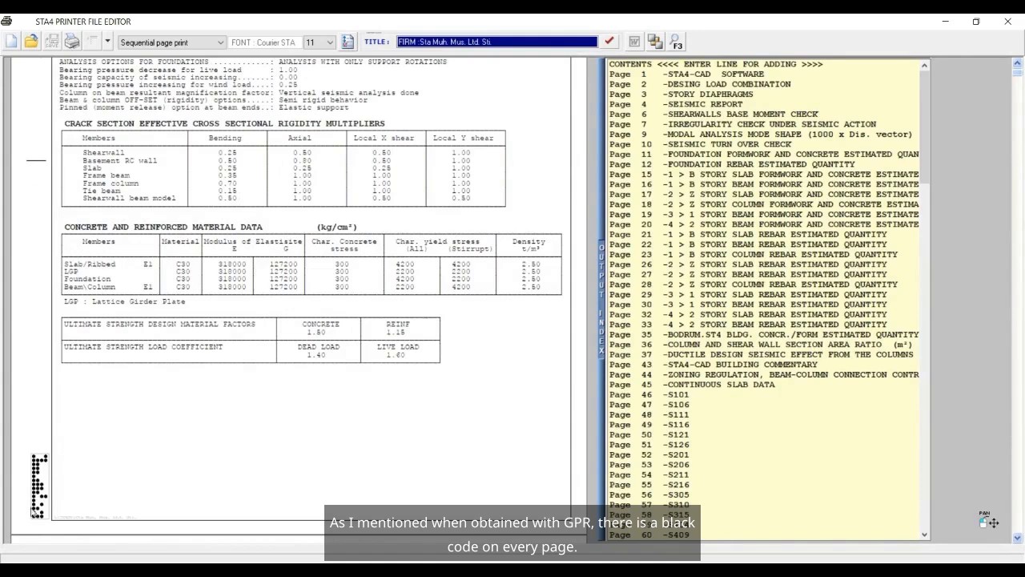
pyautogui.scroll(-5, 55, 148)
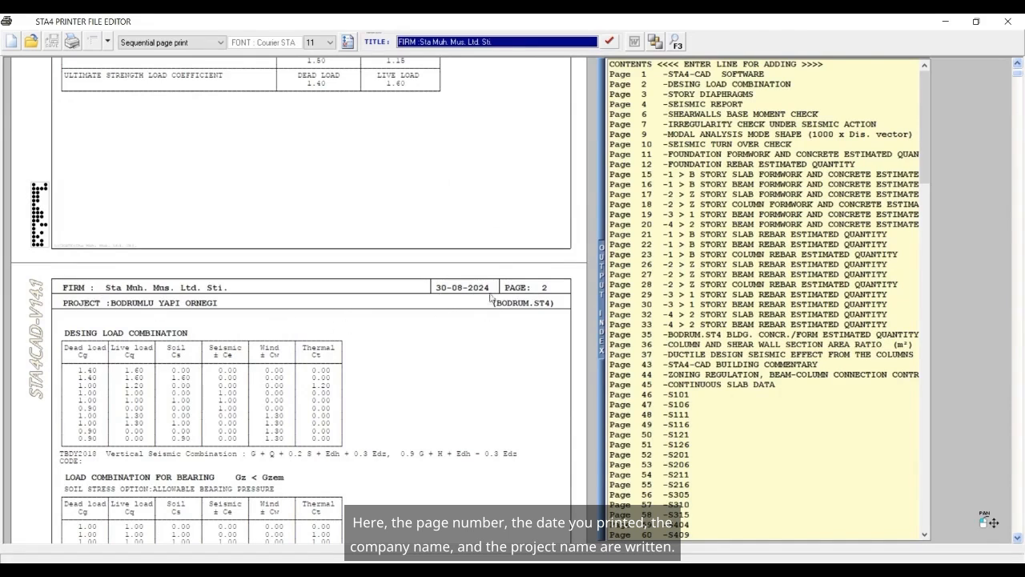
pyautogui.scroll(8, 479, 264)
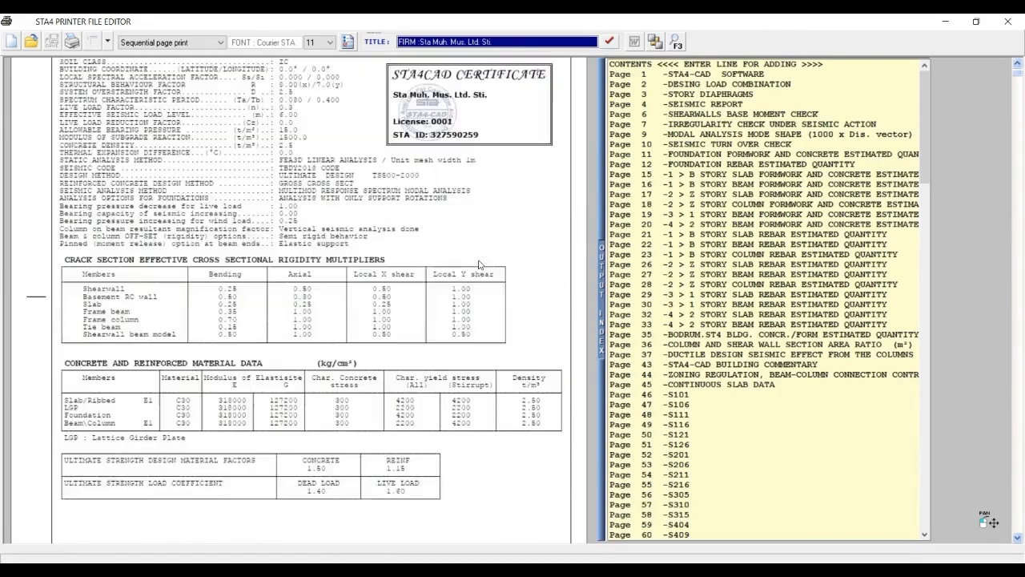
pyautogui.click(513, 41)
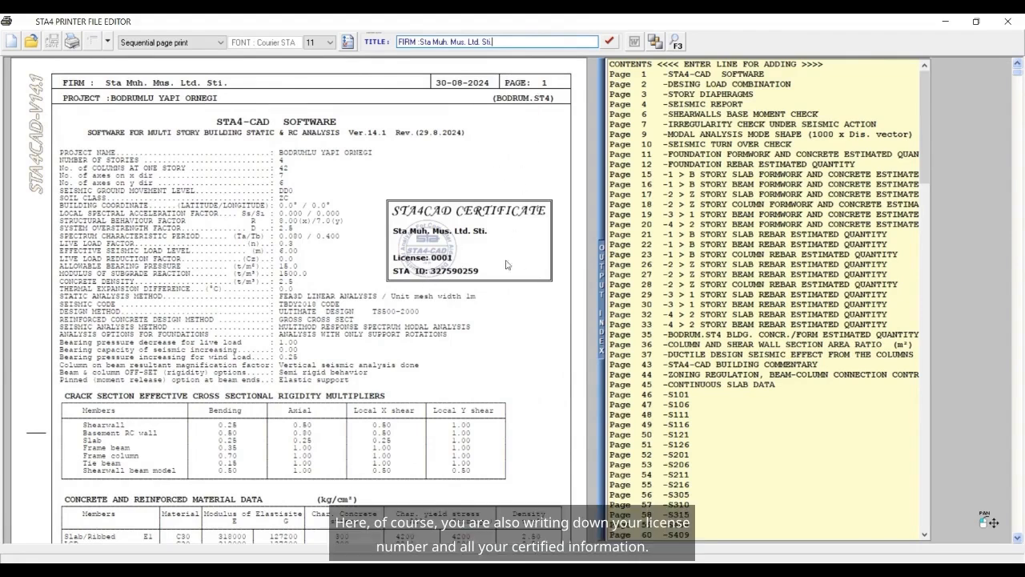
pyautogui.scroll(-5, 469, 264)
pyautogui.scroll(5, 472, 263)
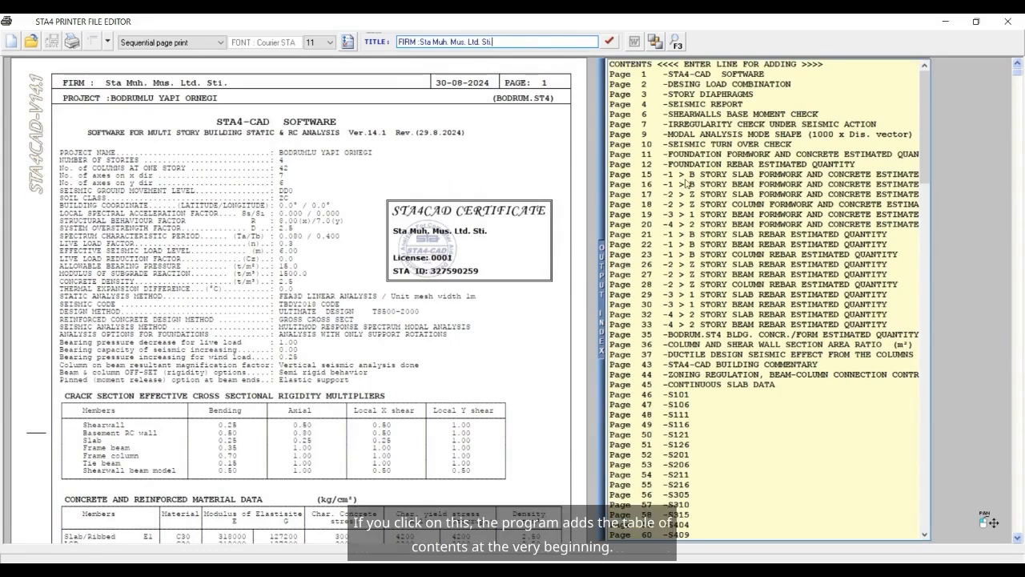
# Step: Add the table of contents to the beginning of the report and check its pages
pyautogui.click(709, 65)
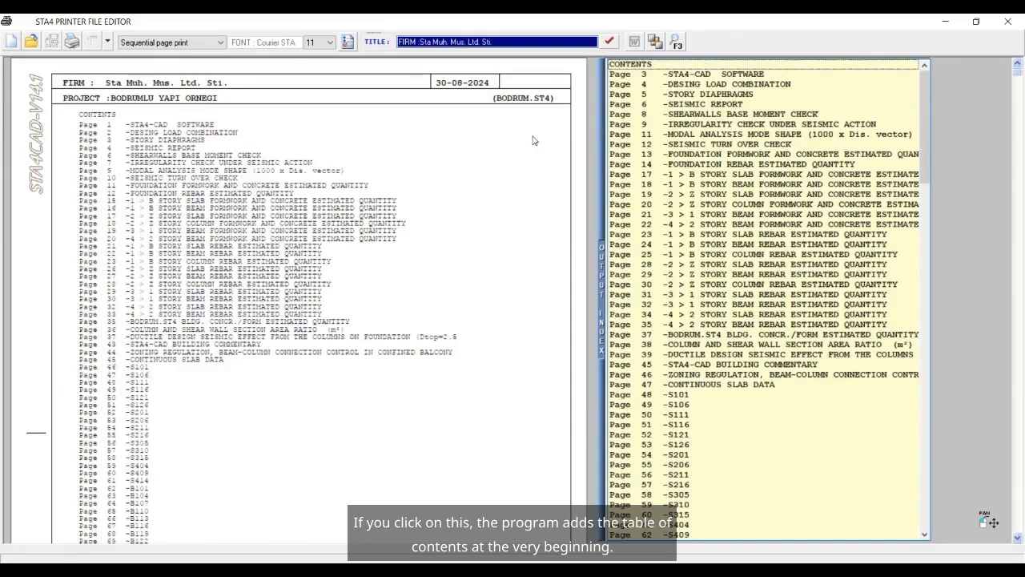
pyautogui.scroll(-10, 213, 251)
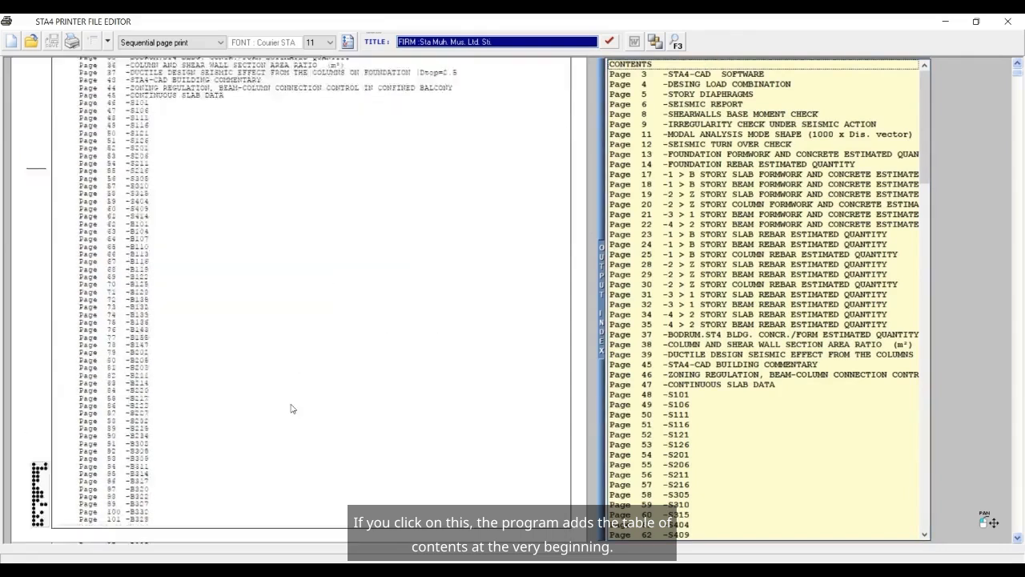
pyautogui.scroll(-15, 292, 408)
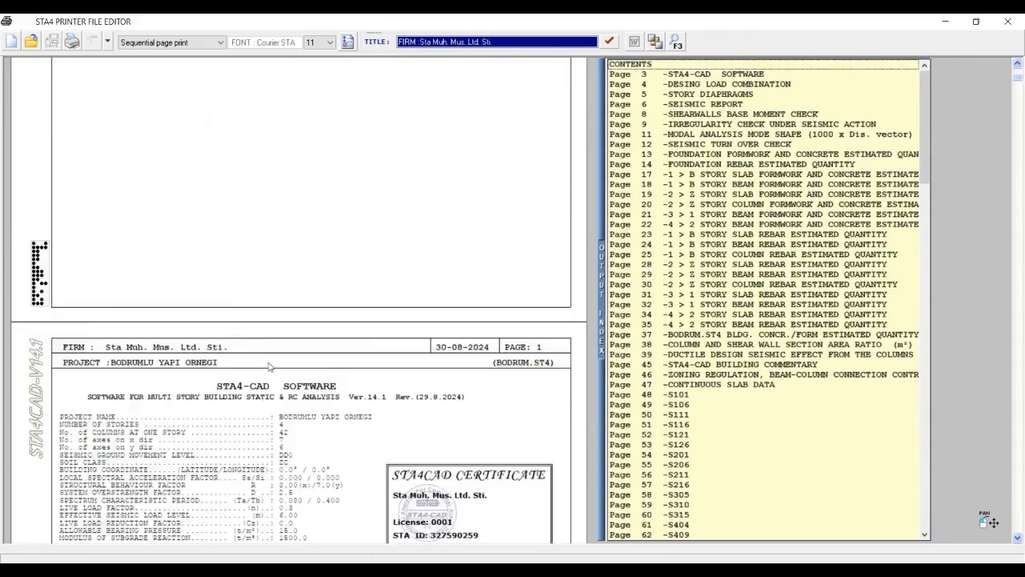
pyautogui.scroll(3, 249, 267)
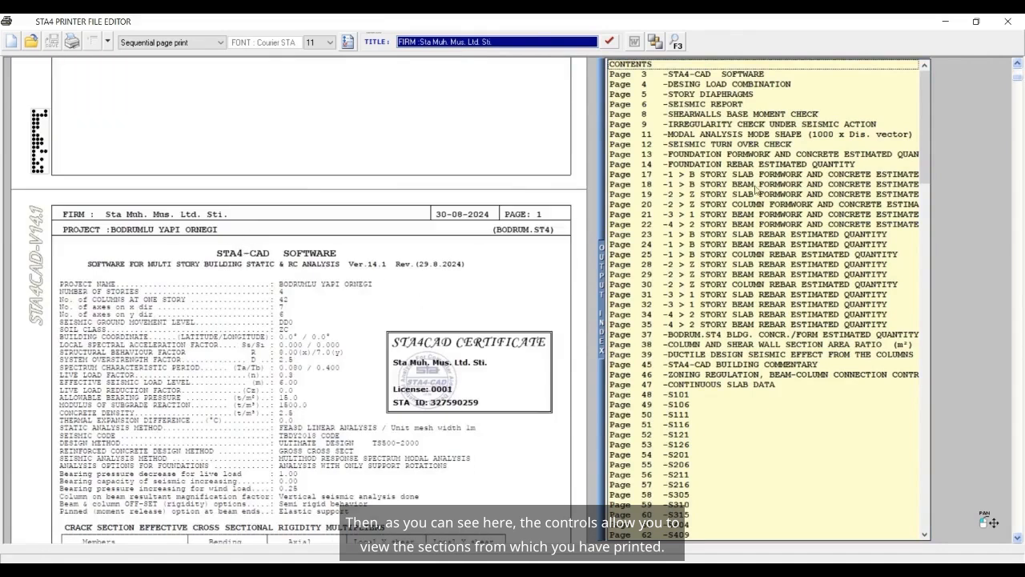
# Step: Examine the story formwork, concrete and rebar estimated quantity pages and the BODRUM.ST4 building quantity page through the contents index
pyautogui.click(709, 176)
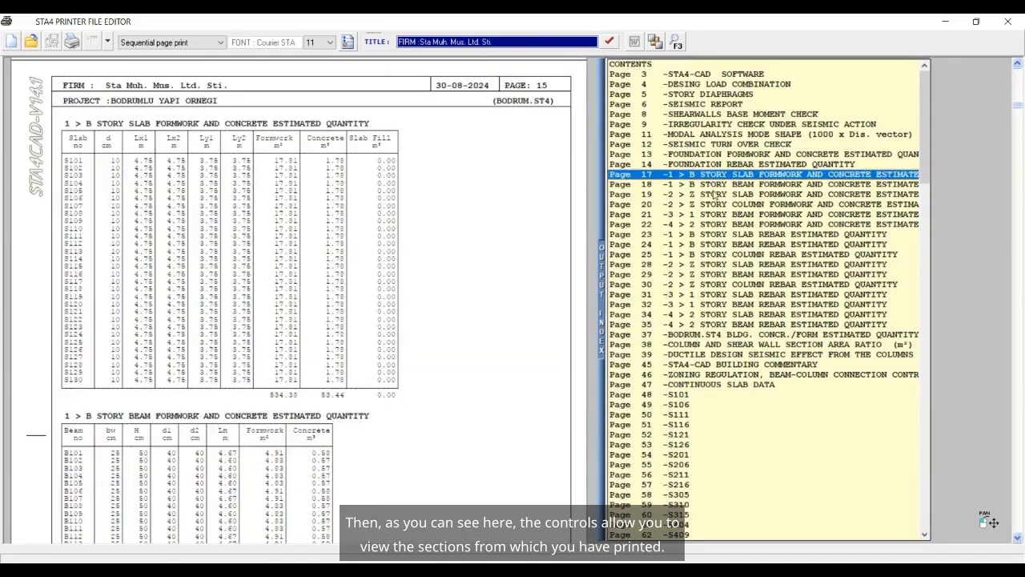
pyautogui.click(717, 215)
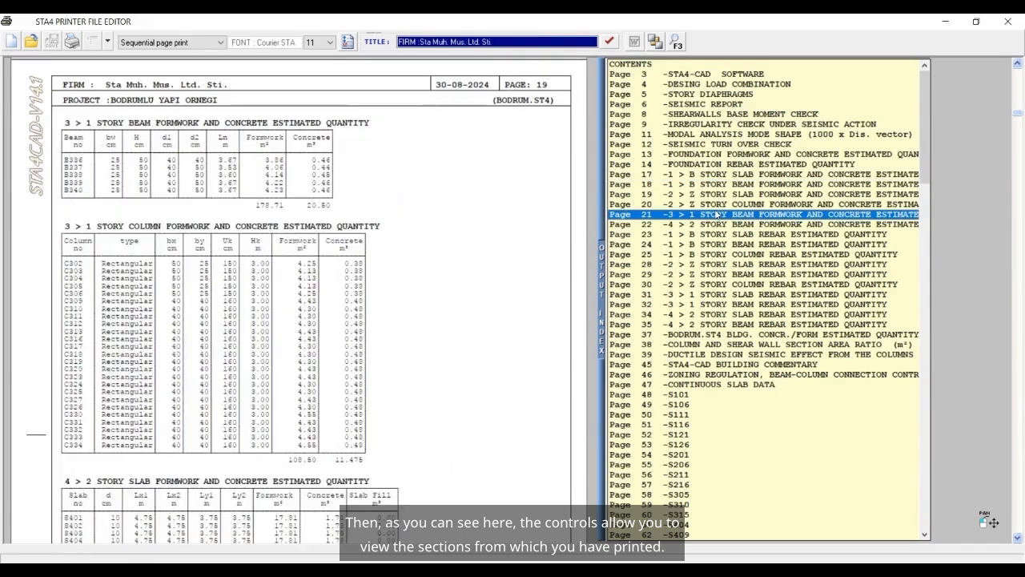
pyautogui.click(727, 245)
pyautogui.click(726, 336)
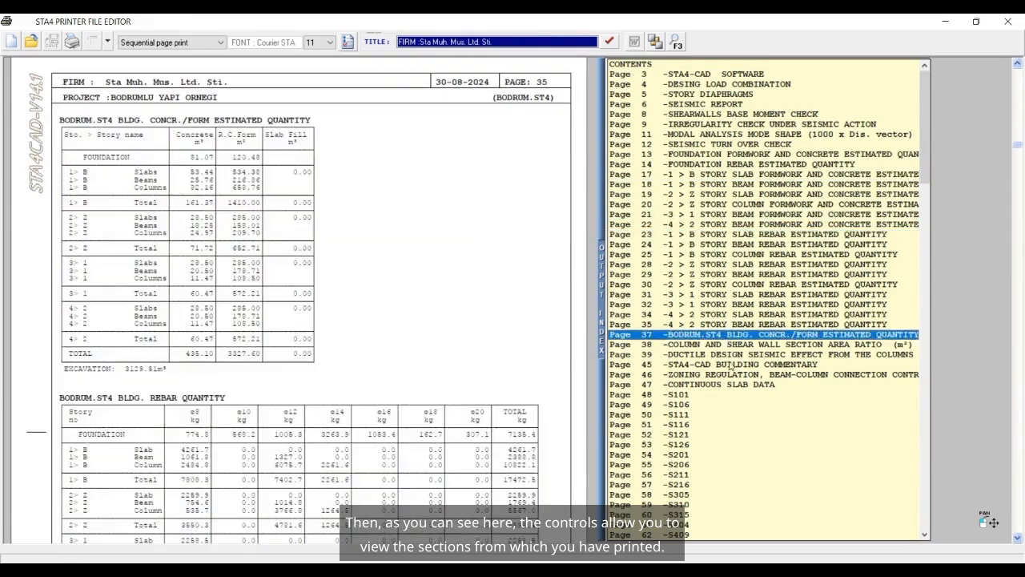
# Step: Examine the C211 column, beam shear and torsion control, and continuous footing pages through the index, and return to the index's start
pyautogui.scroll(-10, 736, 400)
pyautogui.scroll(-18, 736, 404)
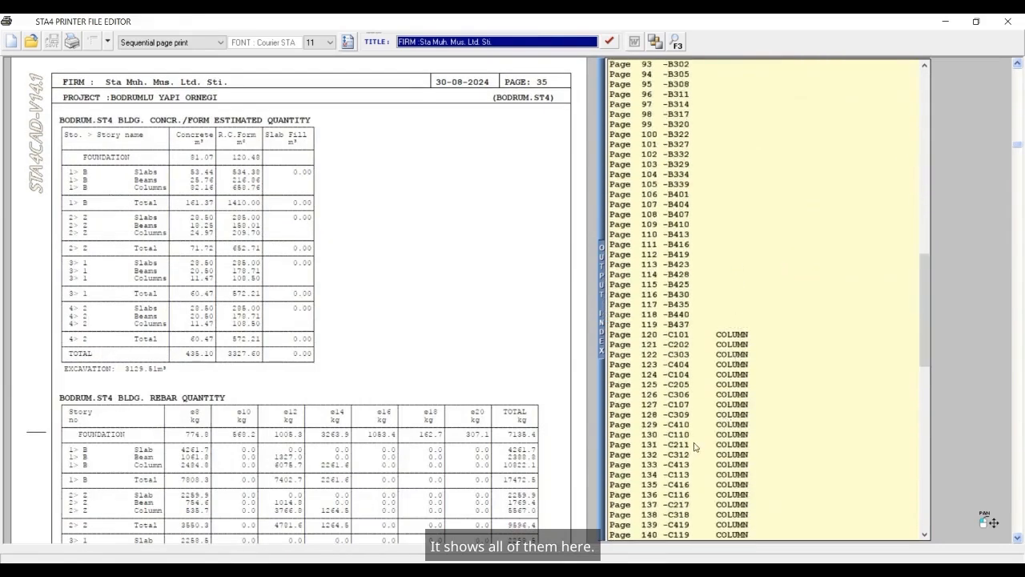
pyautogui.click(697, 445)
pyautogui.scroll(-6, 695, 449)
pyautogui.scroll(-9, 695, 448)
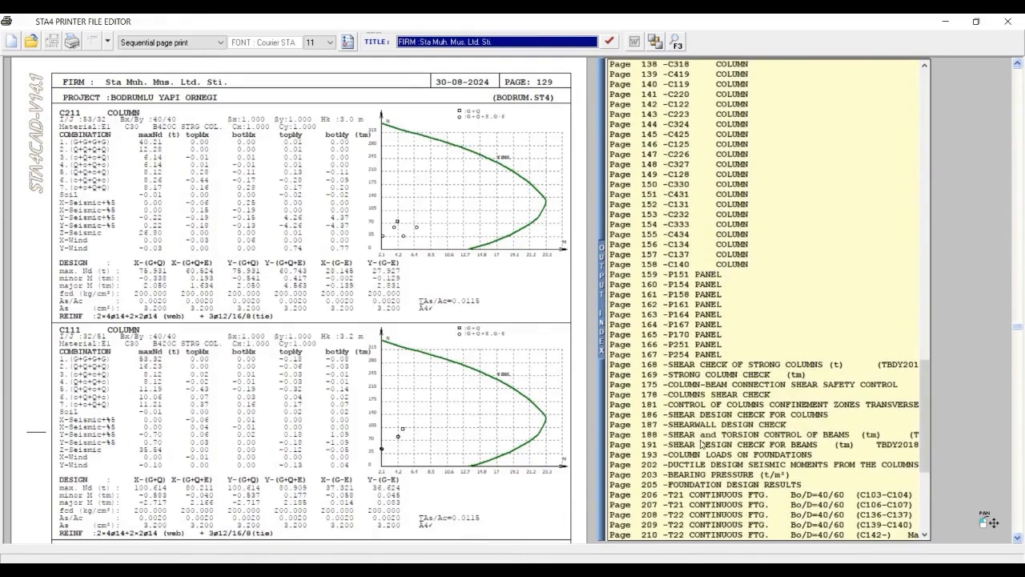
pyautogui.click(711, 435)
pyautogui.scroll(-5, 771, 465)
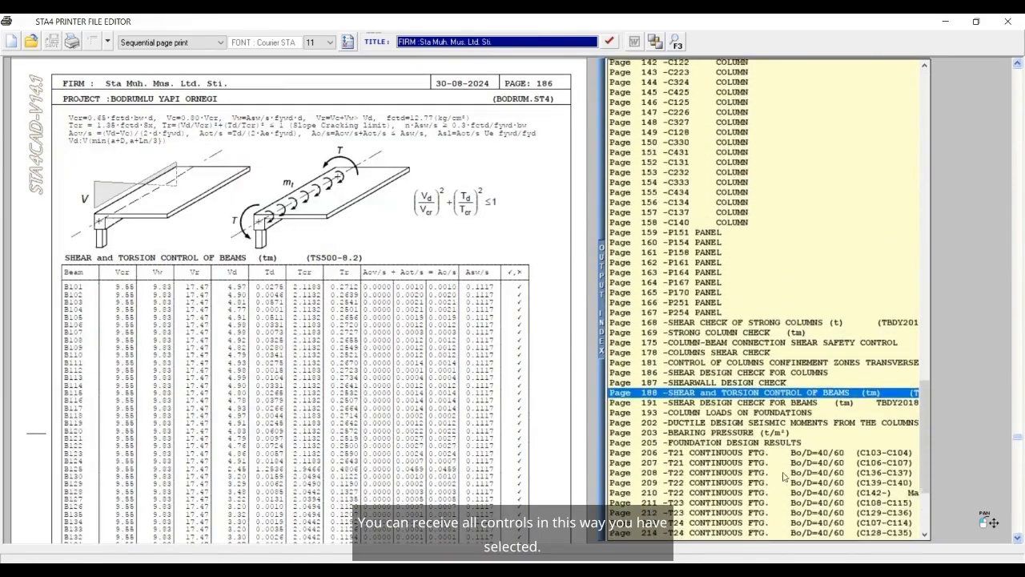
pyautogui.click(737, 405)
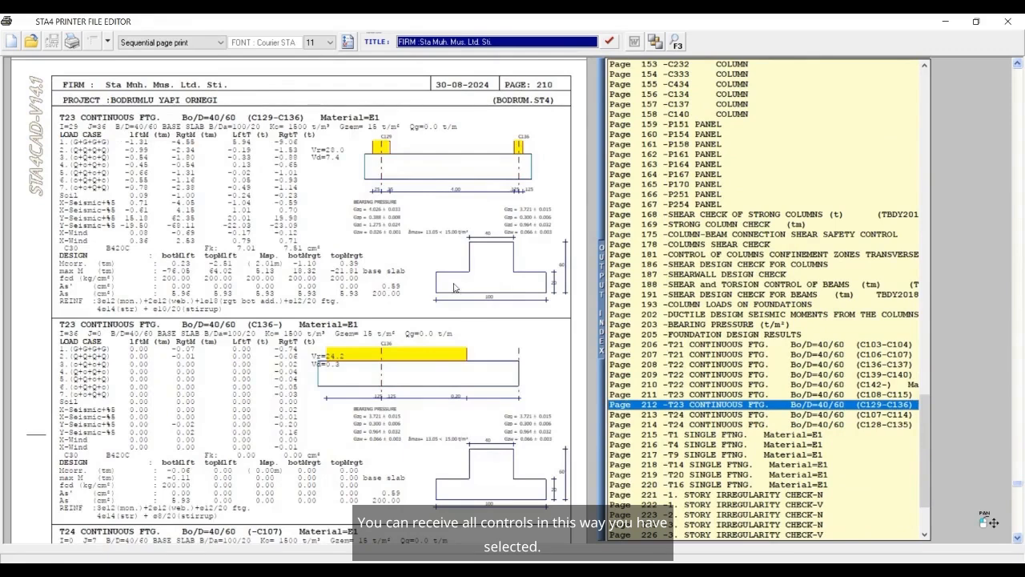
pyautogui.scroll(-3, 369, 274)
pyautogui.scroll(10, 369, 274)
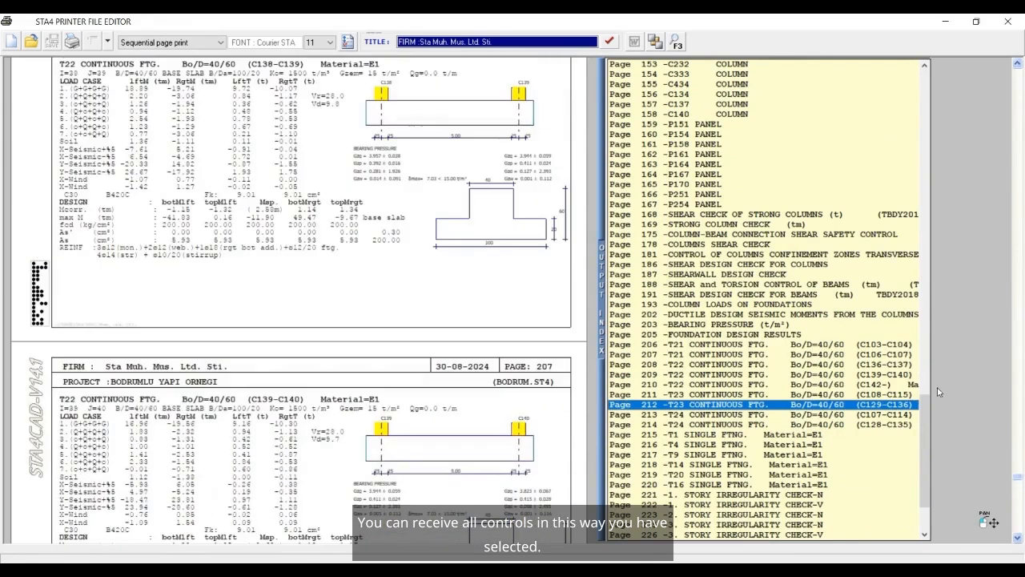
pyautogui.moveTo(926, 431); pyautogui.dragTo(923, 48)
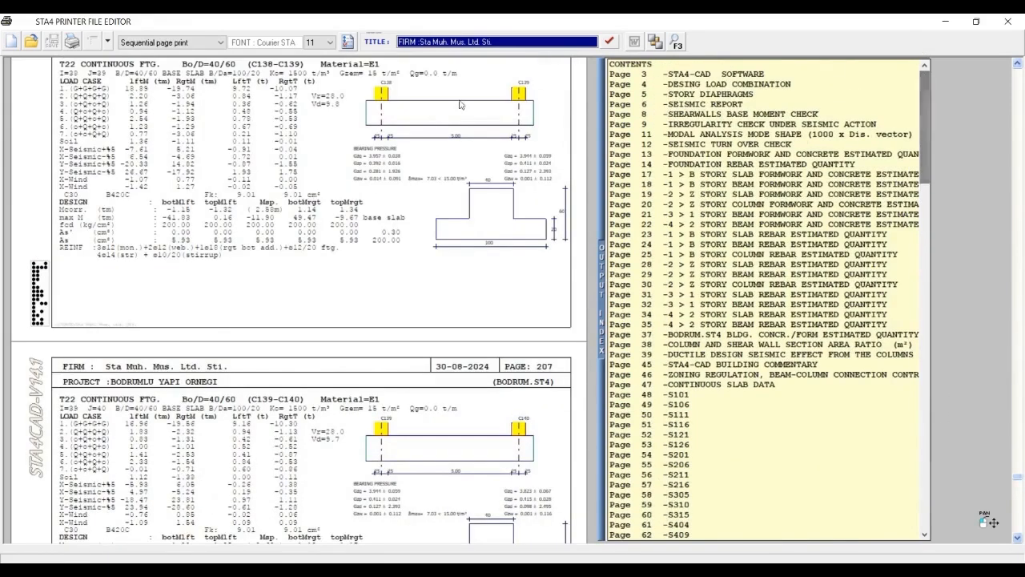
pyautogui.scroll(9, 459, 103)
pyautogui.scroll(-8, 530, 204)
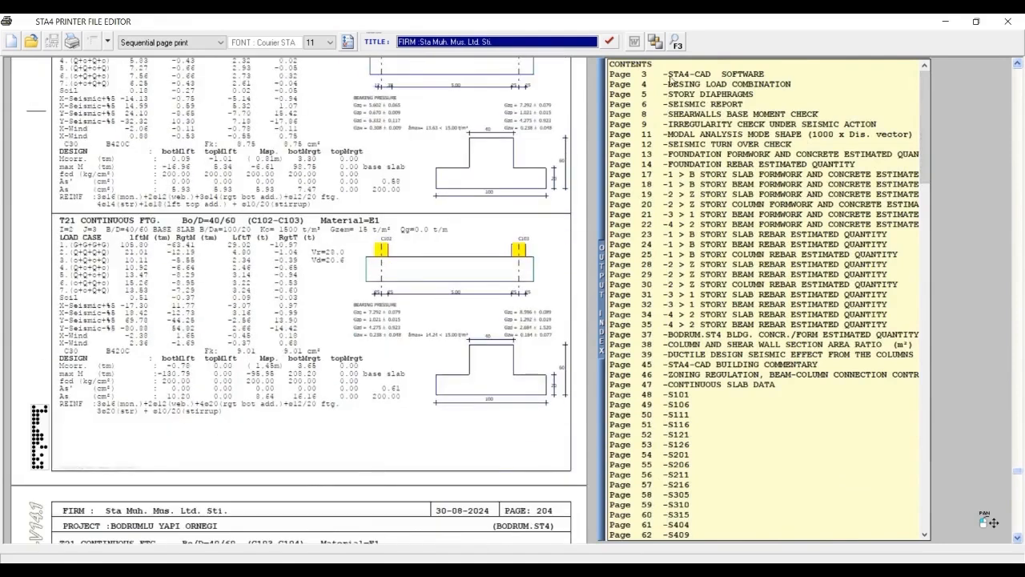
# Step: From the STA4-CAD SOFTWARE page, change the report's firm title to X, apply it to all pages and check the page headers
pyautogui.click(675, 74)
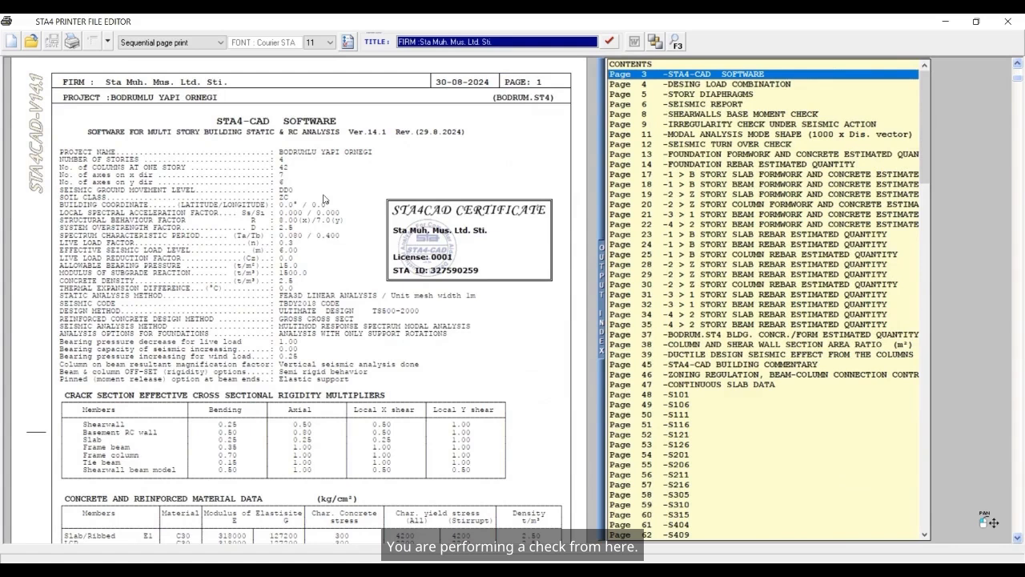
pyautogui.click(521, 42)
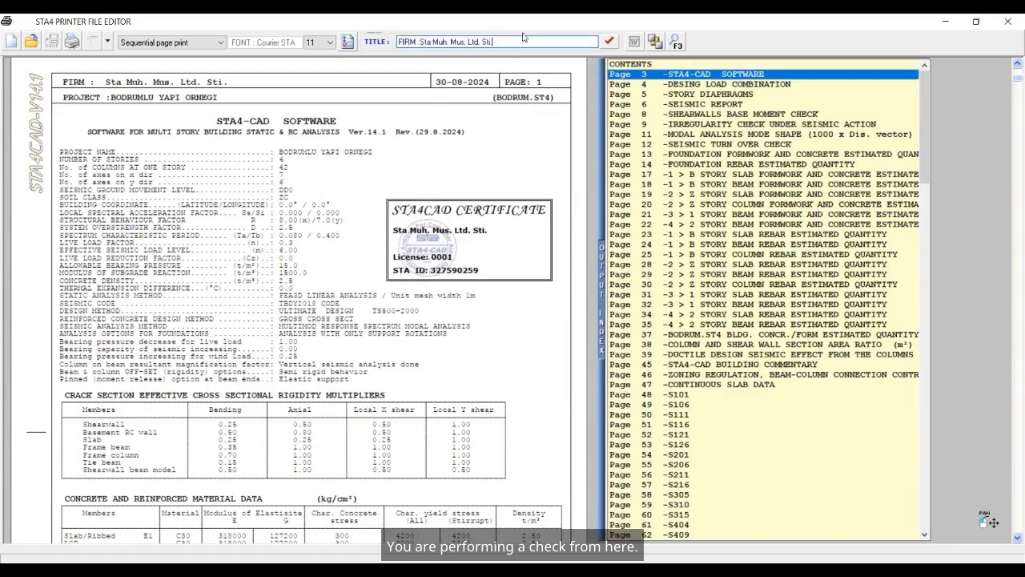
pyautogui.press('BackSpace')
pyautogui.press('BackSpace')
pyautogui.press('BackSpace')
pyautogui.press('BackSpace')
pyautogui.press('BackSpace')
pyautogui.press('BackSpace')
pyautogui.press('BackSpace')
pyautogui.press('BackSpace')
pyautogui.press('BackSpace')
pyautogui.press('BackSpace')
pyautogui.press('BackSpace')
pyautogui.press('BackSpace')
pyautogui.press('BackSpace')
pyautogui.press('BackSpace')
pyautogui.press('BackSpace')
pyautogui.press('BackSpace')
pyautogui.press('BackSpace')
pyautogui.press('BackSpace')
pyautogui.press('BackSpace')
pyautogui.press('BackSpace')
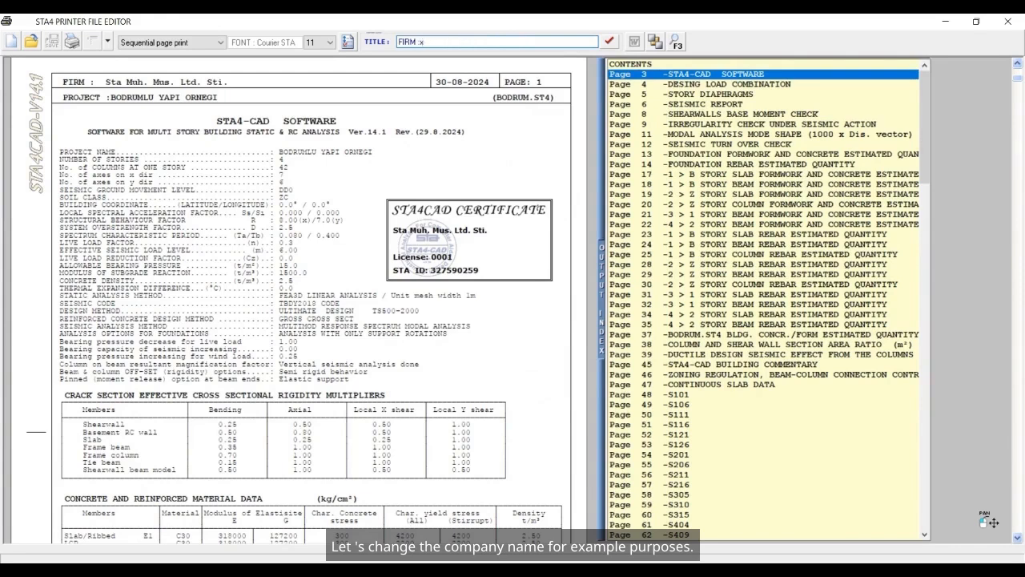
pyautogui.press('BackSpace')
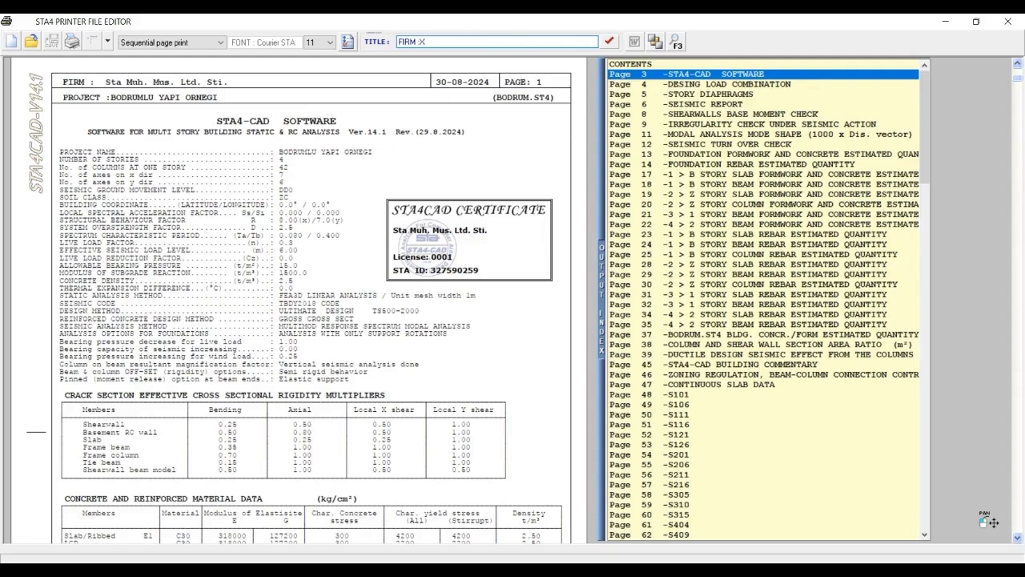
pyautogui.click(613, 43)
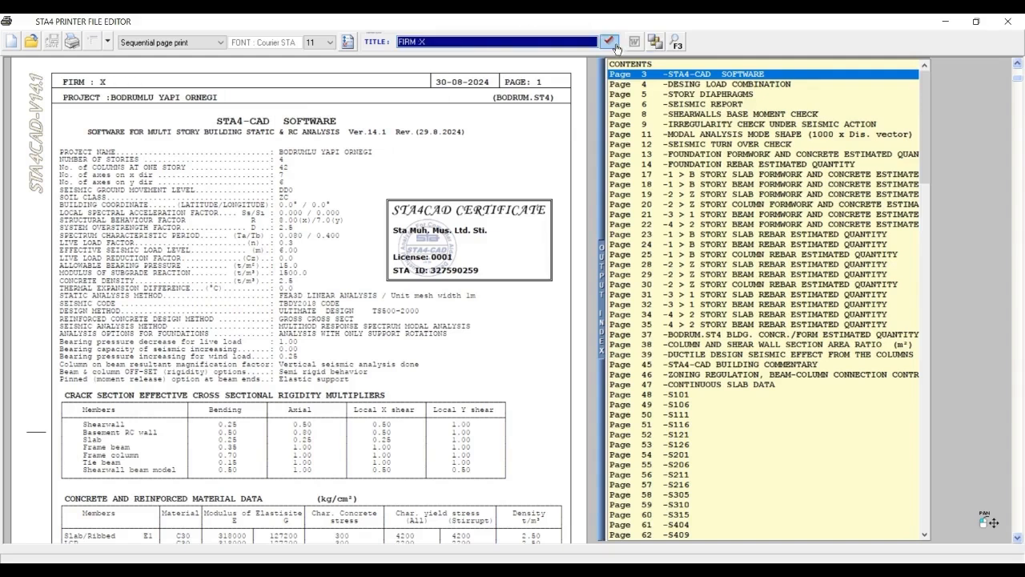
pyautogui.scroll(-10, 141, 240)
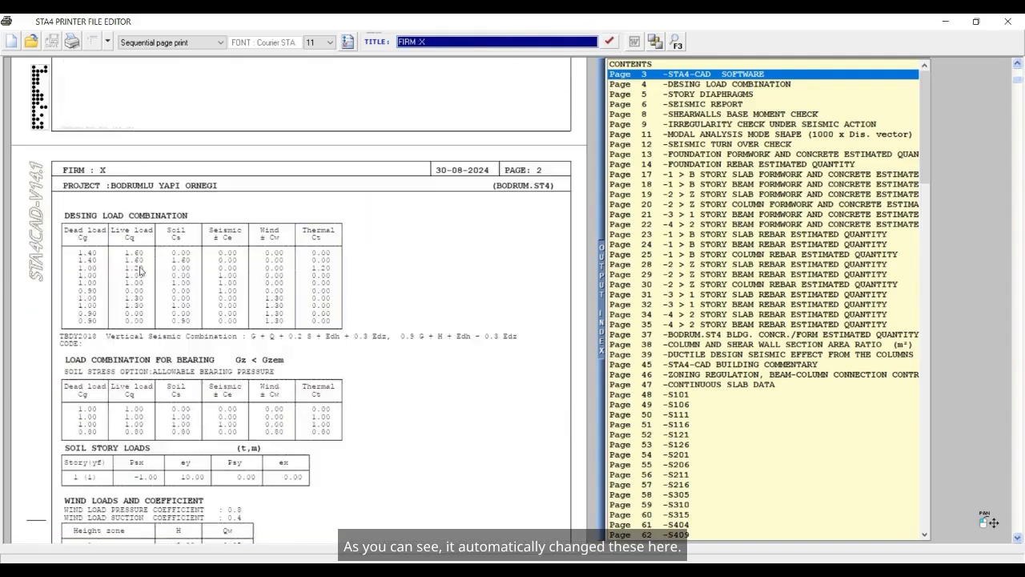
pyautogui.scroll(-10, 184, 233)
pyautogui.scroll(-15, 207, 147)
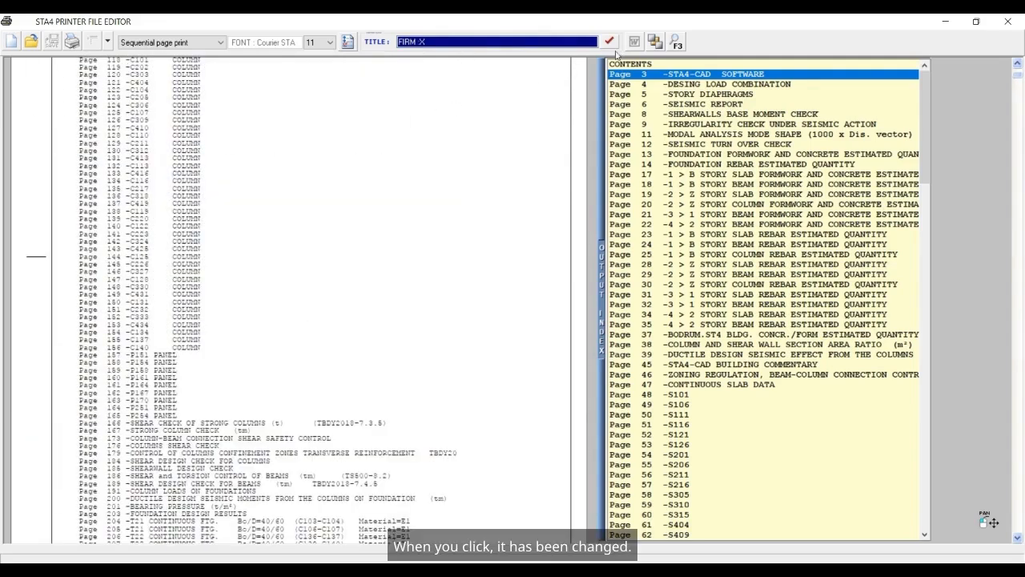
pyautogui.click(609, 40)
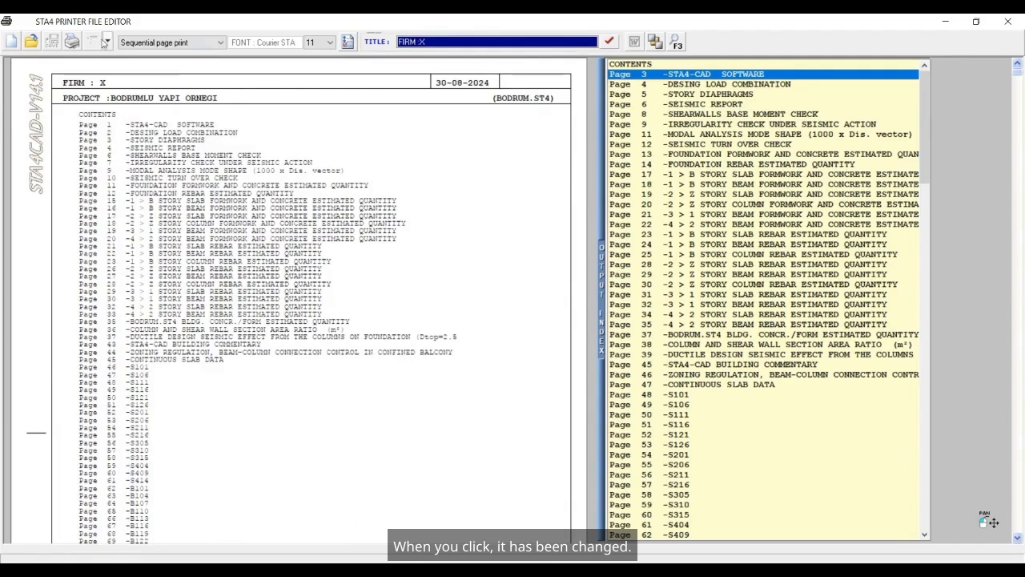
# Step: Print the report with Microsoft Print to PDF and save it on the desktop as example1
pyautogui.click(107, 41)
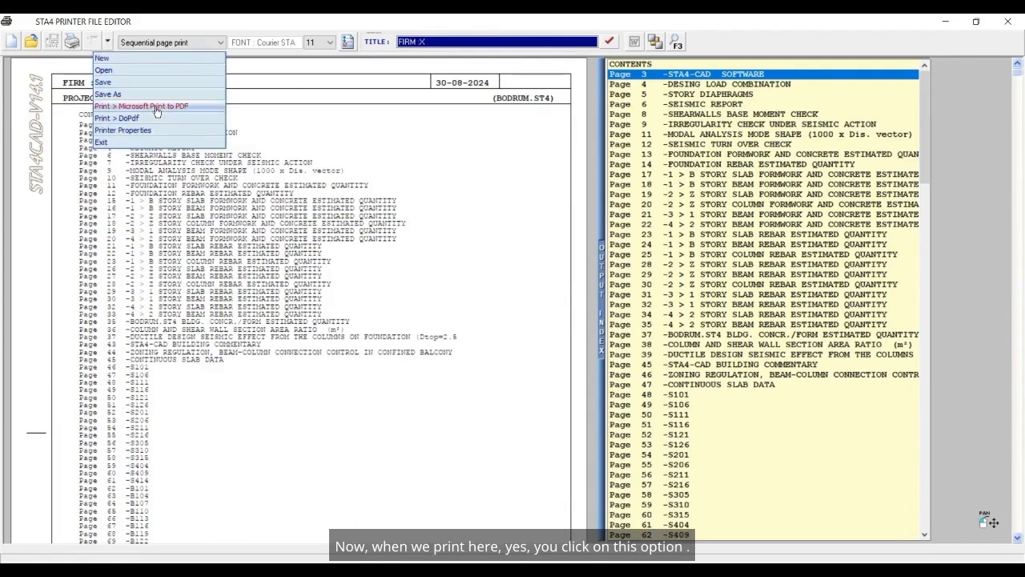
pyautogui.click(107, 44)
pyautogui.click(107, 44)
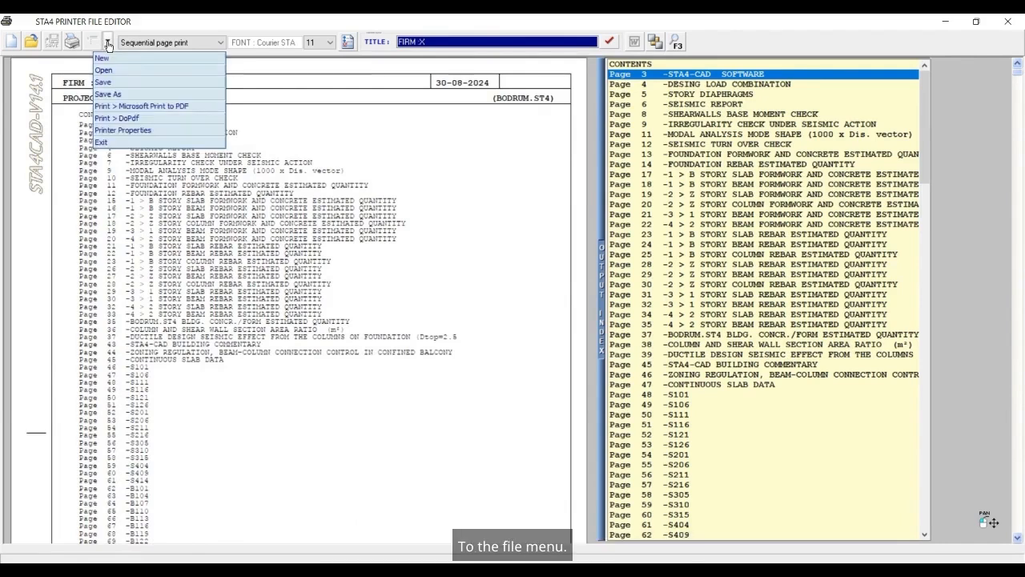
pyautogui.click(159, 107)
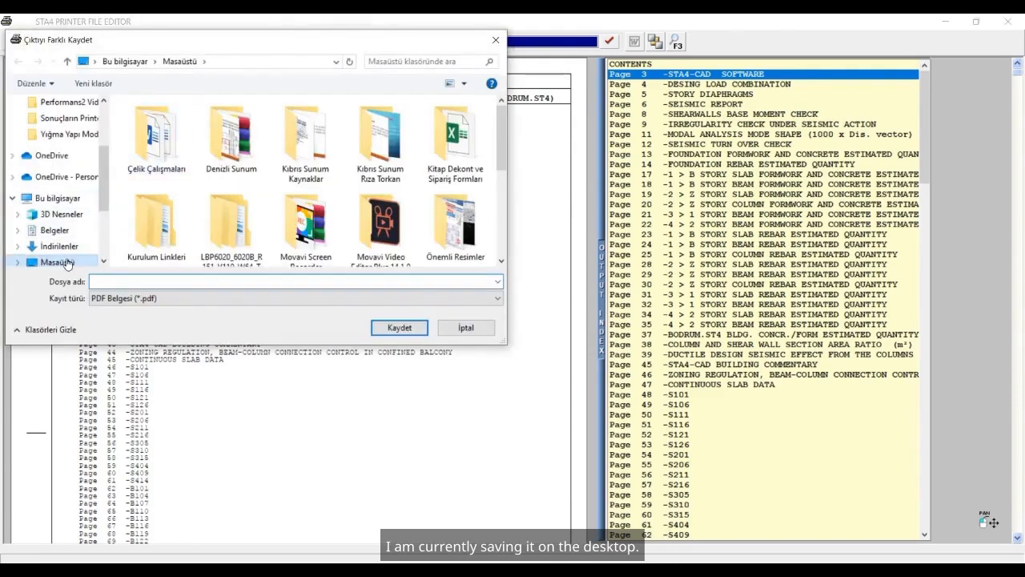
pyautogui.click(68, 263)
pyautogui.click(140, 280)
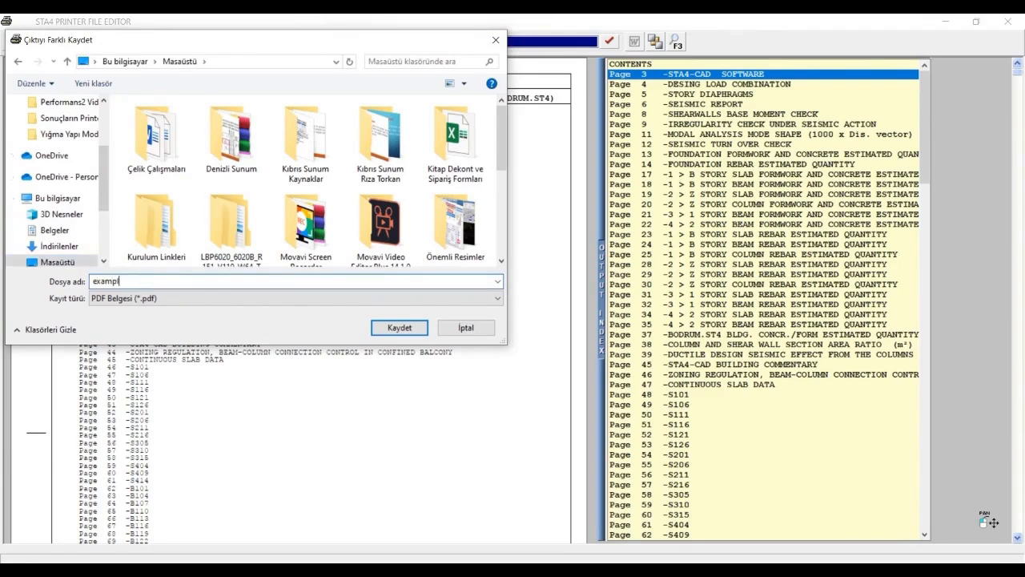
pyautogui.write('example1')
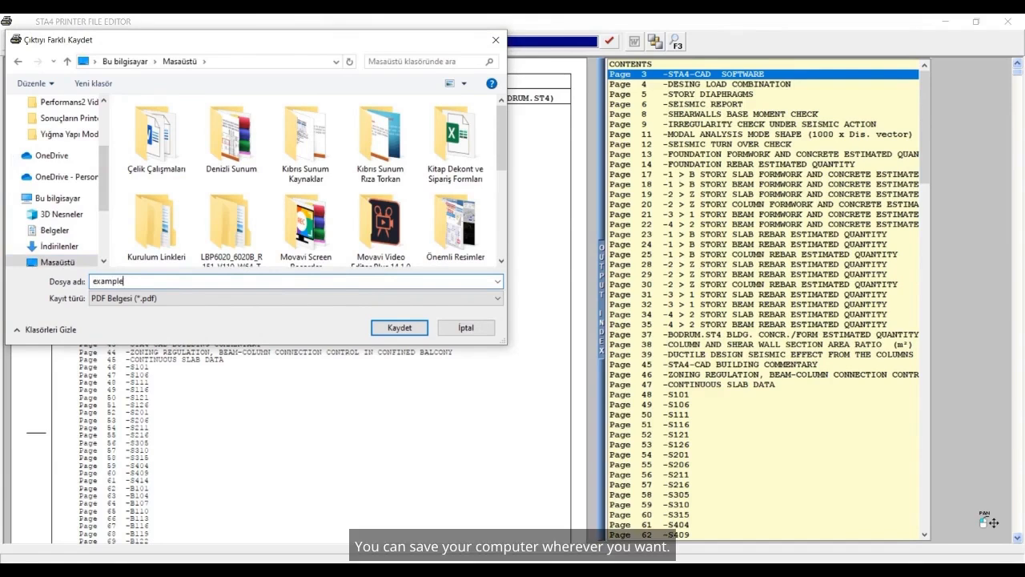
pyautogui.click(399, 328)
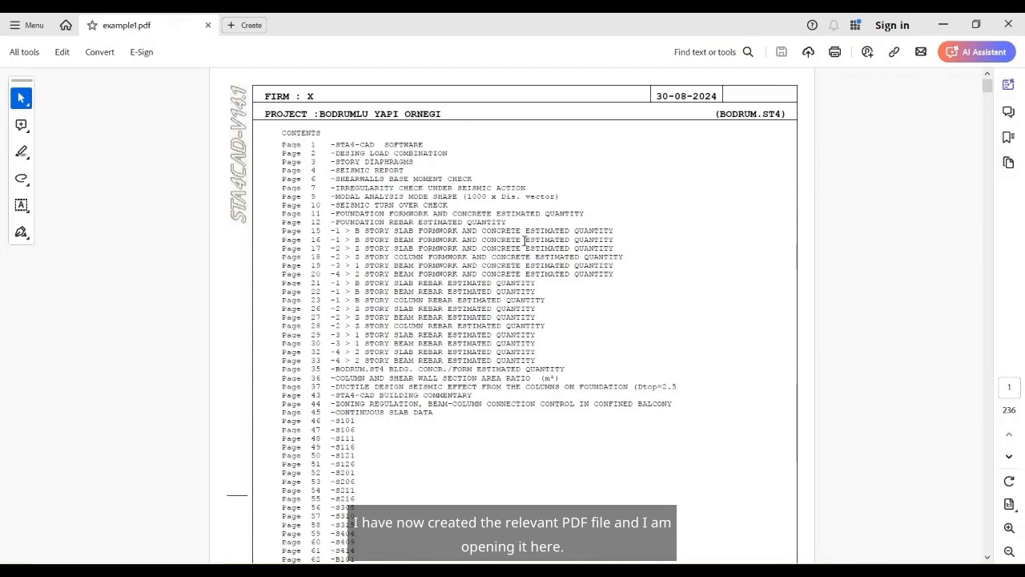
# Step: Review the contents pages and the STA4-CAD software data page of example1.pdf in Adobe Acrobat
pyautogui.scroll(-10, 524, 240)
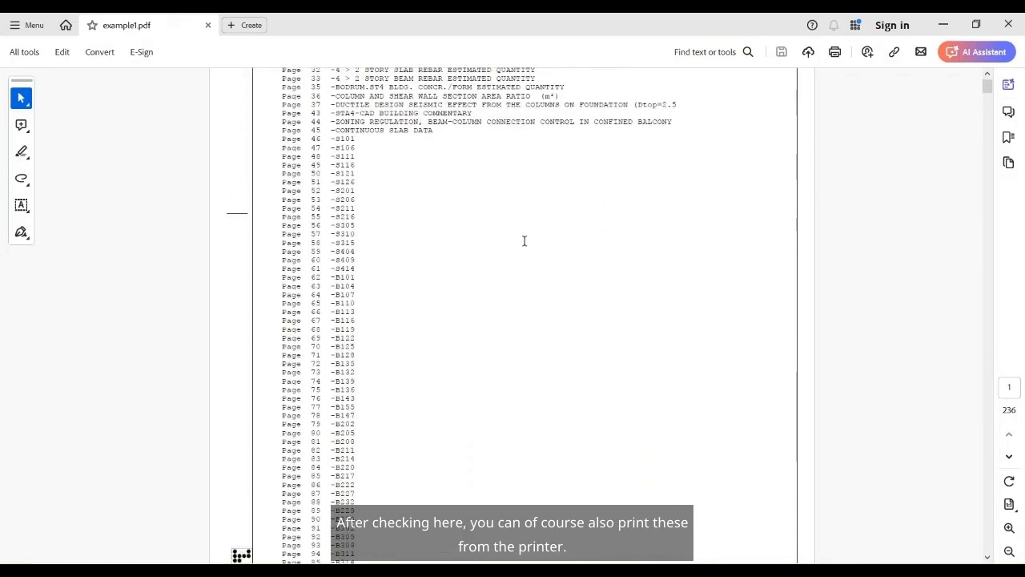
pyautogui.scroll(-15, 525, 246)
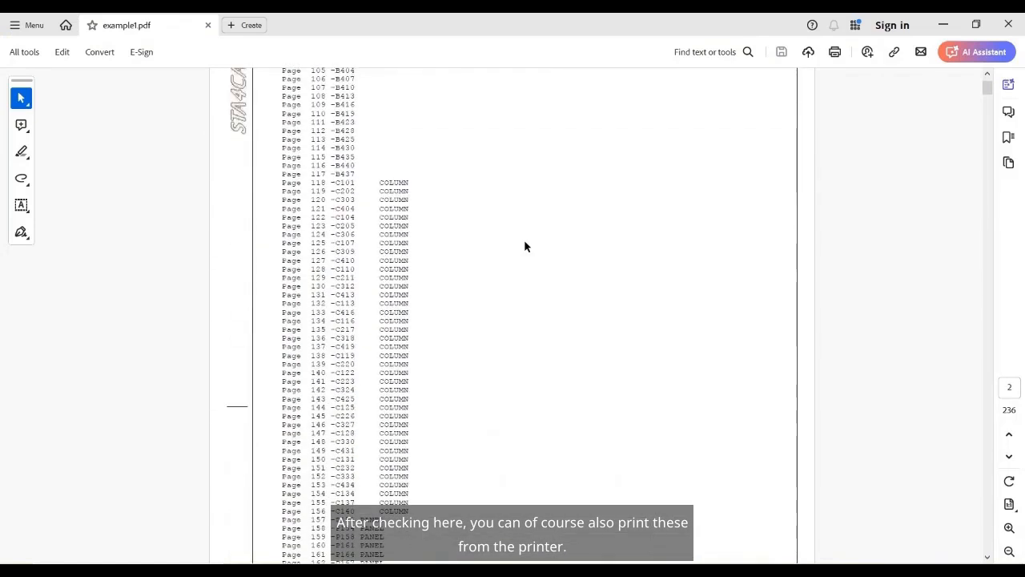
pyautogui.scroll(-7, 522, 245)
pyautogui.scroll(-10, 519, 248)
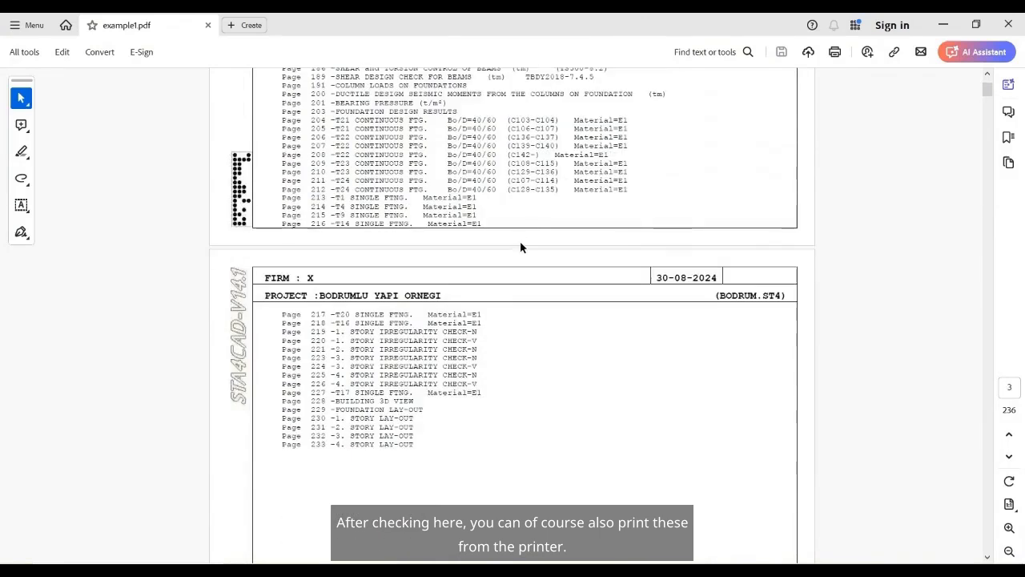
pyautogui.scroll(-20, 519, 249)
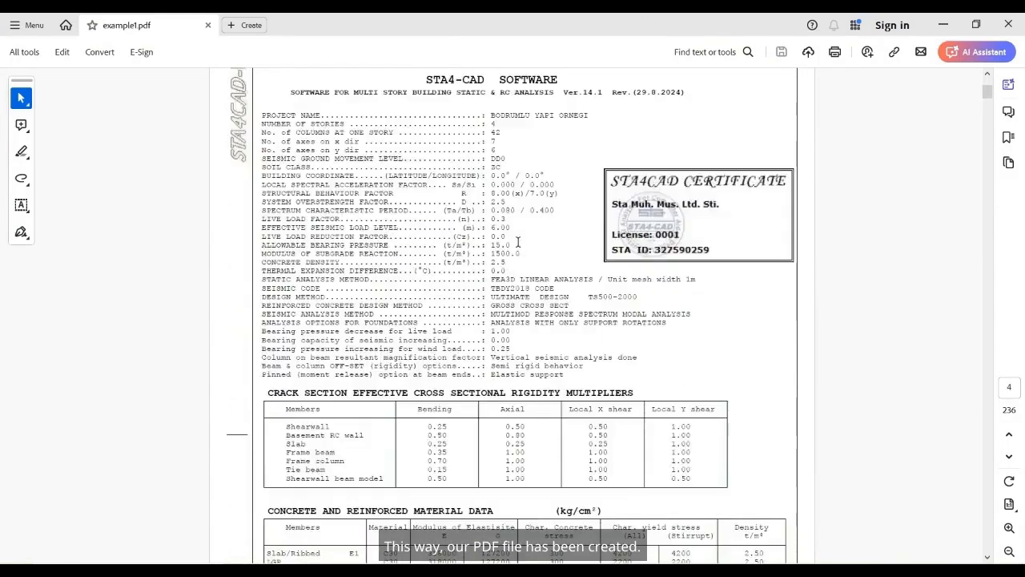
pyautogui.scroll(-2, 515, 245)
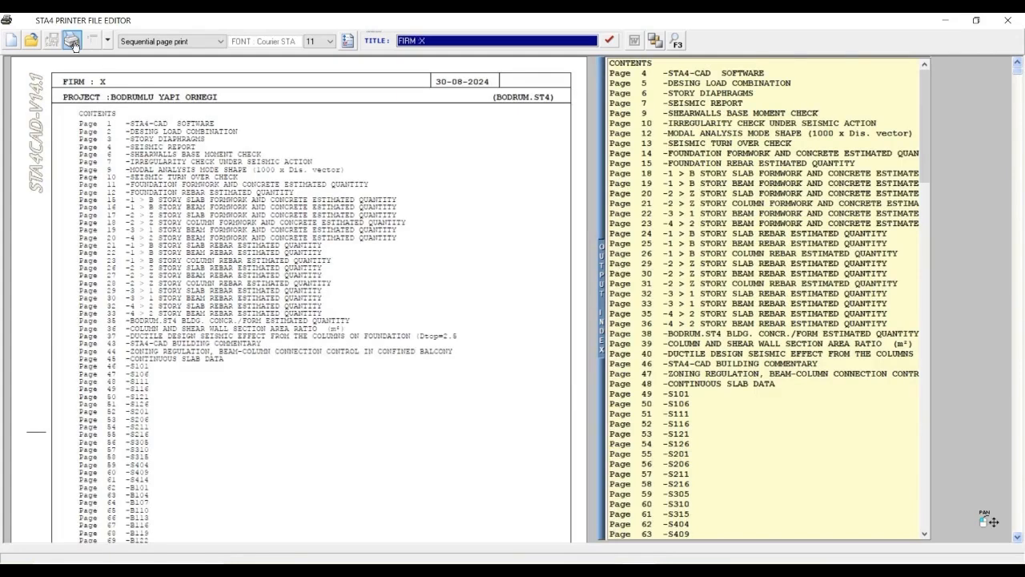
# Step: Print the pages ticked in the printer editor's page list to a desktop PDF named example2, and check it in Adobe Acrobat
pyautogui.click(73, 45)
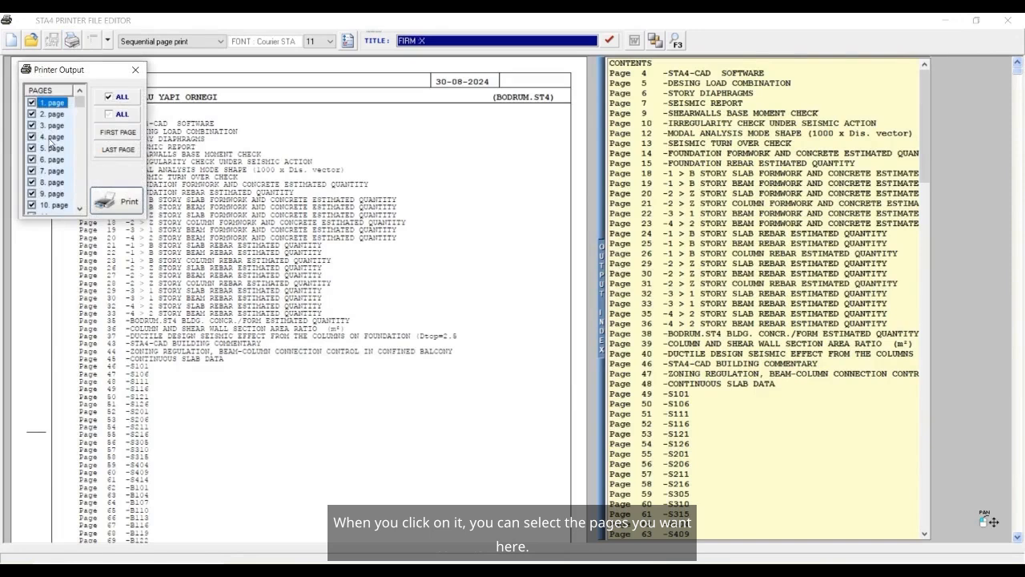
pyautogui.scroll(-1, 38, 176)
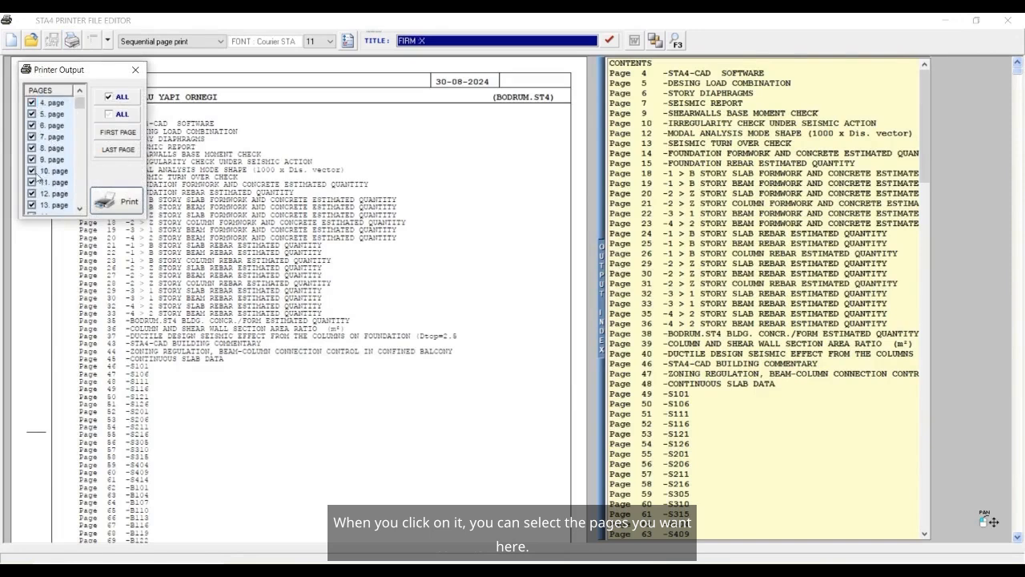
pyautogui.scroll(-7, 37, 176)
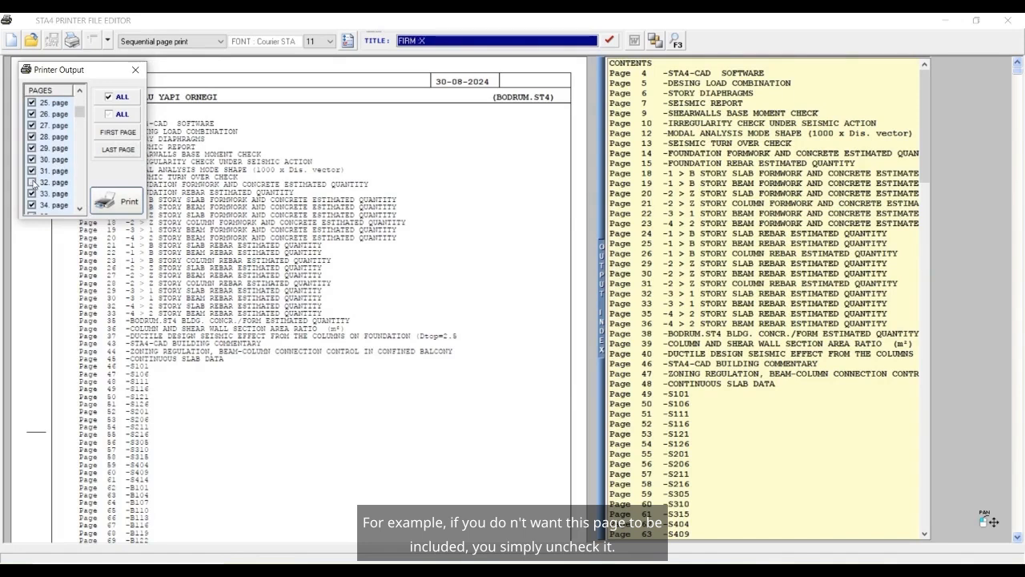
pyautogui.click(120, 202)
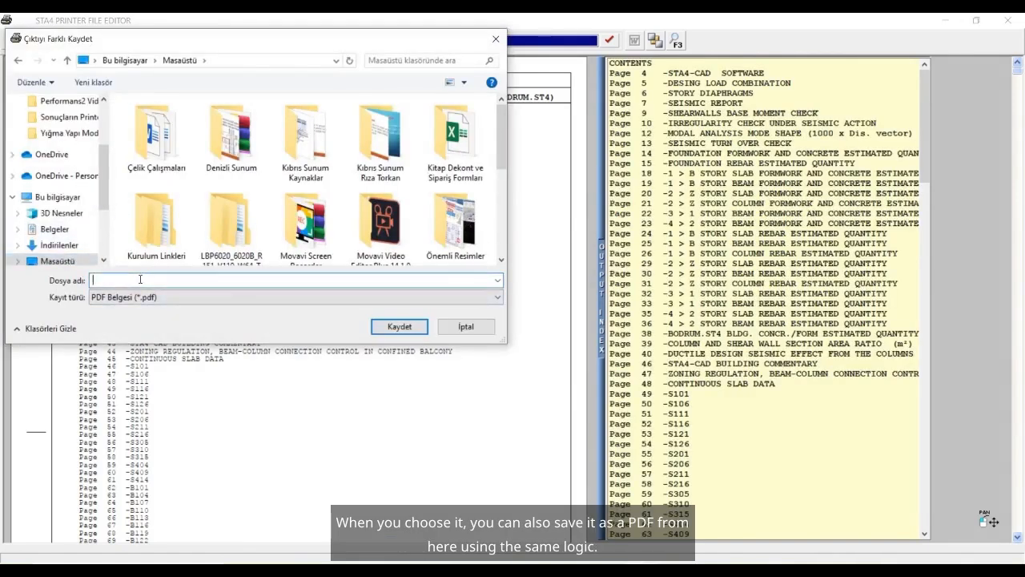
pyautogui.write('example2')
pyautogui.press('Return')
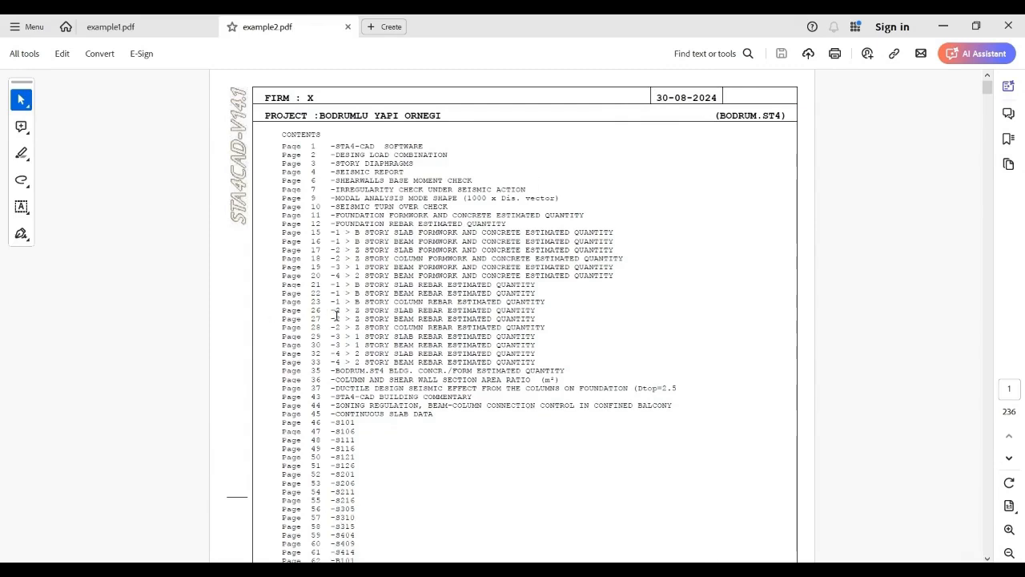
pyautogui.scroll(-8, 354, 332)
pyautogui.scroll(8, 355, 332)
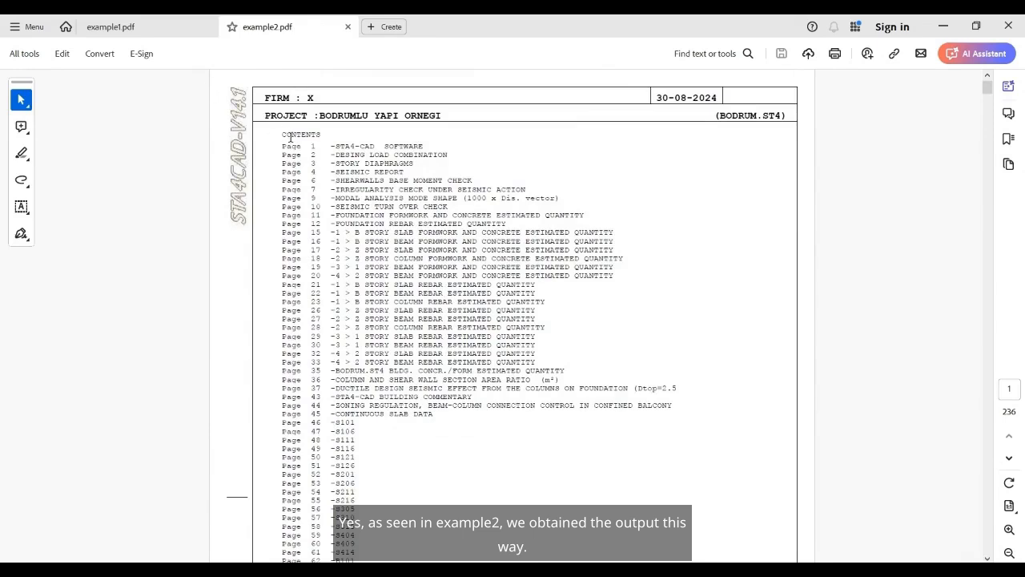
# Step: Review the list of contents on the first page of example2.pdf
pyautogui.scroll(-20, 379, 149)
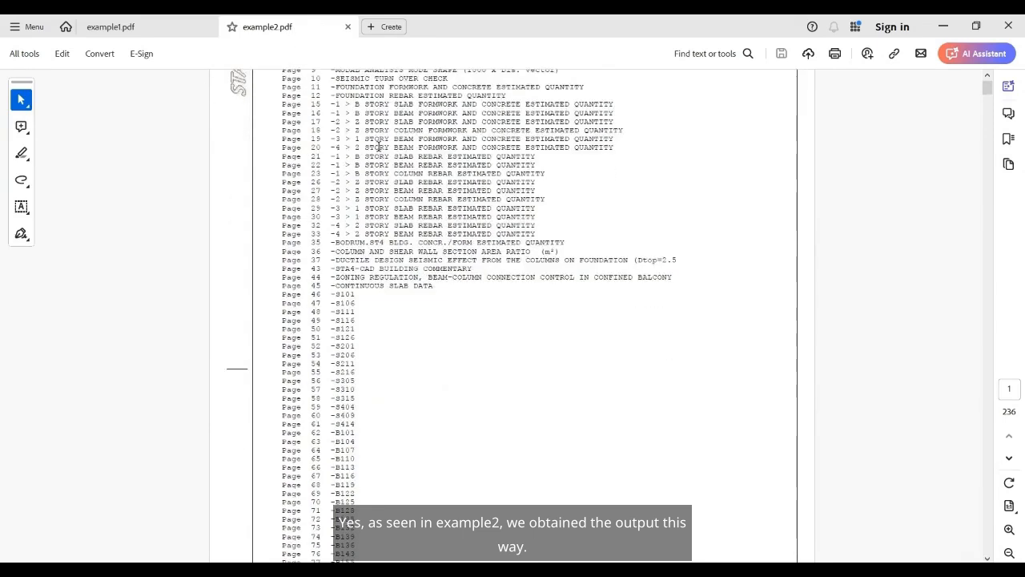
pyautogui.scroll(-4, 378, 149)
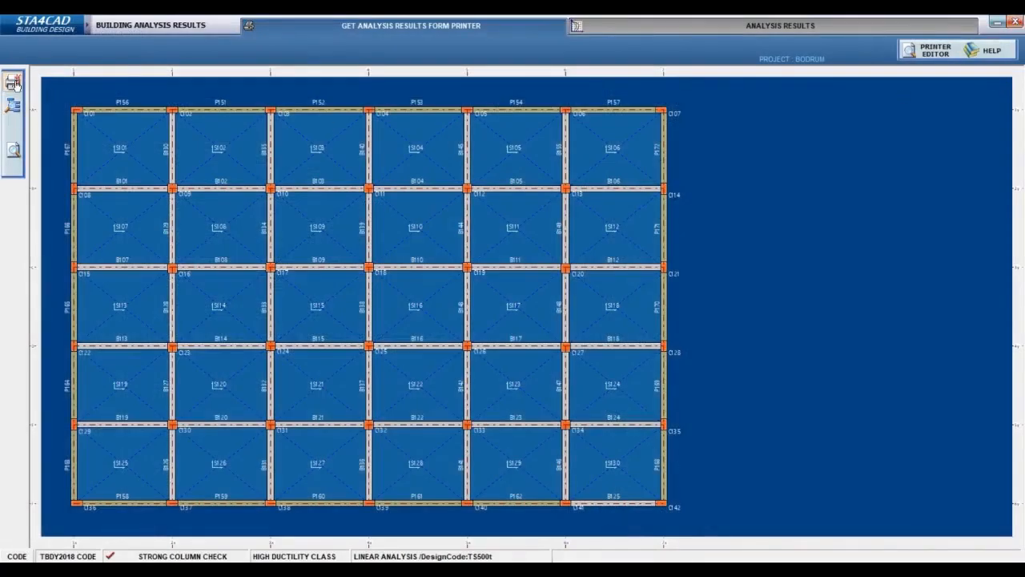
# Step: Back in STA4CAD, open the printer output selections, clear all building general inputs and choose Save Text (.PRN) as the output format
pyautogui.click(14, 84)
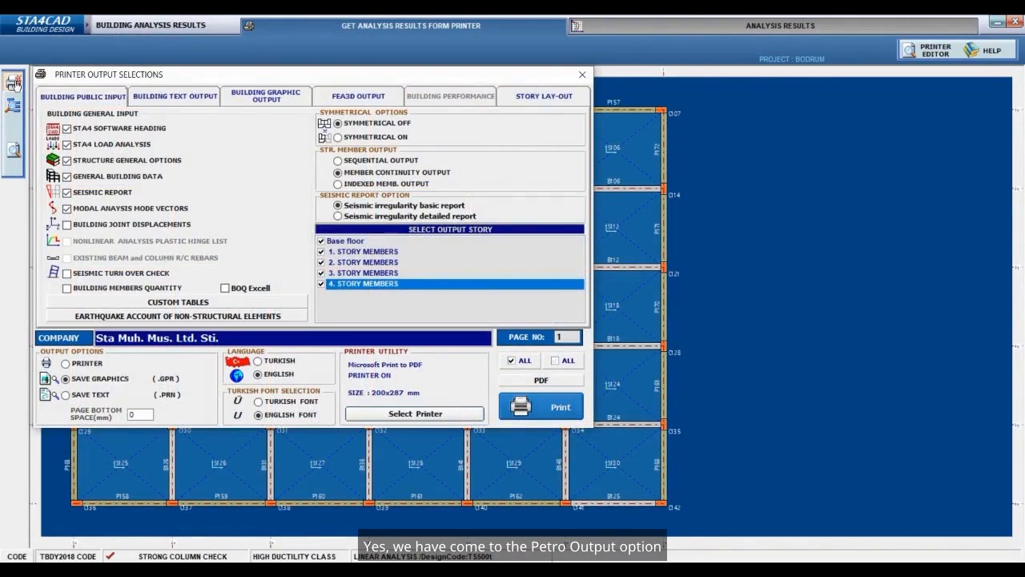
pyautogui.click(567, 363)
pyautogui.click(551, 407)
pyautogui.click(489, 387)
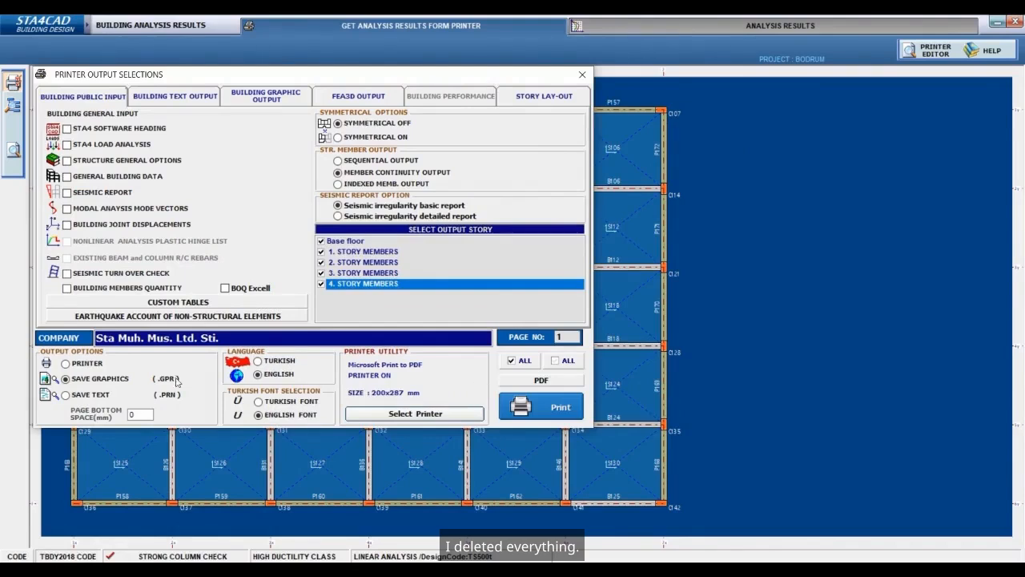
pyautogui.click(66, 394)
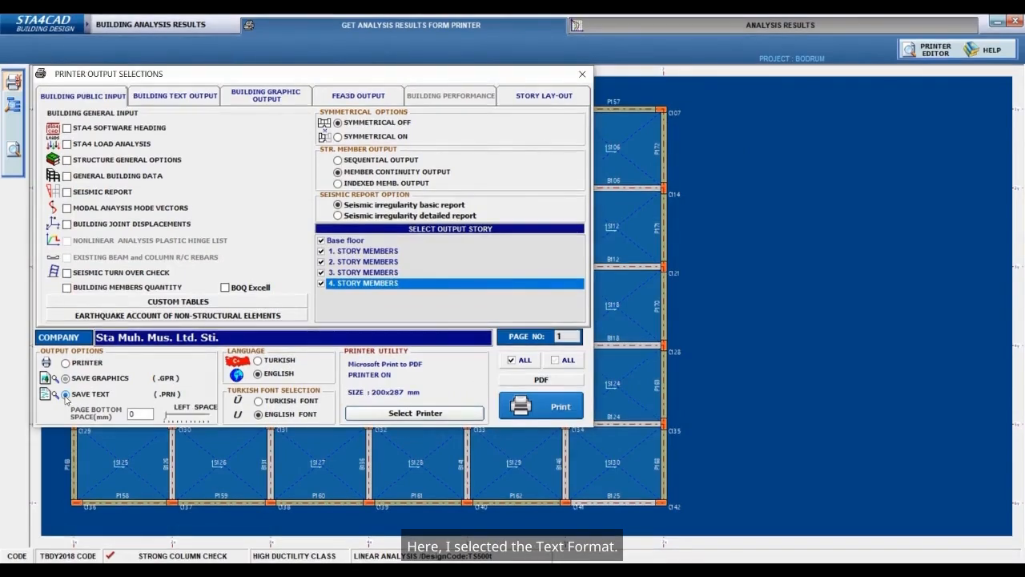
# Step: Include general building data, seismic report, modal analysis mode vectors, seismic turn over check and building members quantity in the output
pyautogui.click(108, 176)
pyautogui.click(110, 193)
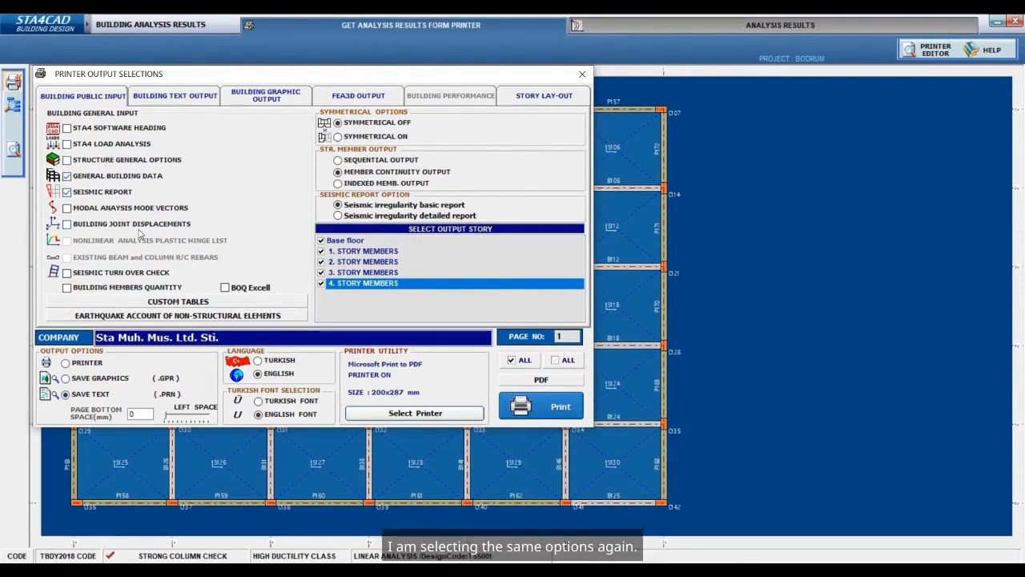
pyautogui.click(145, 212)
pyautogui.click(149, 276)
pyautogui.click(145, 288)
pyautogui.click(524, 406)
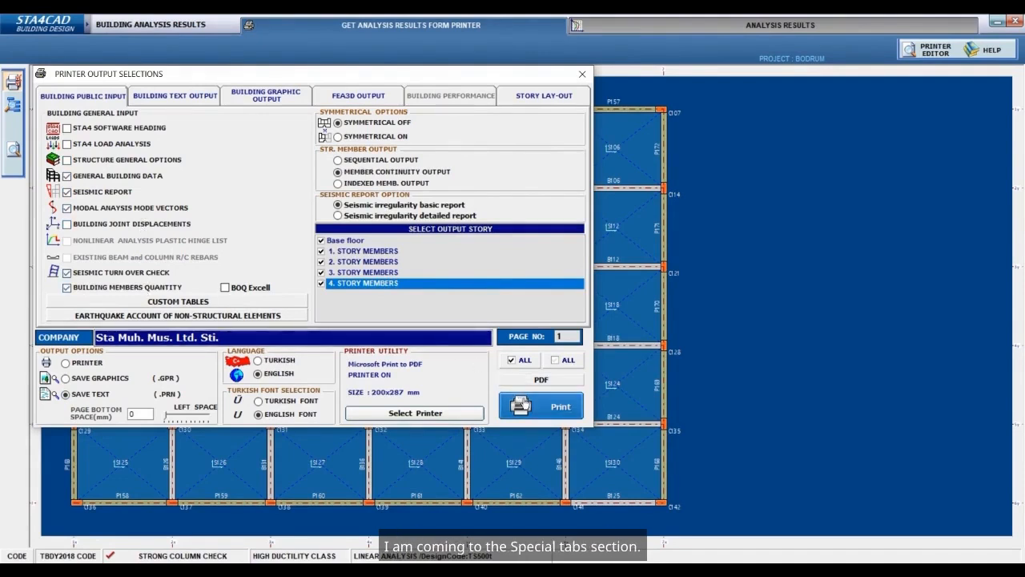
# Step: Print the custom tables for STA4-CAD building commentary, zoning regulation beam-column connection control and the load-combination column ductility area check
pyautogui.click(157, 303)
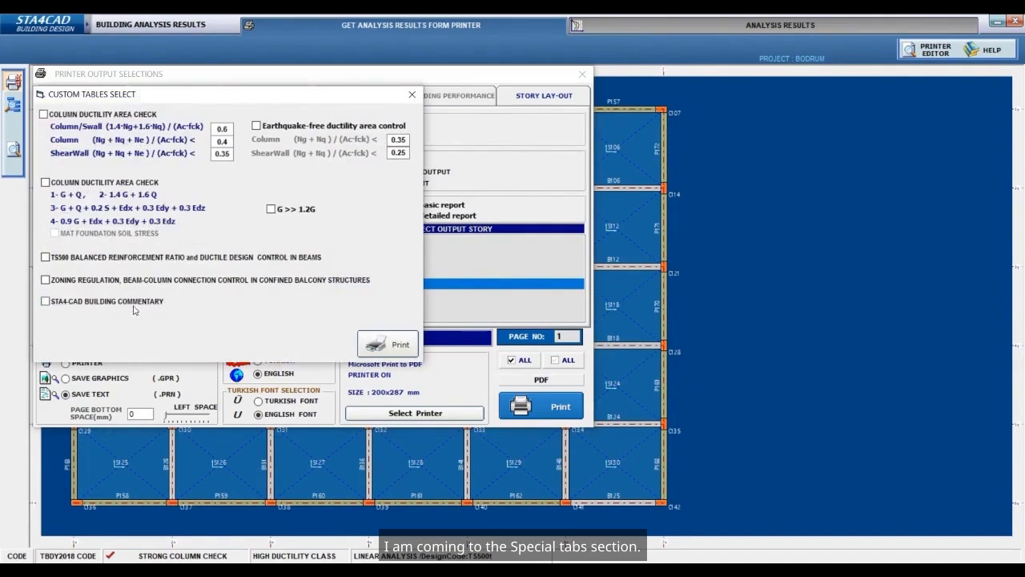
pyautogui.click(133, 305)
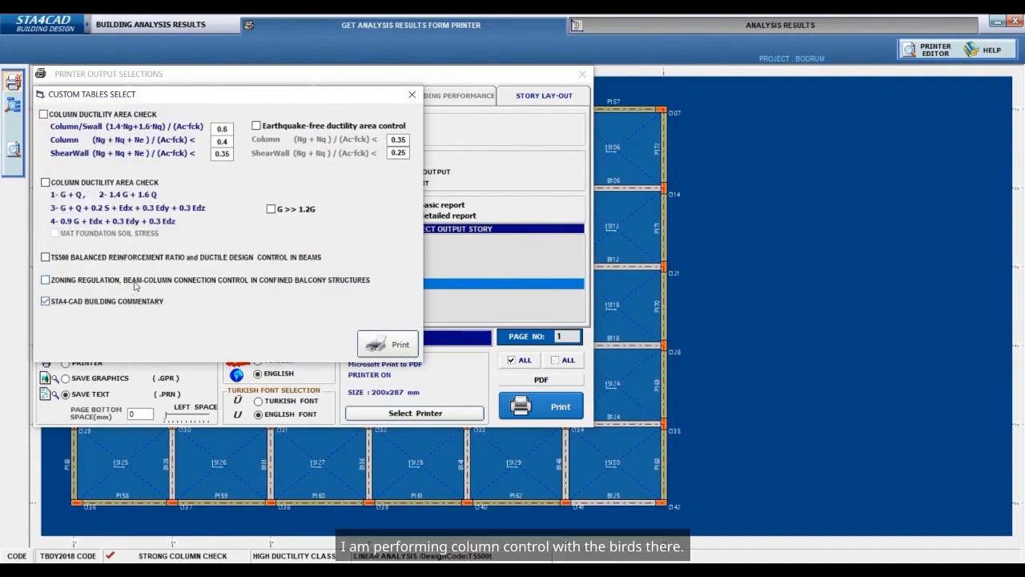
pyautogui.click(134, 280)
pyautogui.click(98, 186)
pyautogui.click(401, 346)
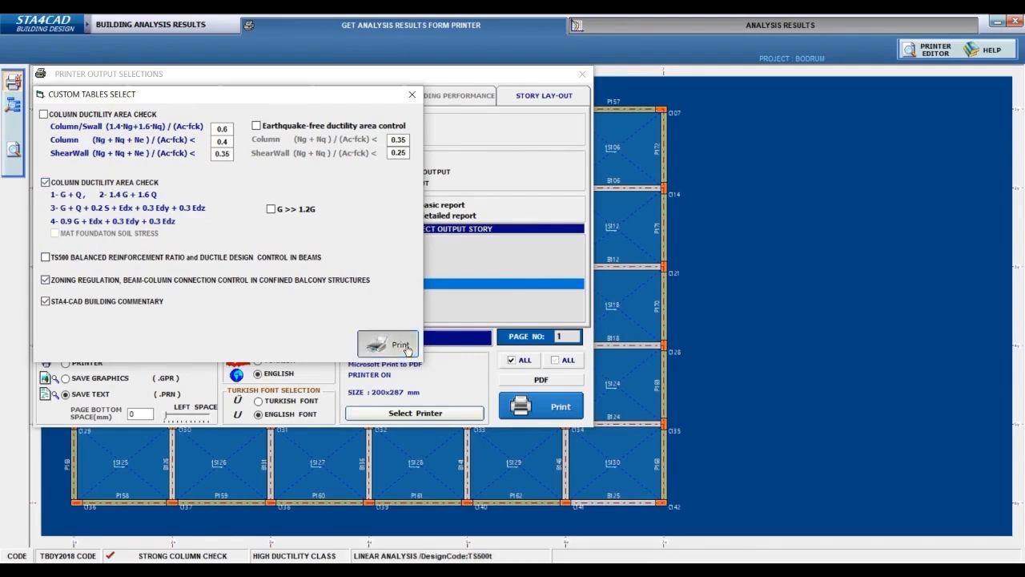
pyautogui.click(403, 350)
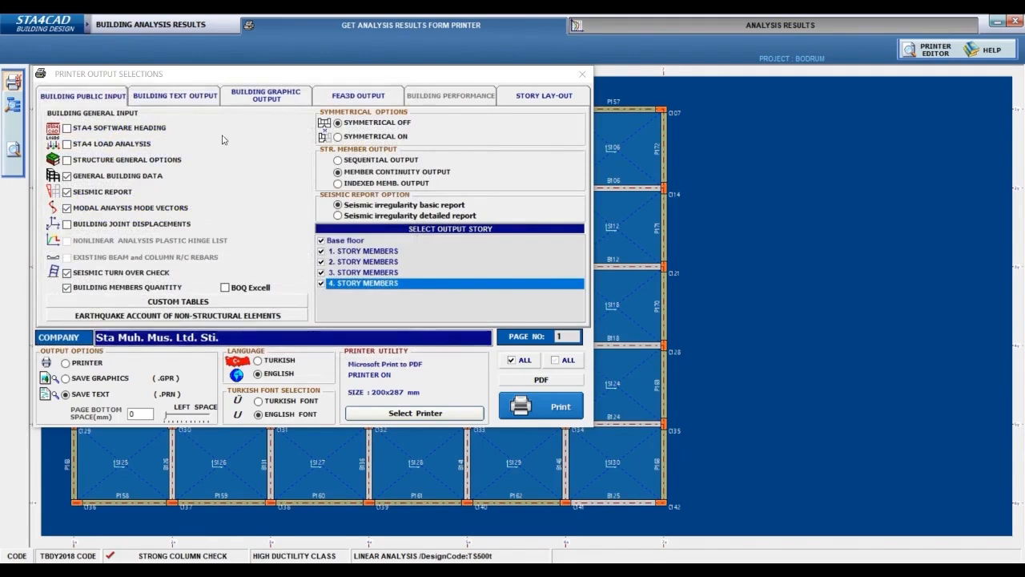
# Step: Print the building text output with its current selections, adding it to the end of the existing printer file
pyautogui.click(195, 98)
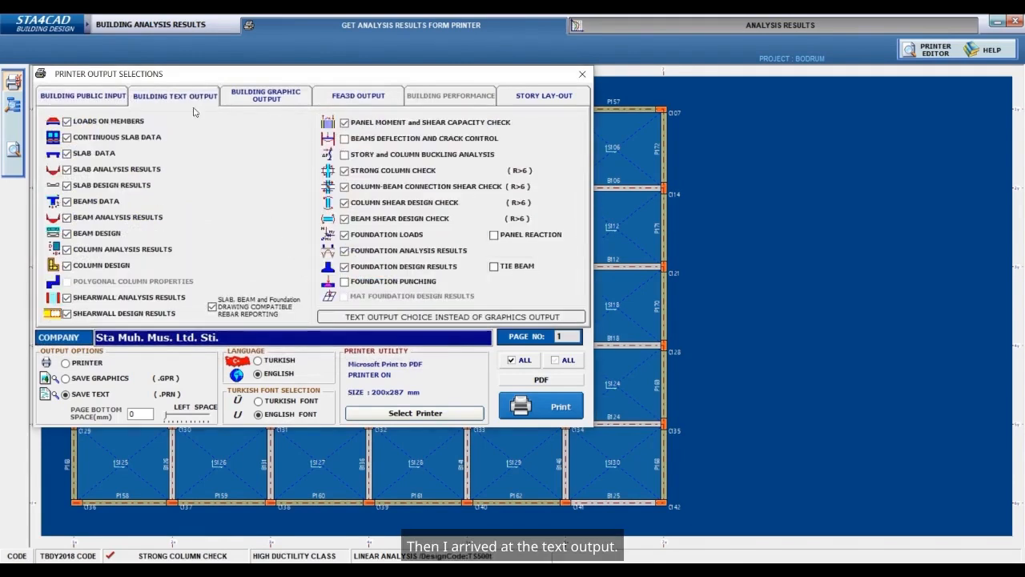
pyautogui.click(533, 410)
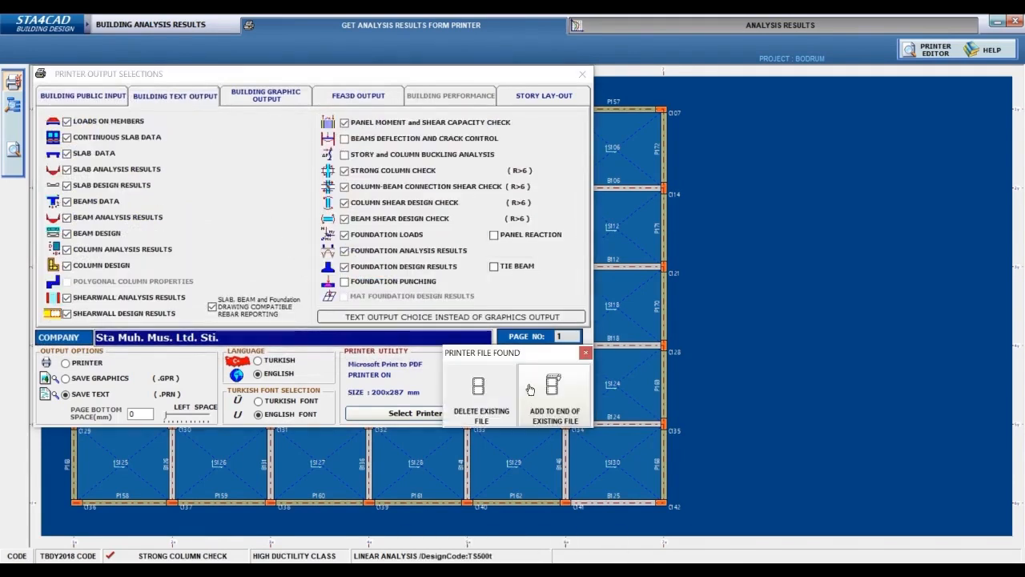
pyautogui.click(549, 391)
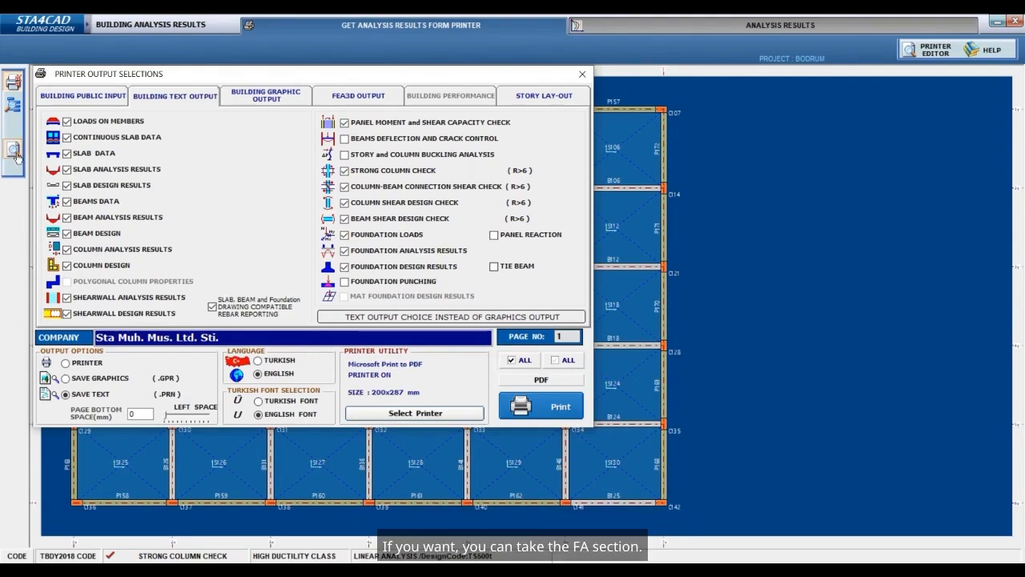
# Step: Look over the FEA3D output options, and review the start of the text report in the printer file editor
pyautogui.click(362, 96)
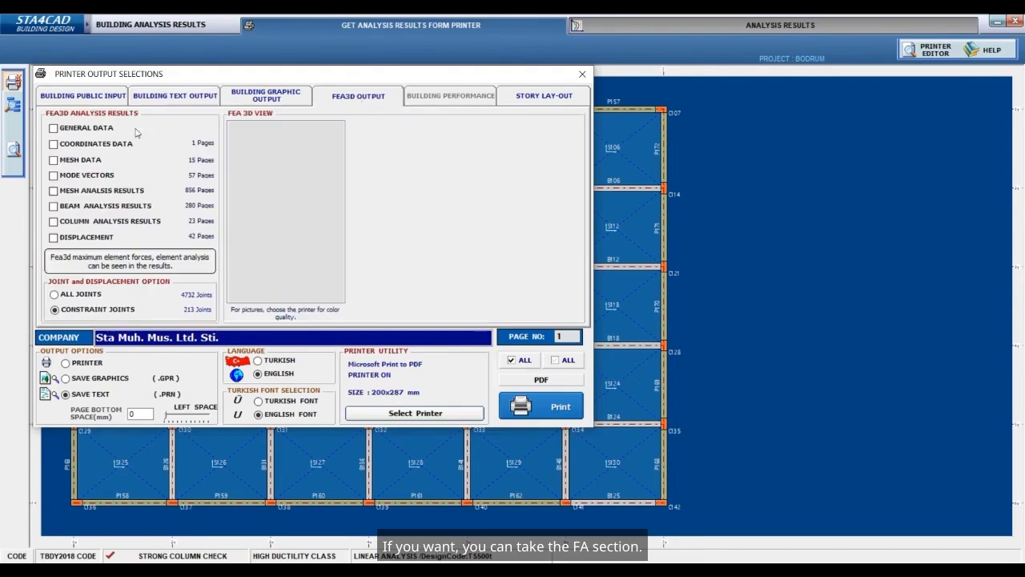
pyautogui.click(17, 156)
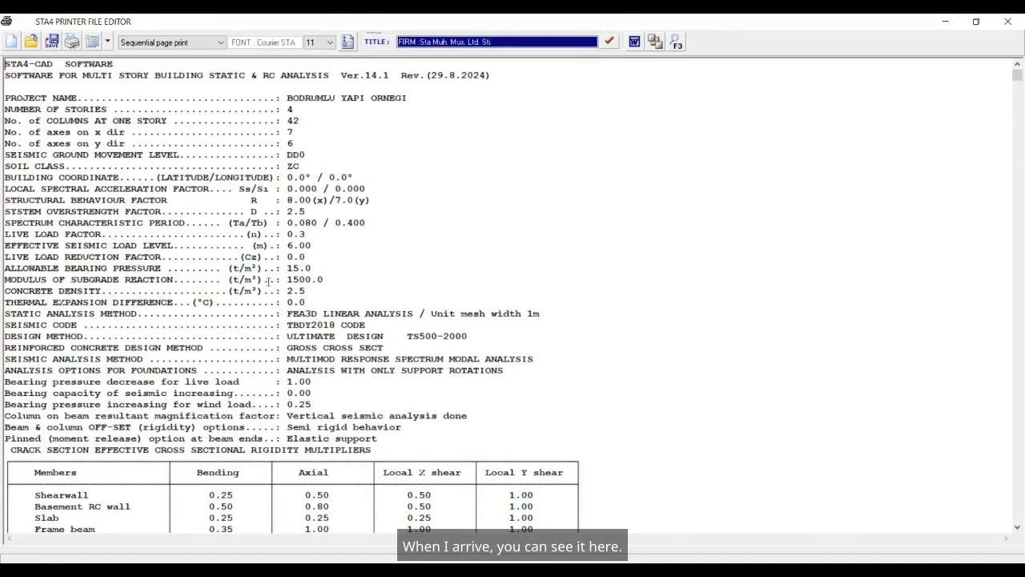
pyautogui.scroll(-4, 262, 363)
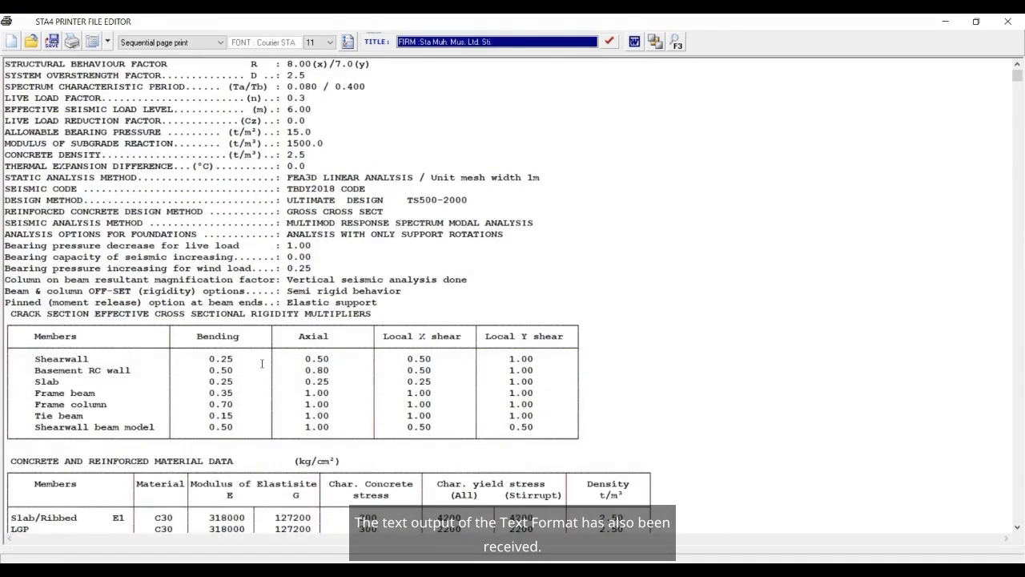
pyautogui.scroll(-4, 262, 363)
pyautogui.scroll(8, 262, 363)
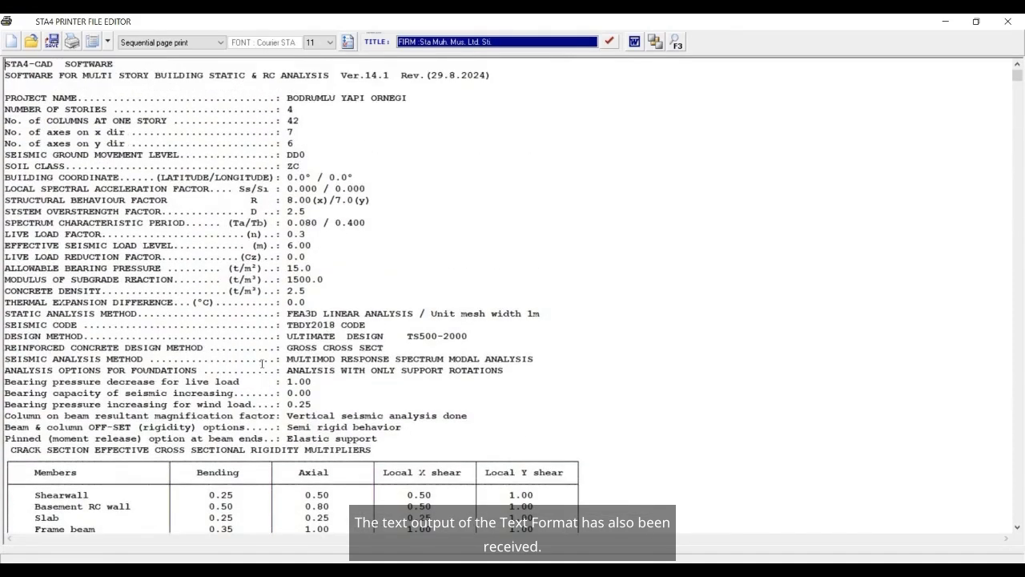
# Step: Check the text report's PDF print options and its firm title field
pyautogui.click(107, 42)
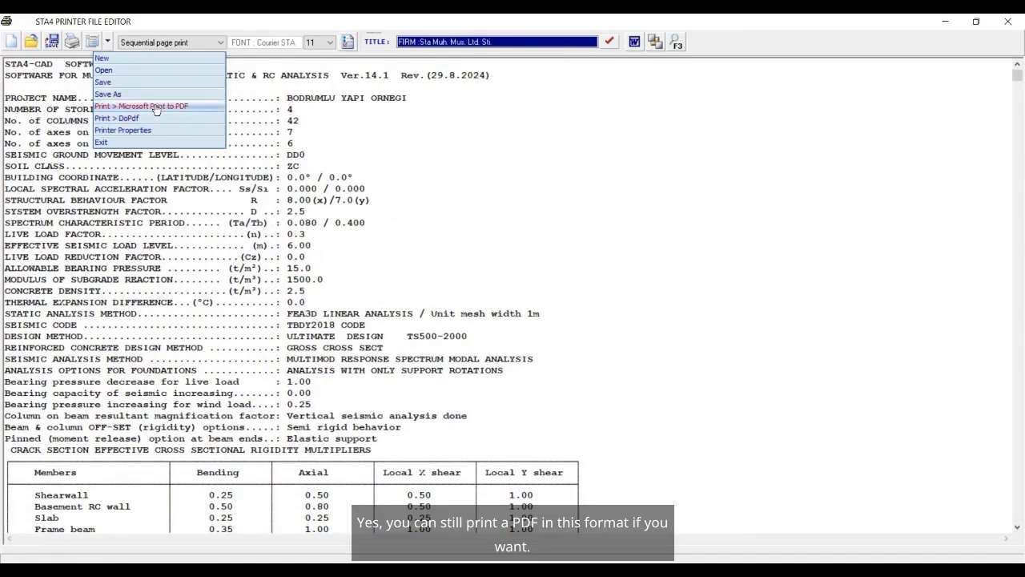
pyautogui.click(509, 155)
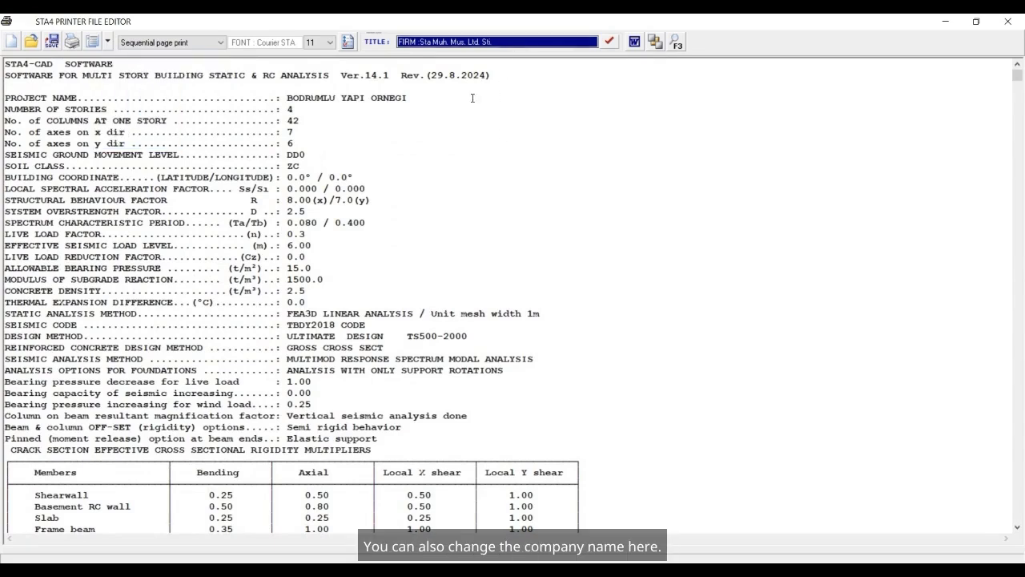
pyautogui.click(518, 43)
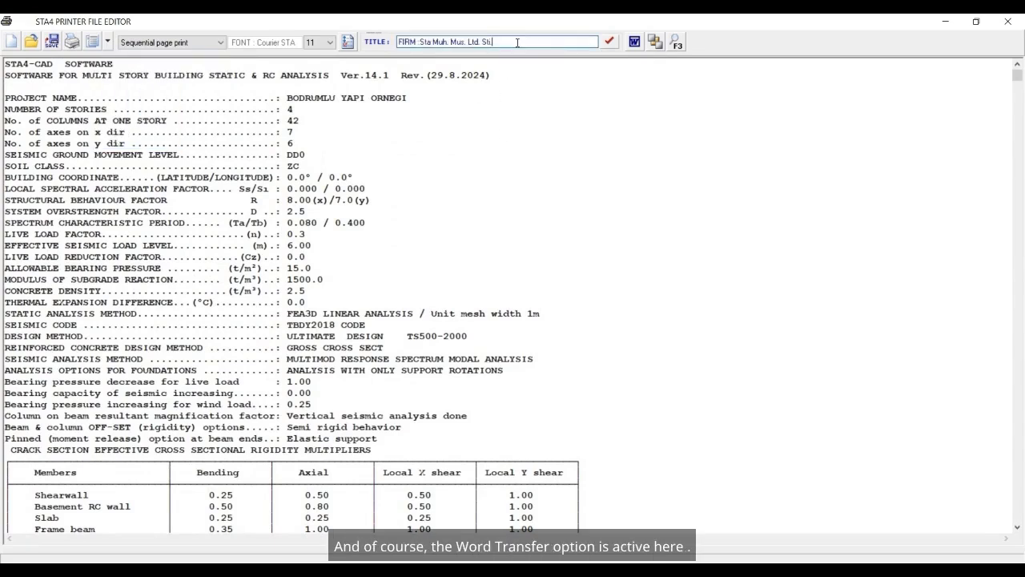
# Step: Lay out the text report's pages with the Word Transfer page setting
pyautogui.click(636, 46)
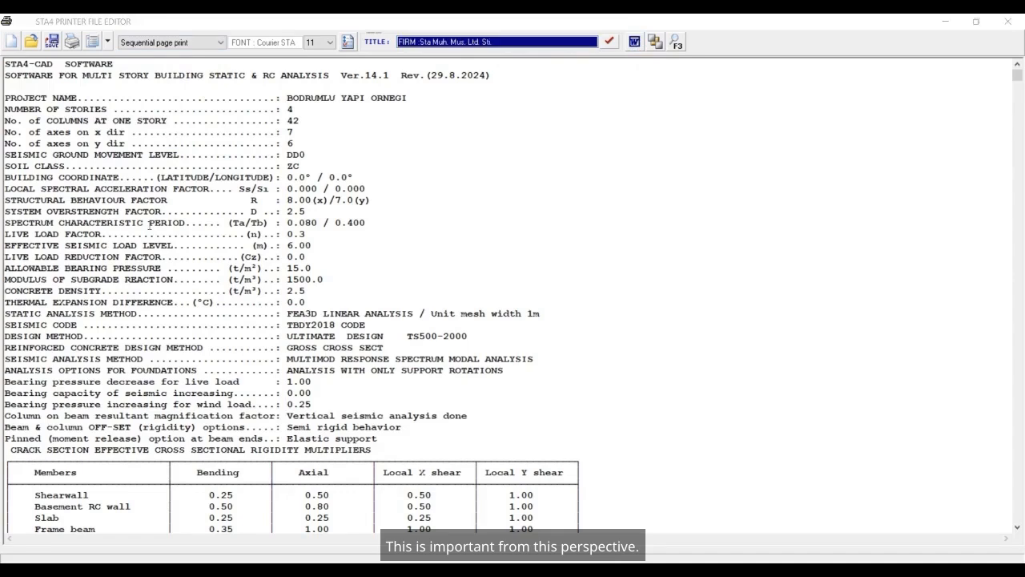
pyautogui.click(94, 43)
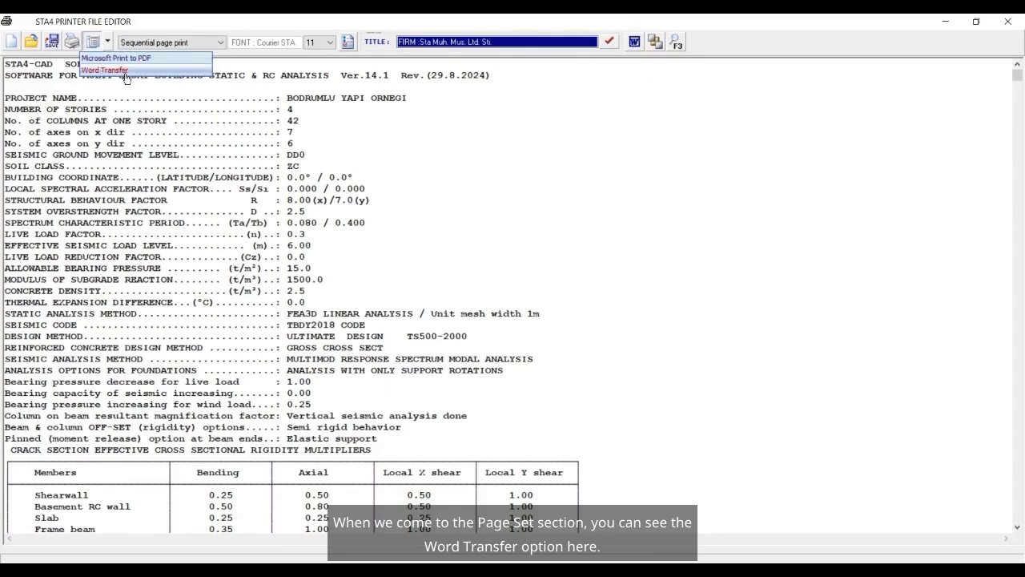
pyautogui.click(126, 70)
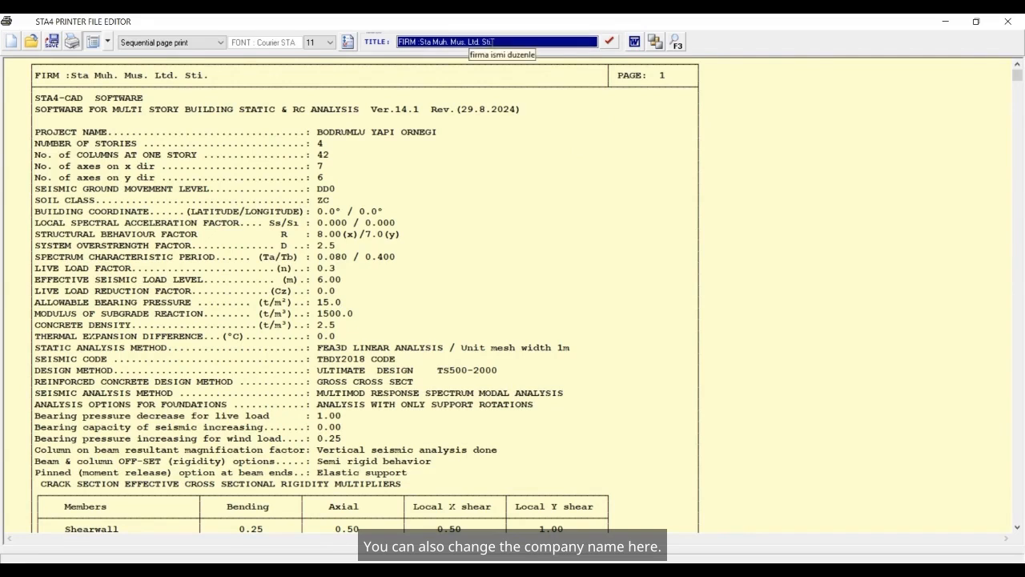
# Step: Try font sizes 12 and 10 on the paged text report, and return it to size 11
pyautogui.click(327, 42)
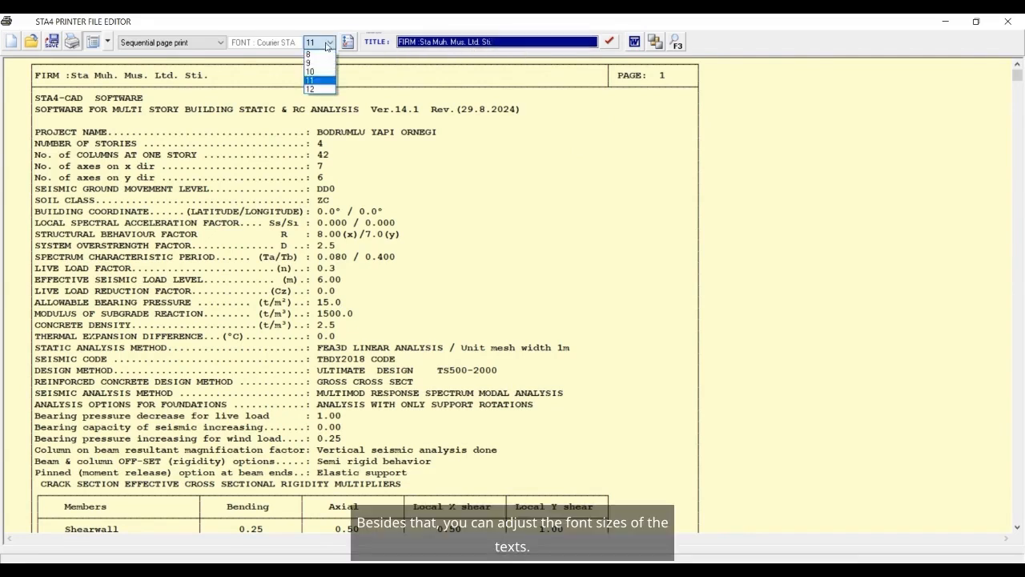
pyautogui.click(320, 89)
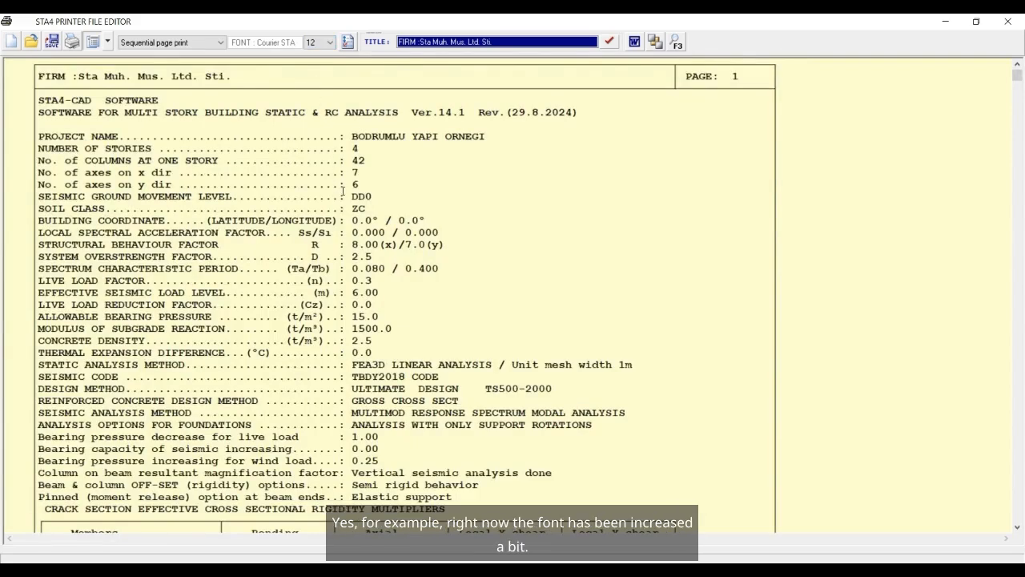
pyautogui.scroll(-3, 343, 191)
pyautogui.scroll(3, 342, 191)
pyautogui.click(321, 43)
pyautogui.click(314, 75)
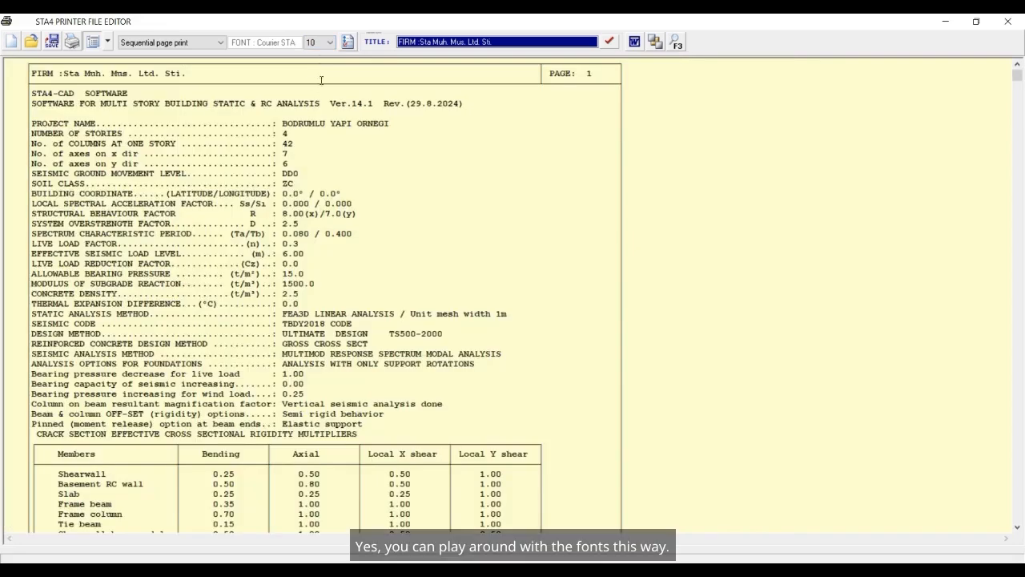
pyautogui.click(321, 43)
pyautogui.click(321, 81)
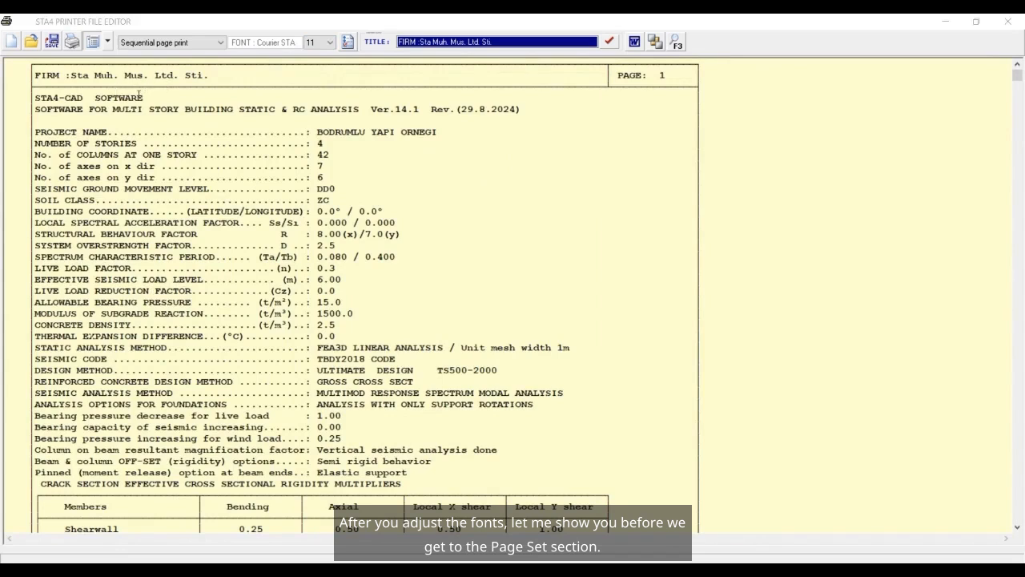
# Step: Reload the text printer file BODRUM.PRN from the STA4DATA folder
pyautogui.click(29, 44)
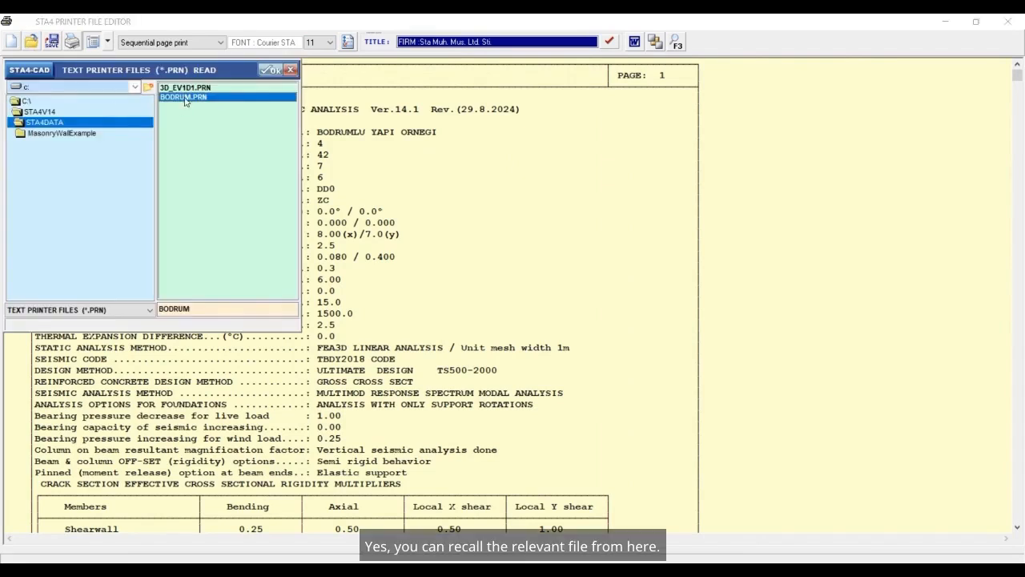
pyautogui.click(265, 73)
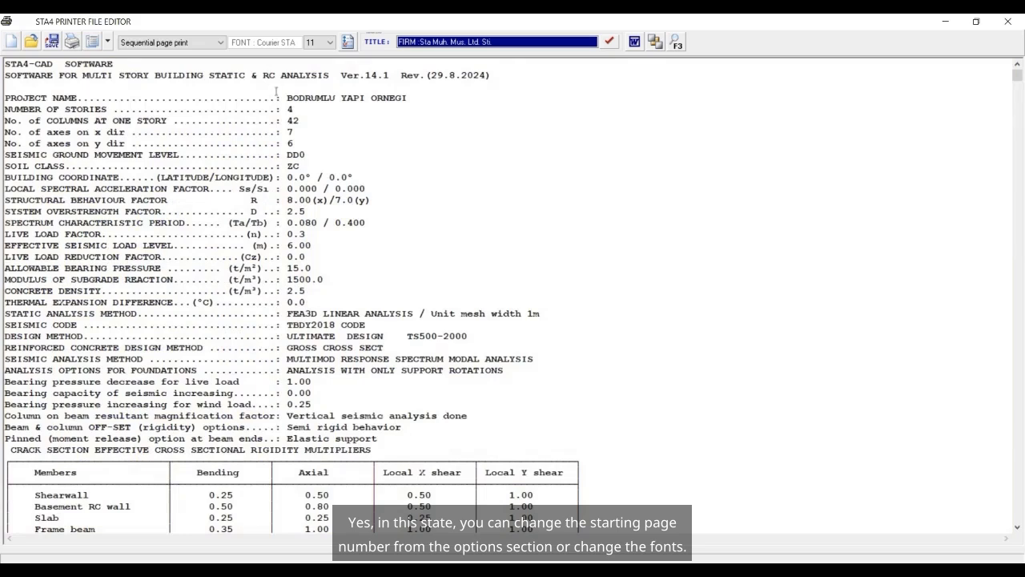
# Step: Examine the printer page options for the text report, including the first page number, and close them without applying changes
pyautogui.click(348, 42)
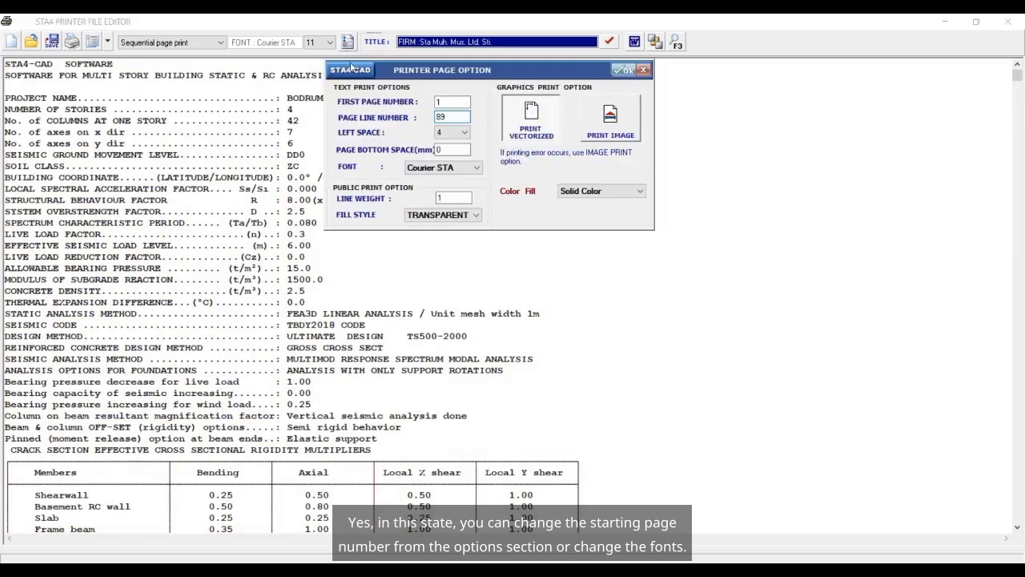
pyautogui.click(455, 101)
pyautogui.click(455, 102)
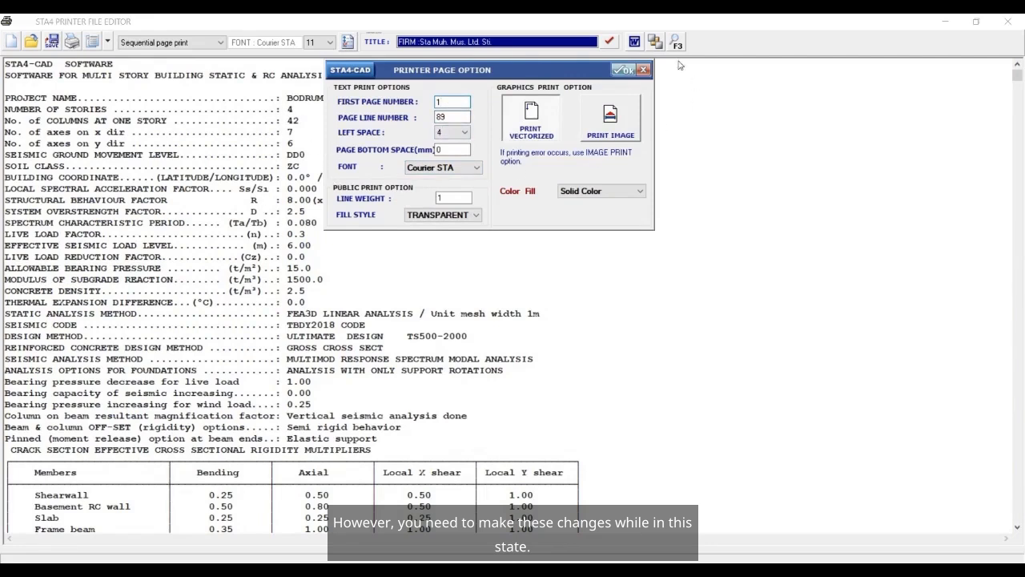
pyautogui.click(643, 69)
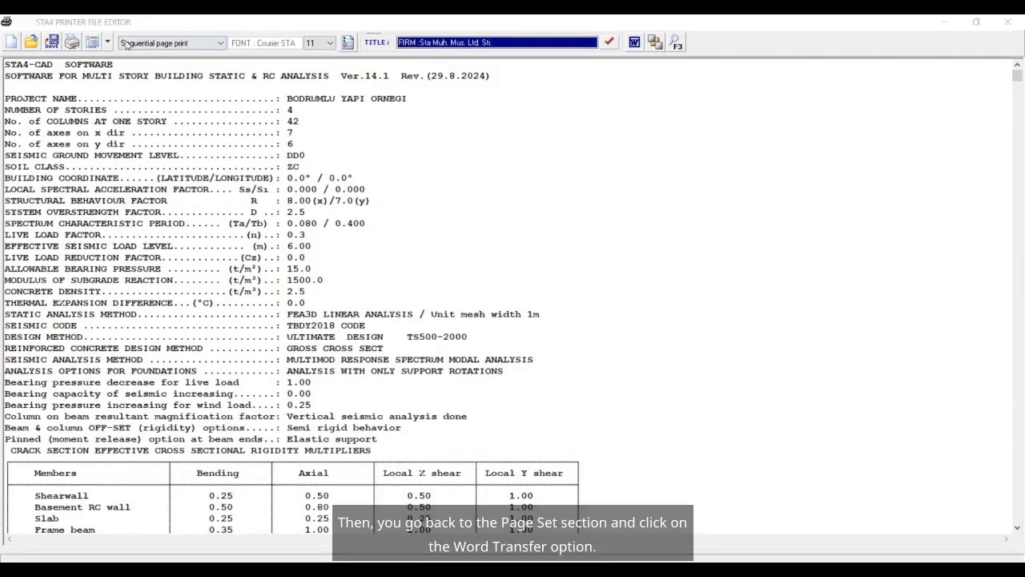
# Step: Lay out the reloaded text report with the Word Transfer page setting and review the framed pages through page 3
pyautogui.click(92, 41)
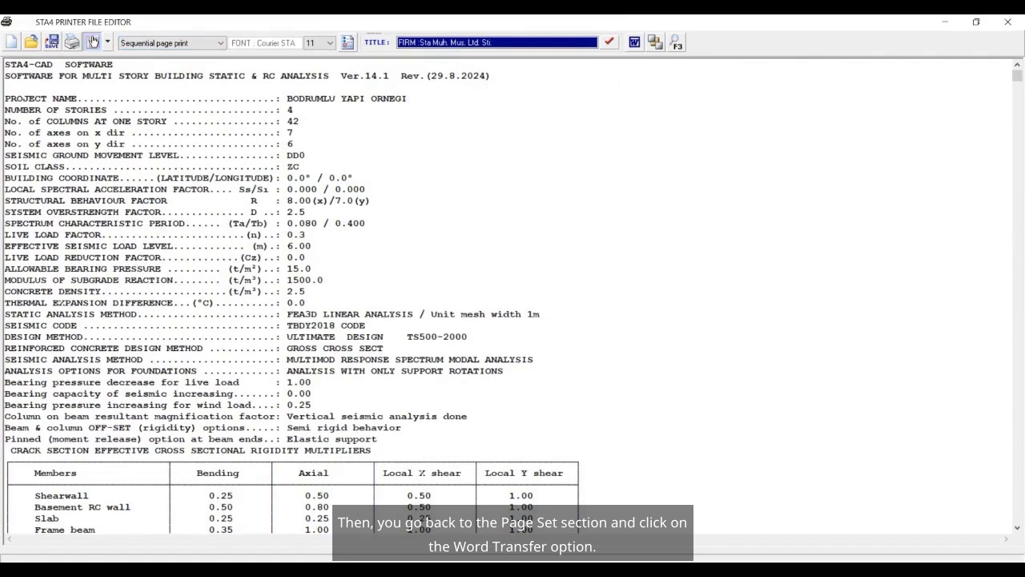
pyautogui.click(93, 41)
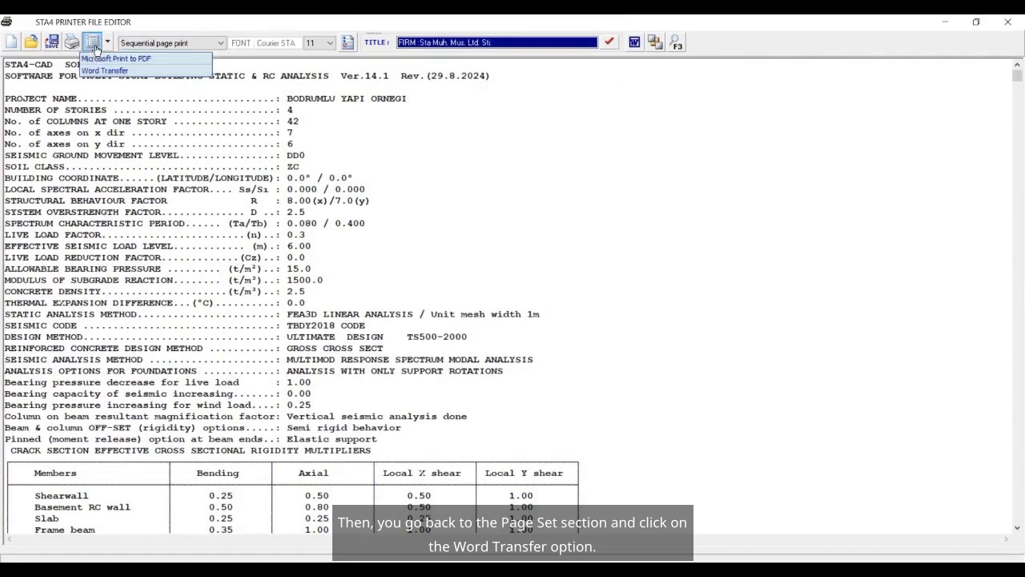
pyautogui.click(122, 71)
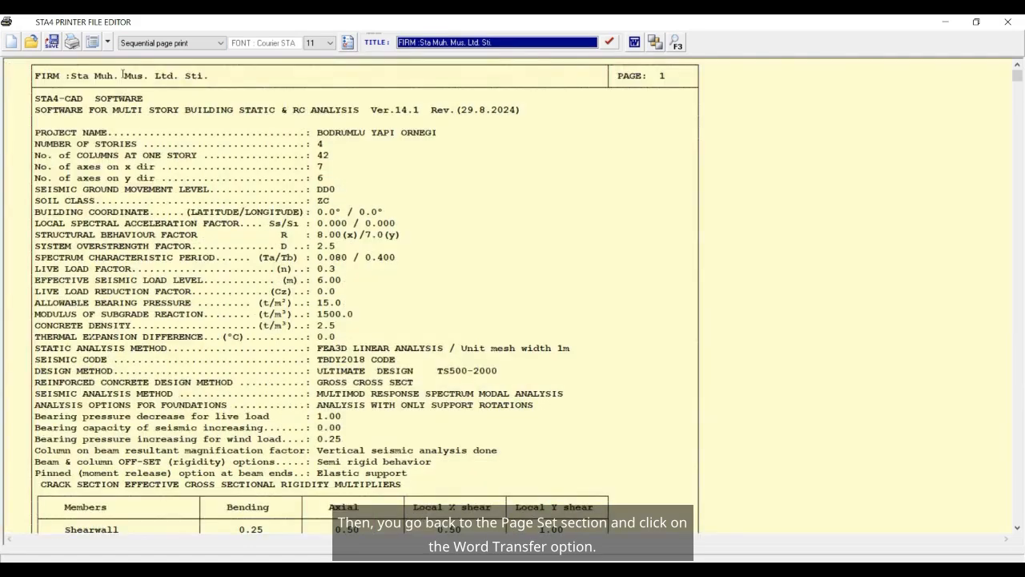
pyautogui.scroll(-15, 293, 257)
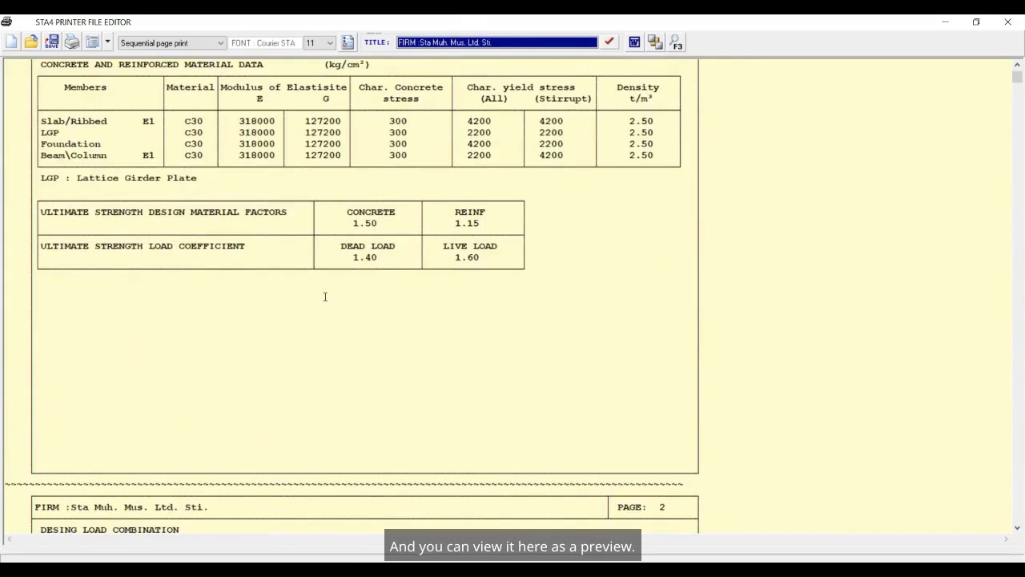
pyautogui.scroll(-20, 326, 297)
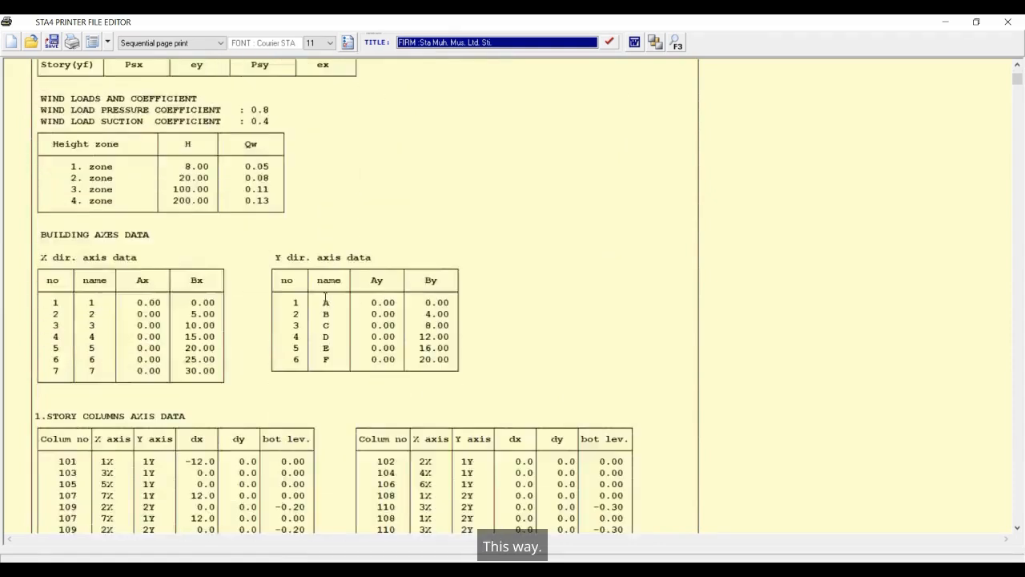
pyautogui.scroll(-13, 326, 302)
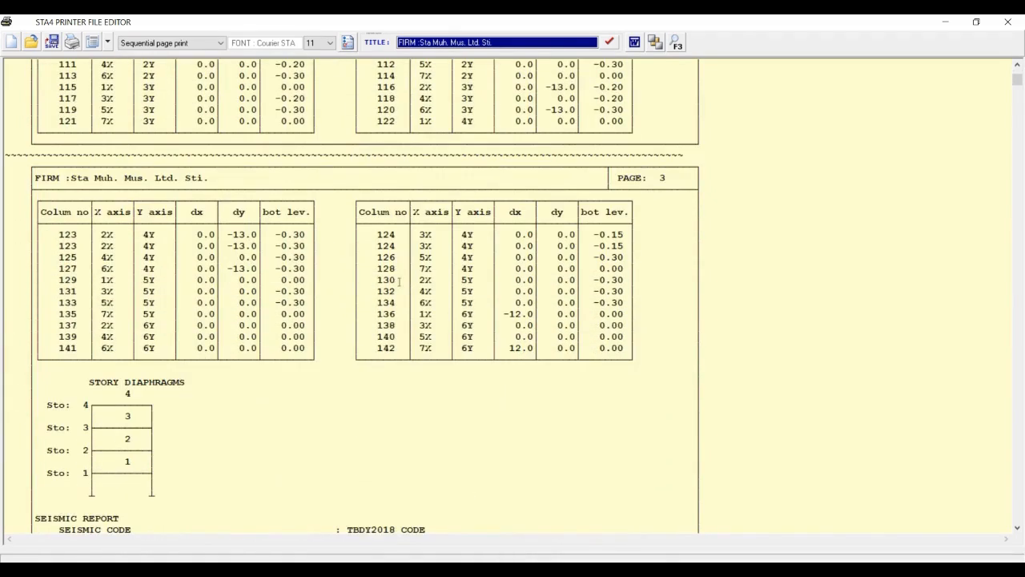
# Step: Transfer the paged text report to Microsoft Word and look through the first two pages of the BODRUM document
pyautogui.click(634, 43)
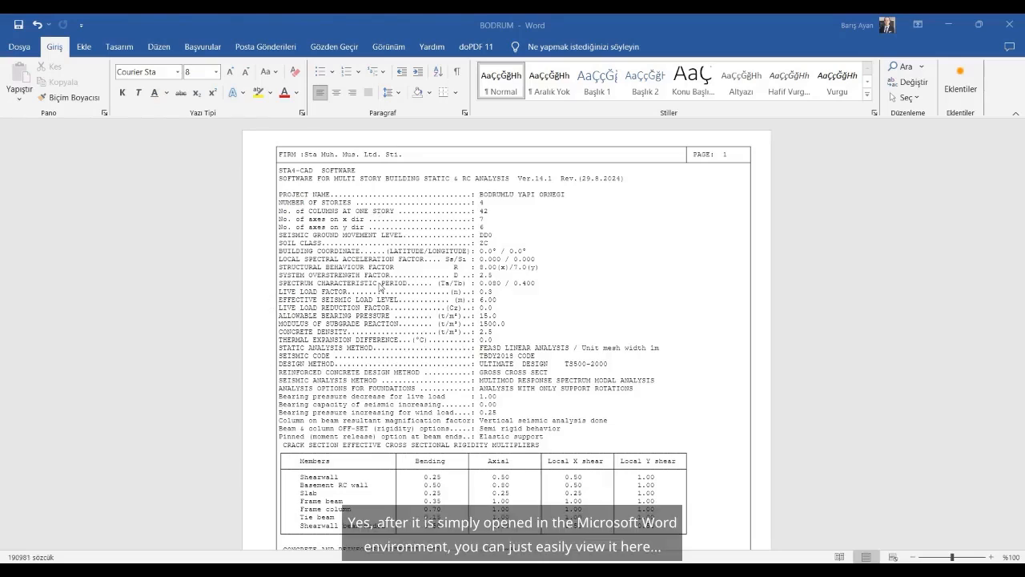
pyautogui.scroll(-10, 381, 288)
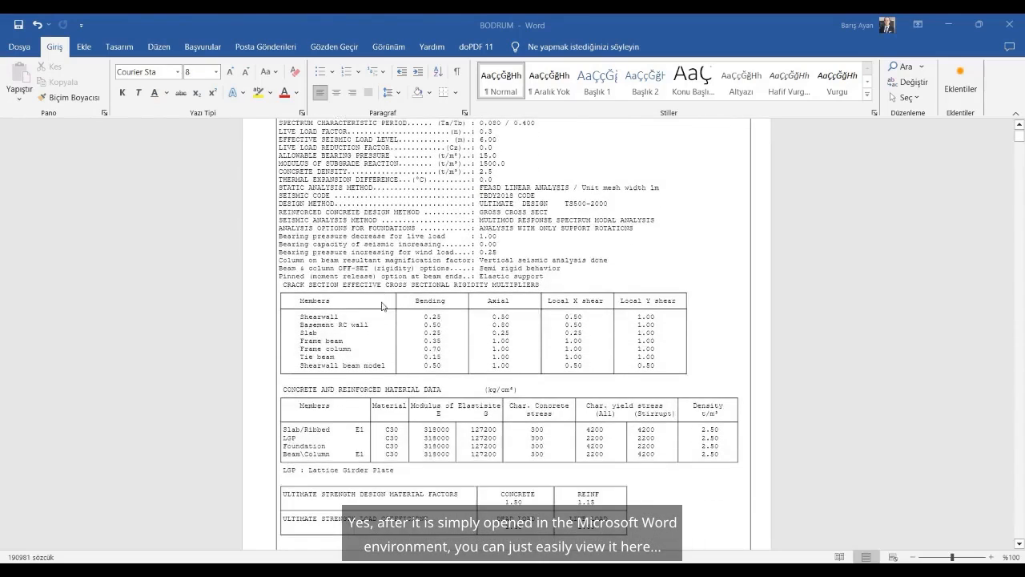
pyautogui.scroll(-14, 382, 305)
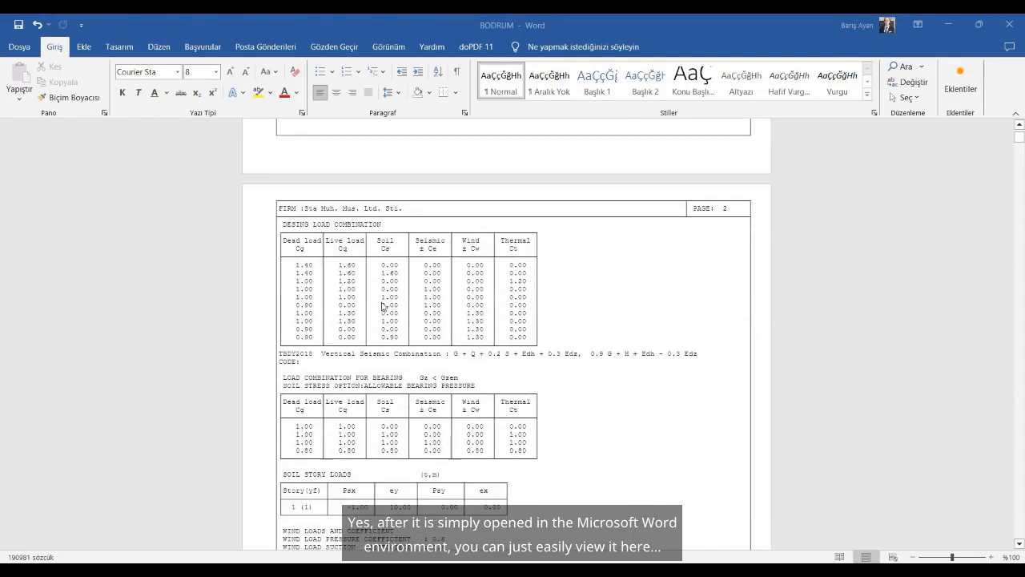
pyautogui.scroll(-7, 383, 305)
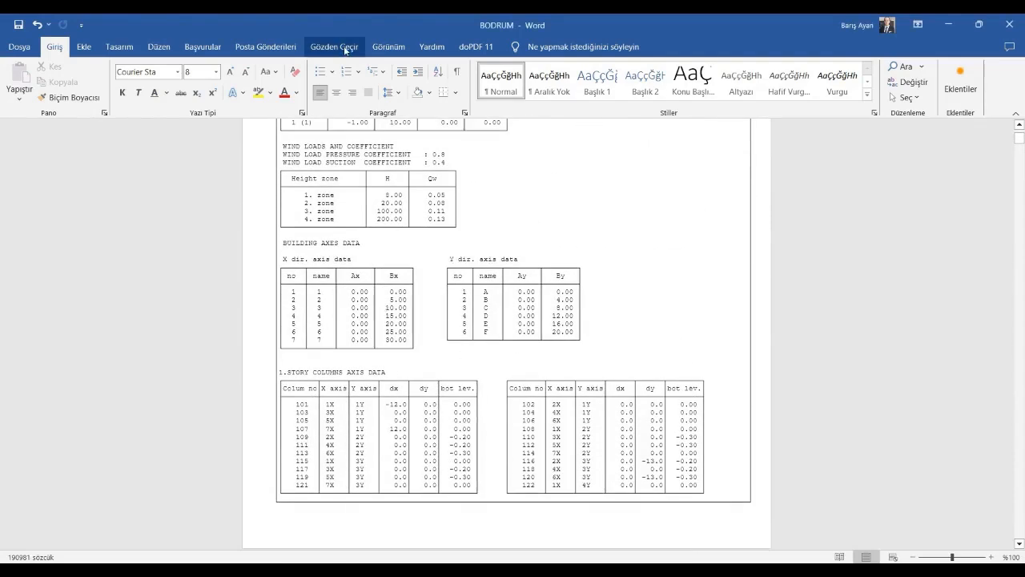
# Step: Switch the BODRUM Word document to the multiple-pages view, starting from its first page
pyautogui.click(387, 48)
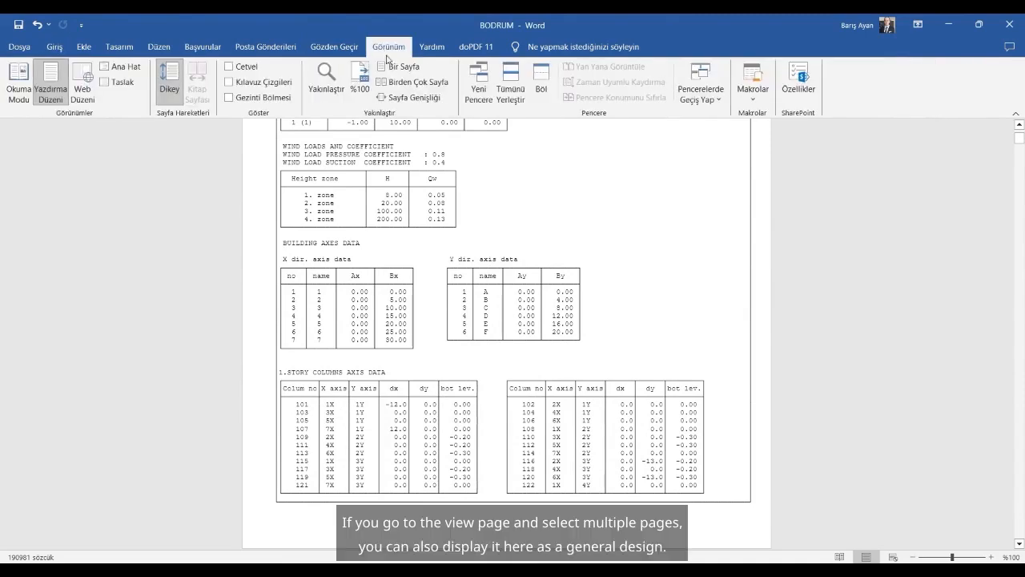
pyautogui.click(418, 83)
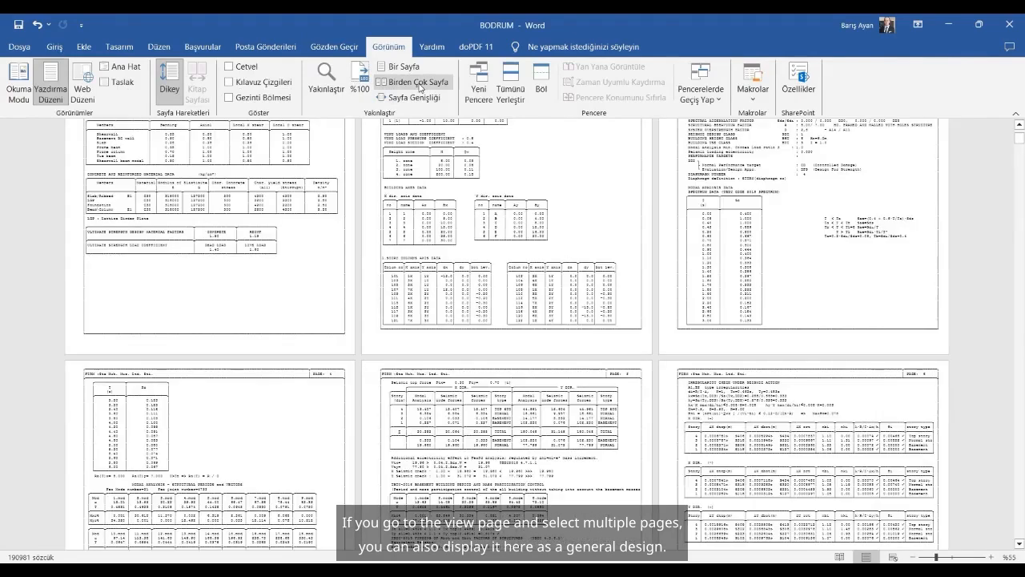
pyautogui.scroll(5, 636, 246)
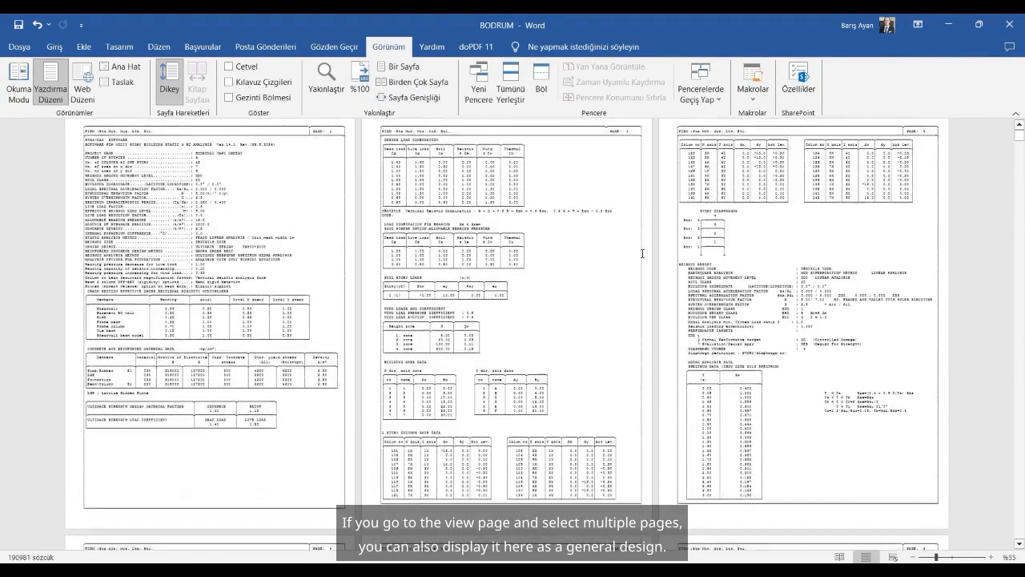
# Step: Examine the page frames, tables and overall layout of the transferred report across its first six pages
pyautogui.scroll(-6, 642, 253)
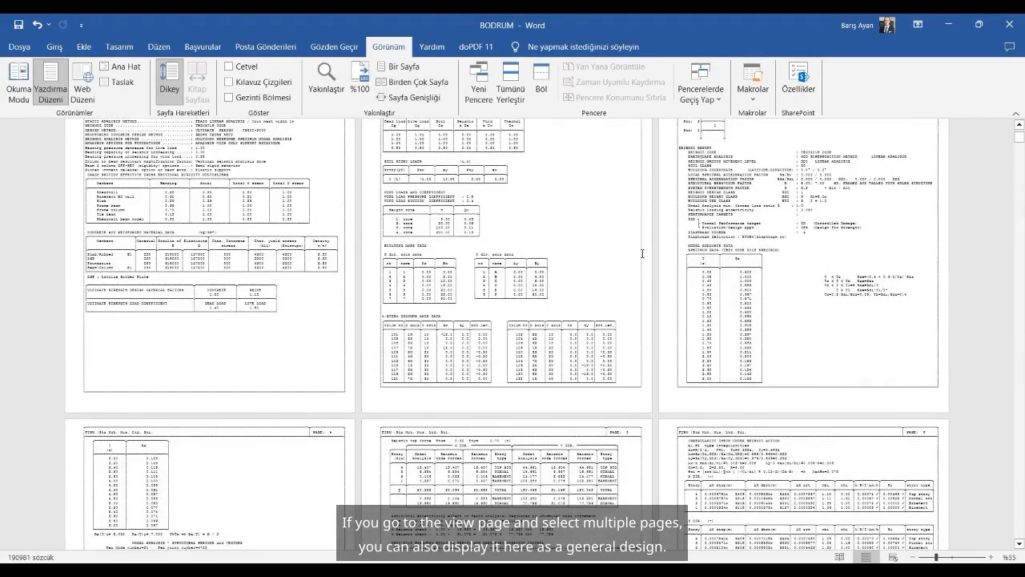
pyautogui.scroll(-3, 642, 253)
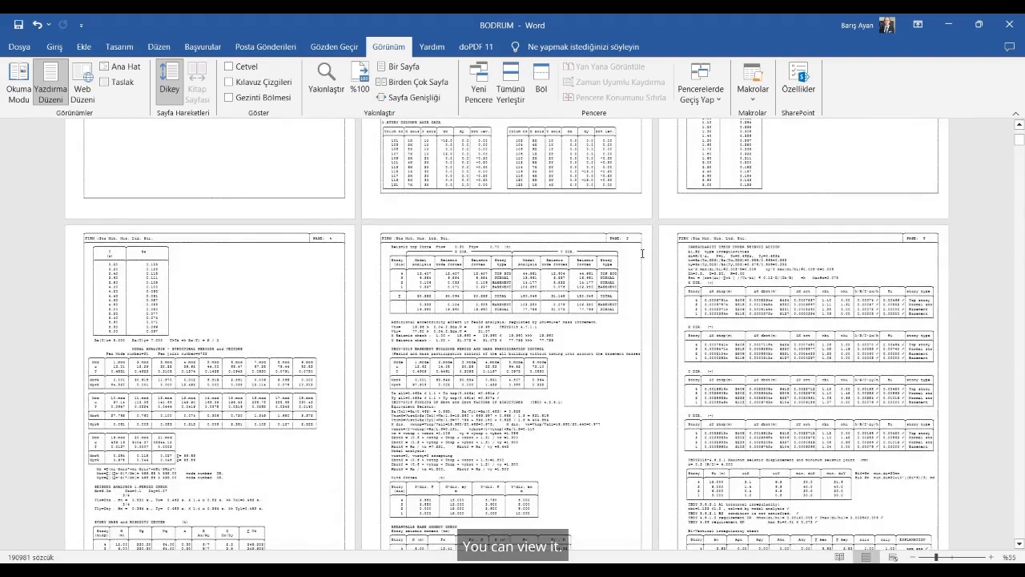
pyautogui.scroll(-2, 642, 253)
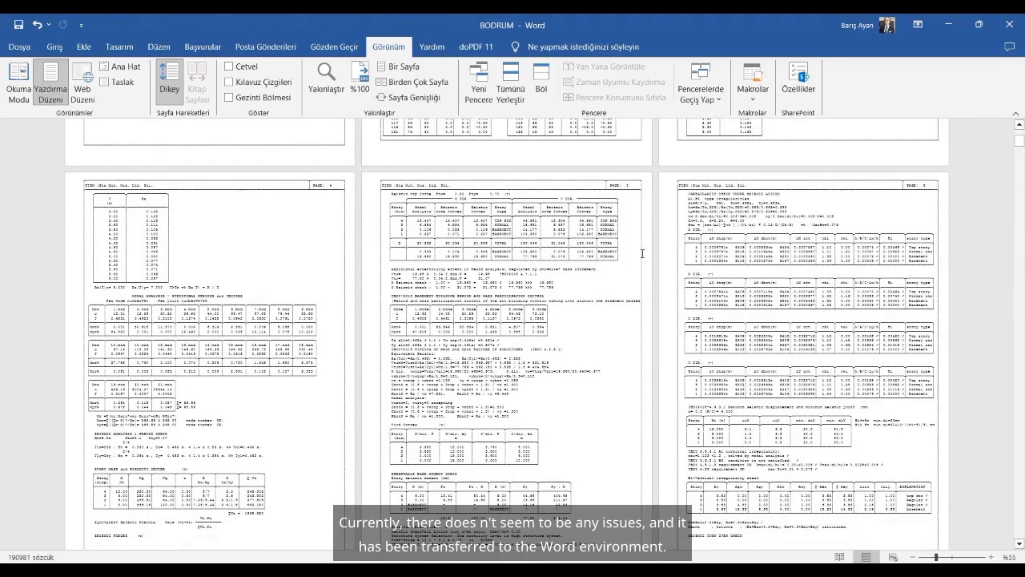
pyautogui.scroll(-1, 642, 253)
pyautogui.scroll(5, 642, 253)
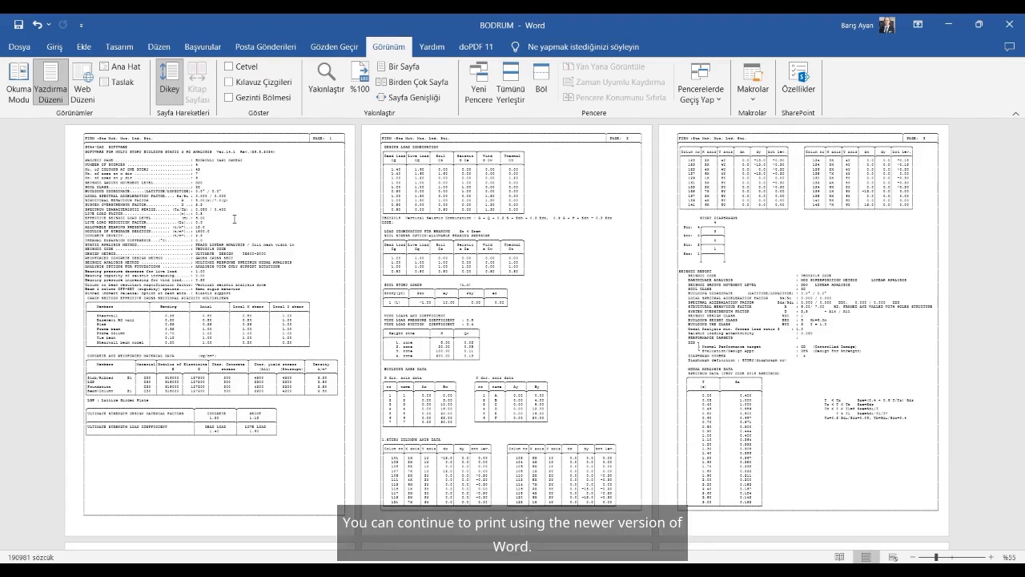
pyautogui.scroll(-3, 234, 219)
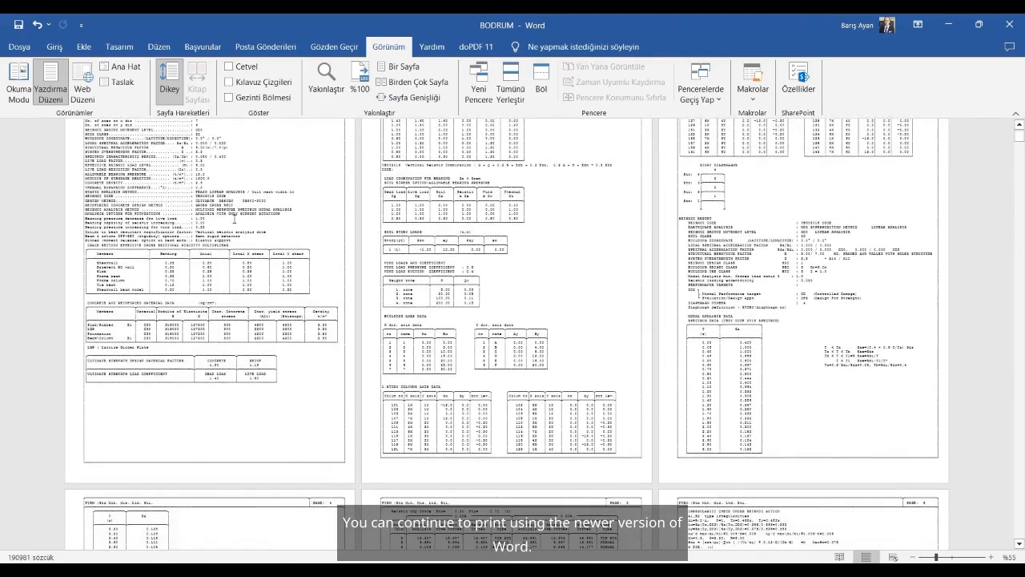
pyautogui.scroll(-8, 234, 218)
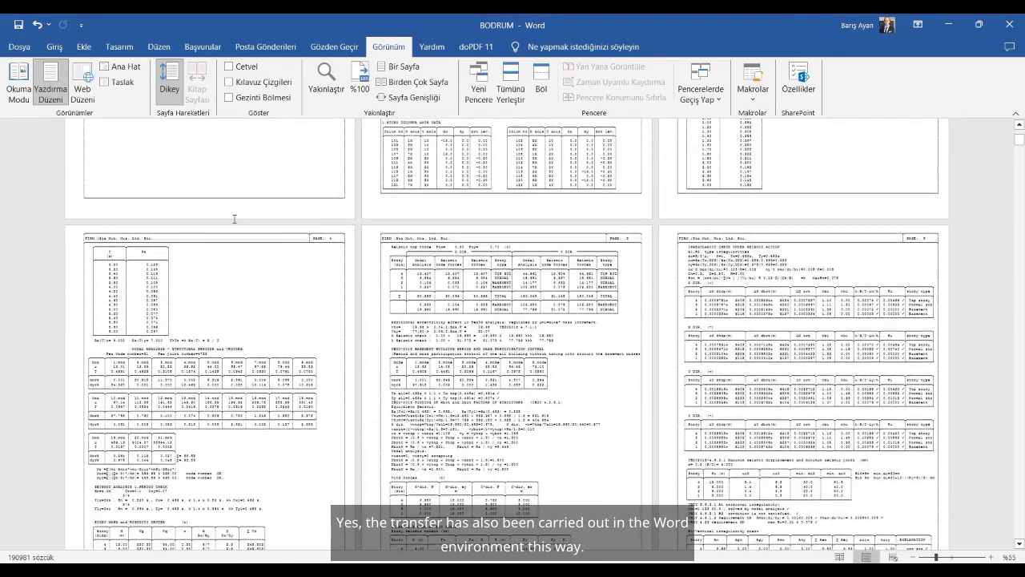
pyautogui.scroll(7, 234, 219)
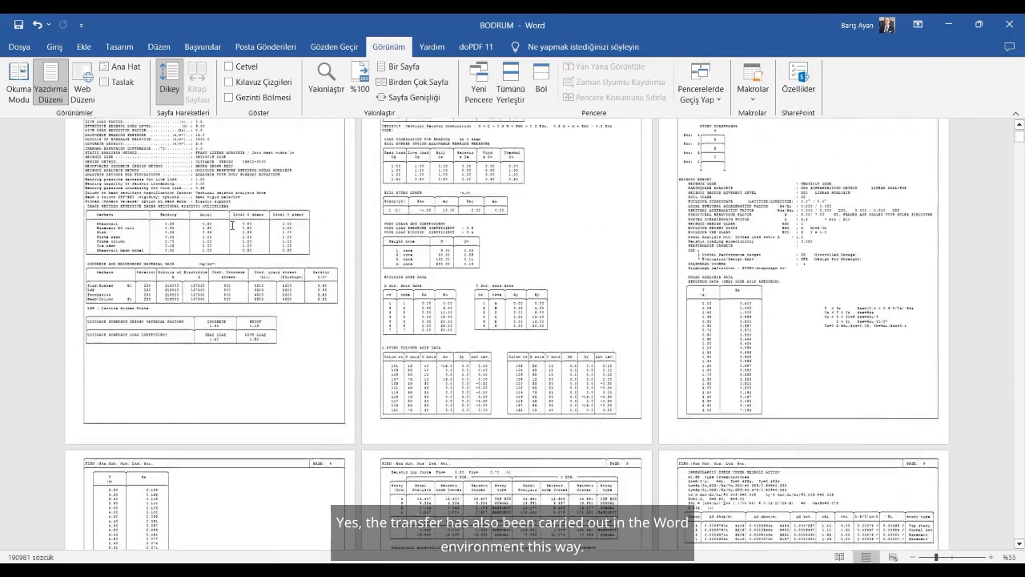
pyautogui.rightClick(229, 223)
pyautogui.press('Escape')
pyautogui.scroll(3, 227, 222)
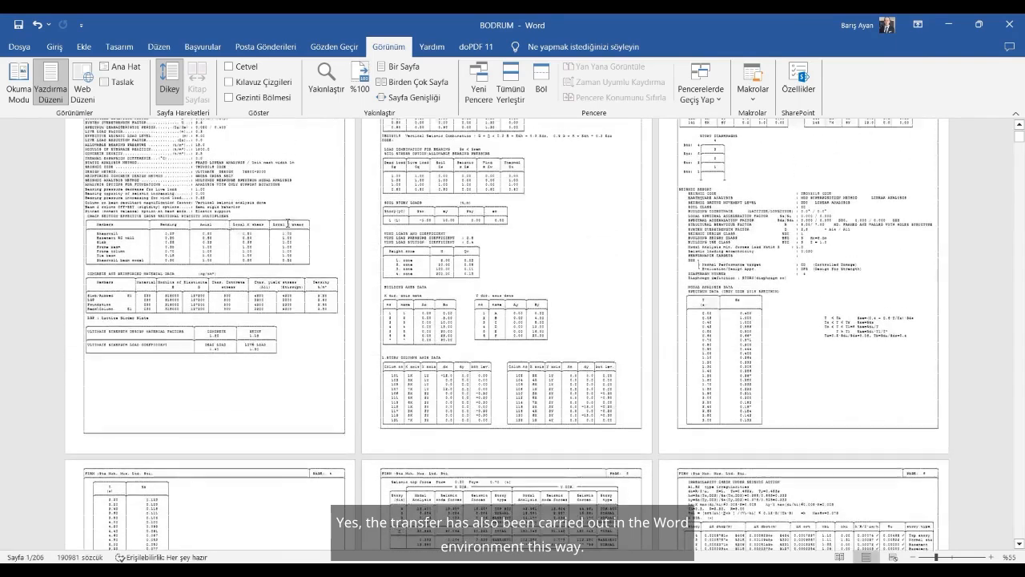